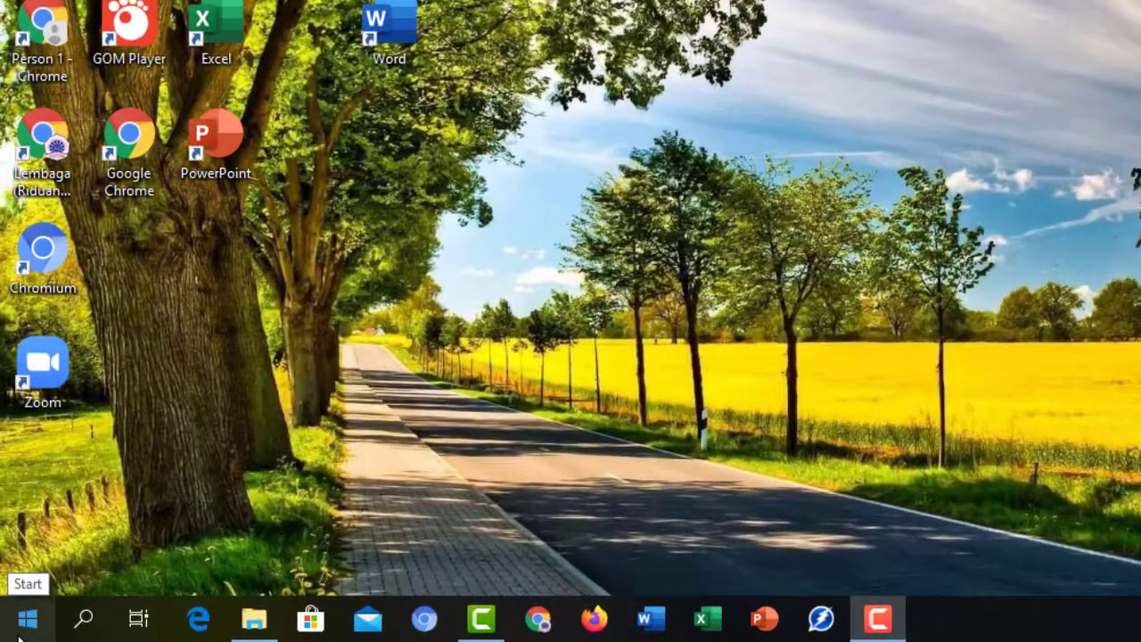
# - Launch Word from its desktop shortcut to get a blank document, then close it again
pyautogui.click(16, 630)
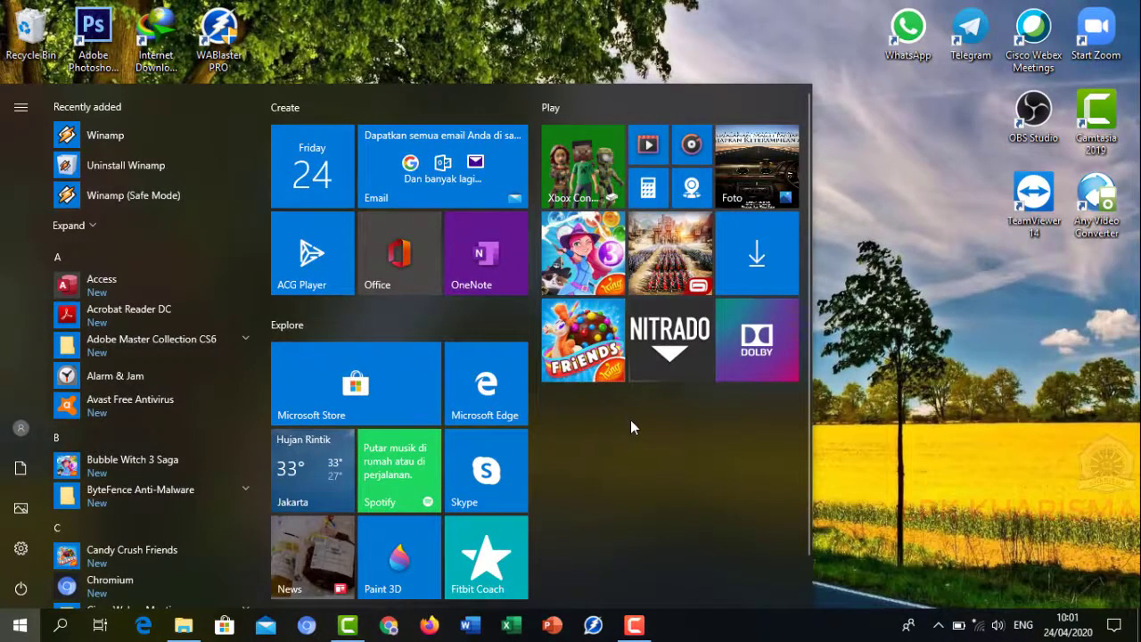
pyautogui.click(878, 307)
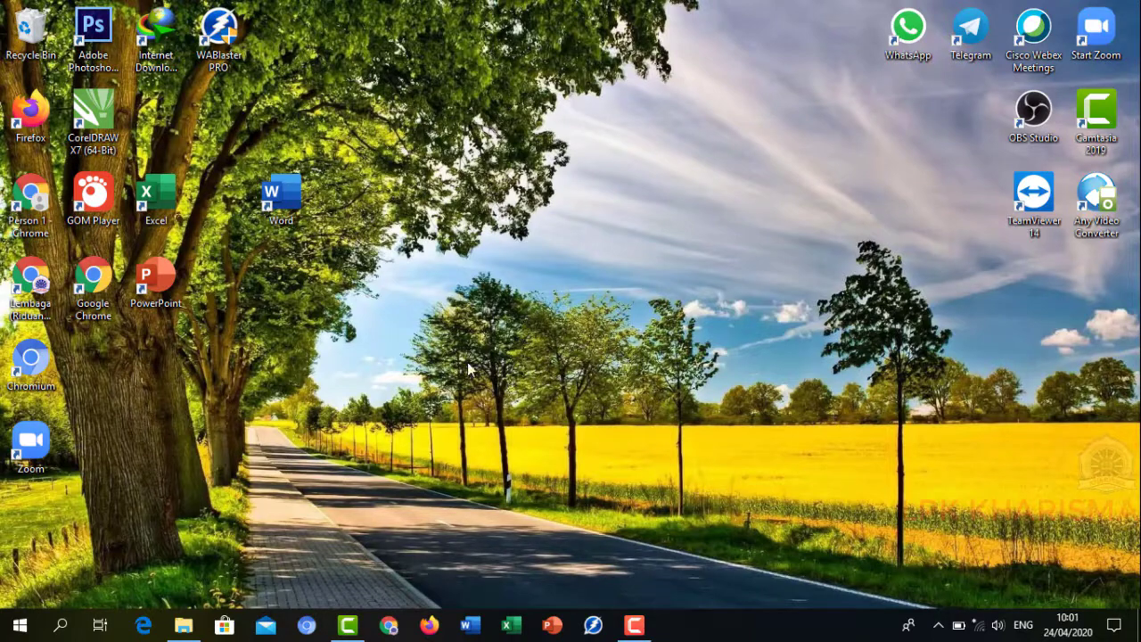
pyautogui.doubleClick(297, 198)
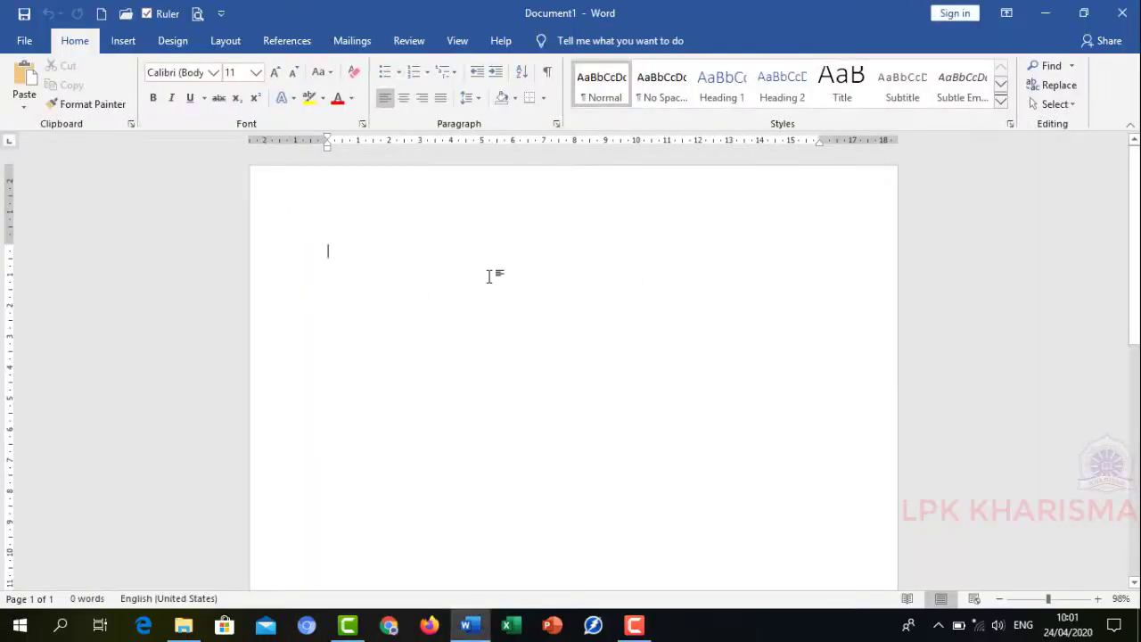
pyautogui.click(1123, 13)
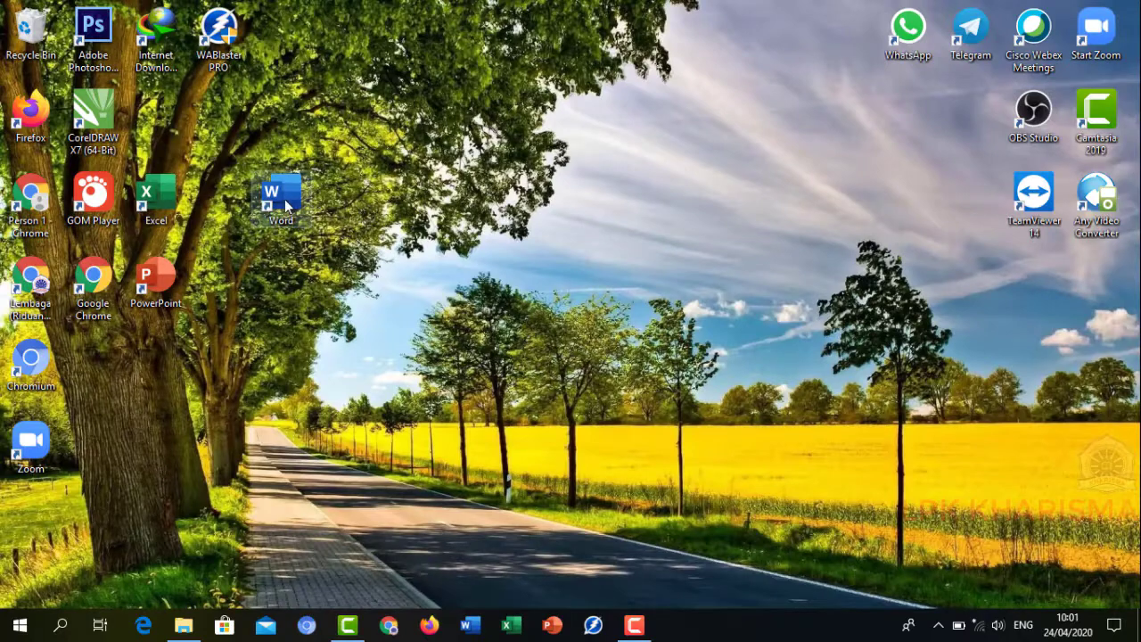
# - Open Word again through the desktop shortcut's context menu Open command
pyautogui.rightClick(287, 197)
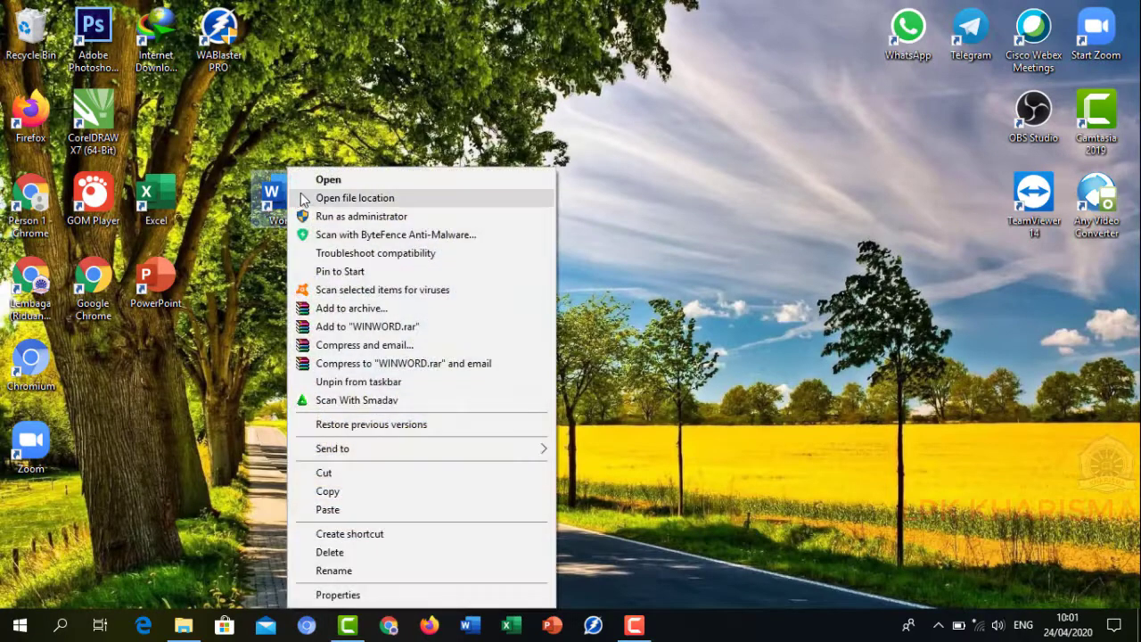
pyautogui.click(344, 183)
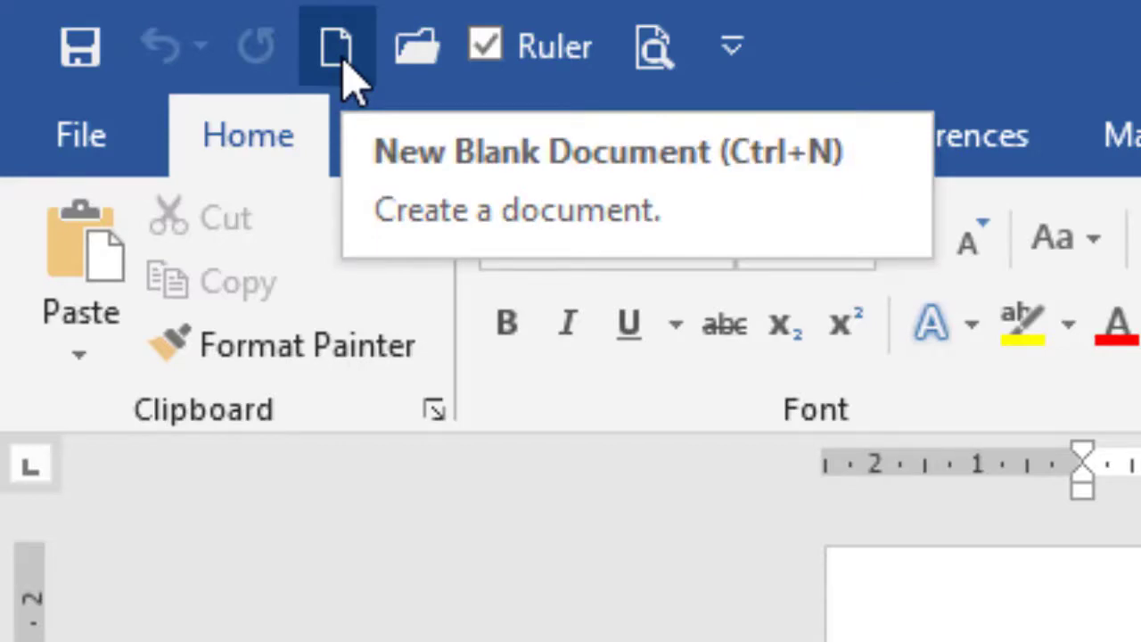
# - Create a new blank document, then close that second document window
pyautogui.click(343, 61)
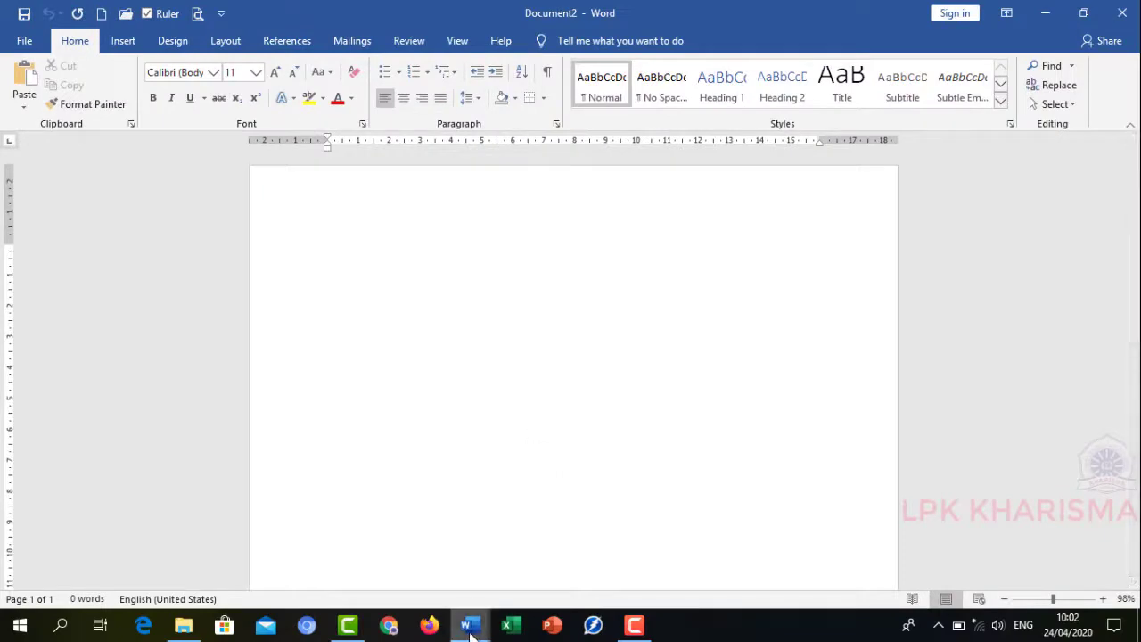
pyautogui.moveTo(470, 627)
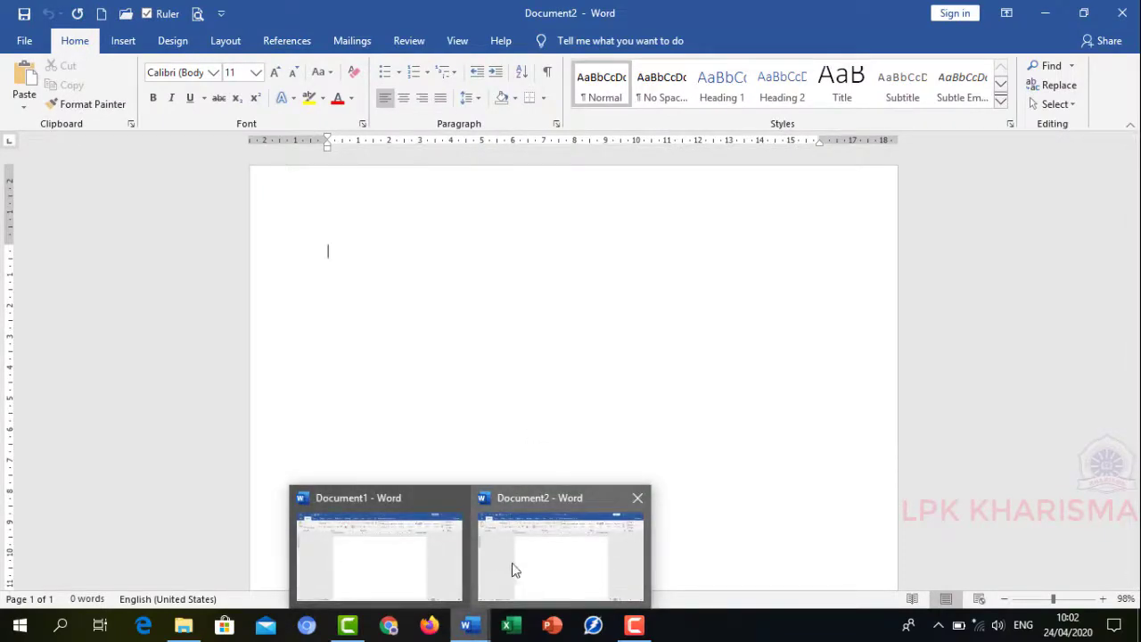
pyautogui.click(1121, 12)
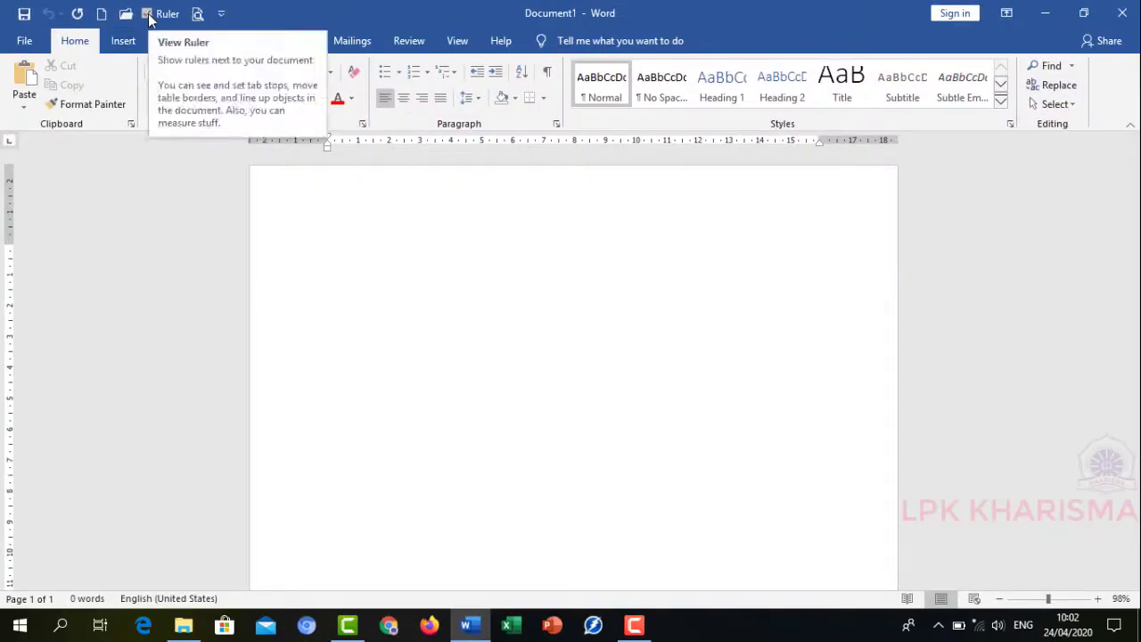
# - Hide and re-show the ruler, then open and dismiss the Quick Access Toolbar customization list
pyautogui.click(148, 14)
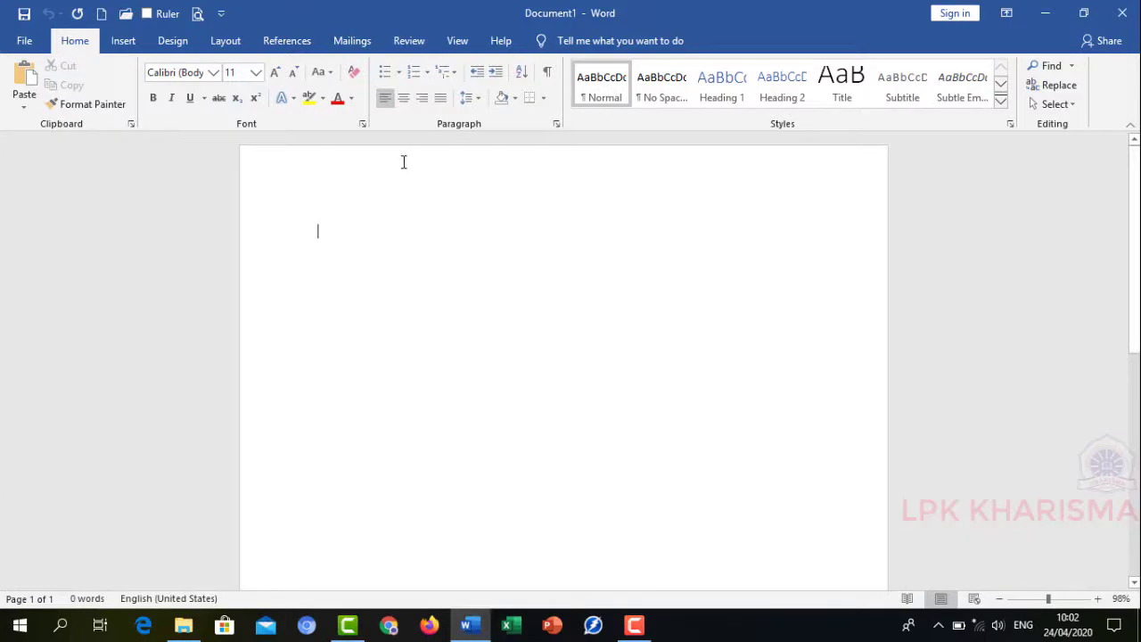
pyautogui.click(148, 15)
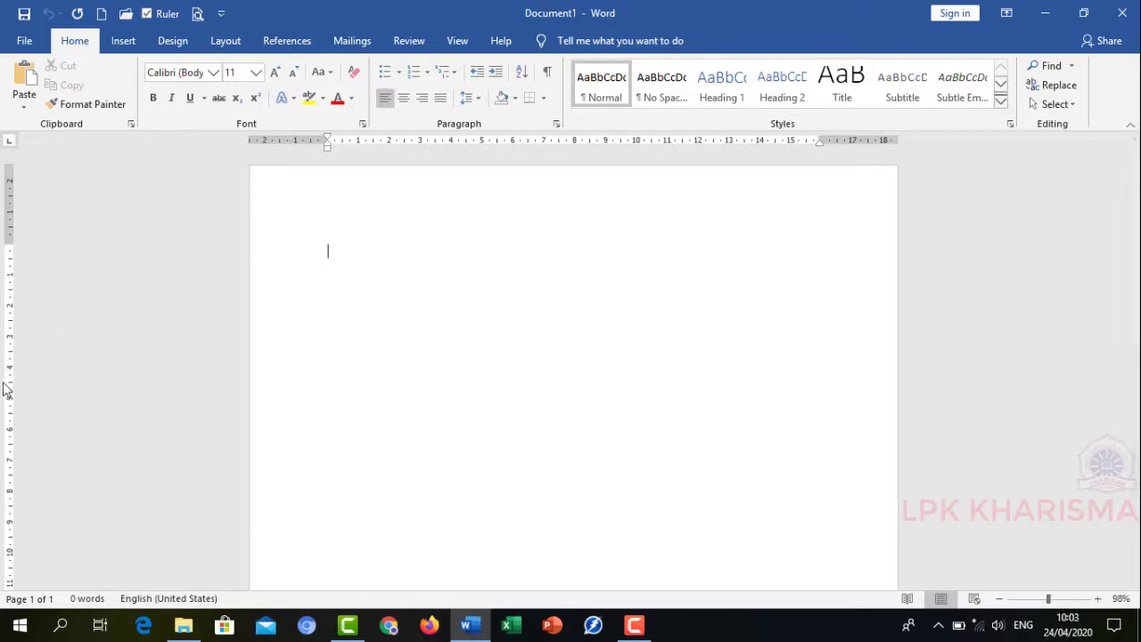
pyautogui.click(221, 15)
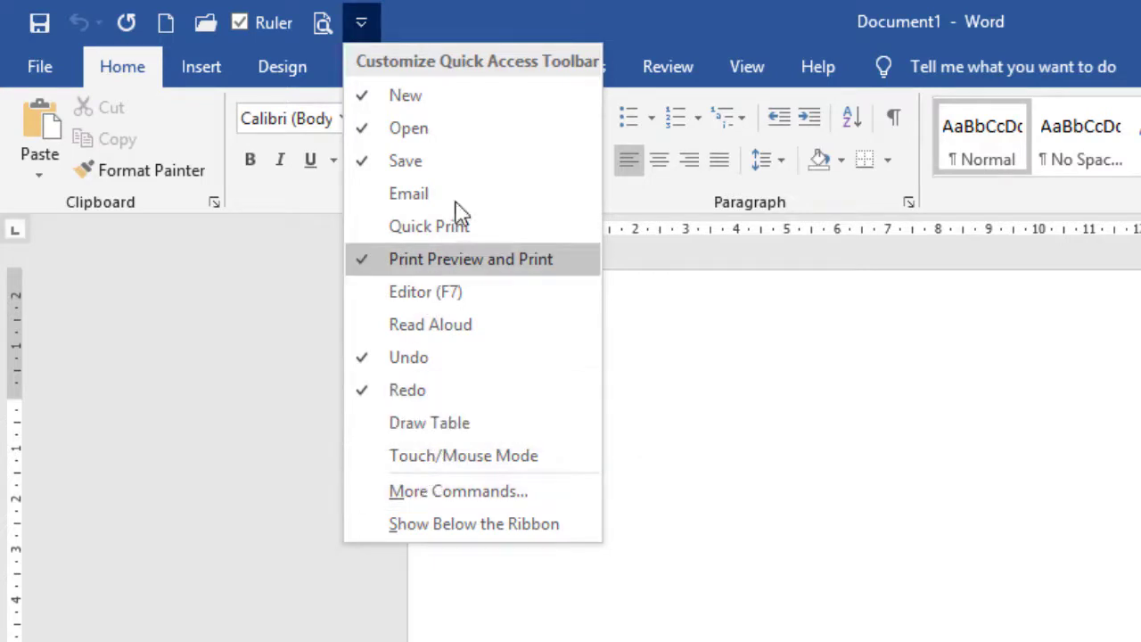
pyautogui.click(532, 15)
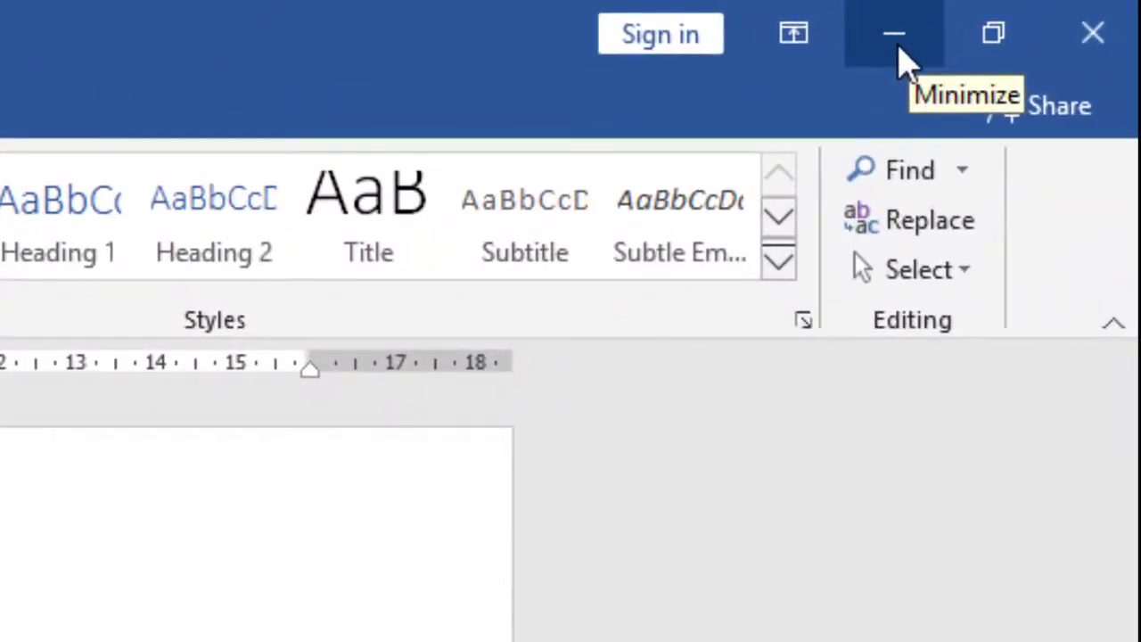
# - Minimize the Word window, bring it back from the taskbar, restore it down and maximize it again
pyautogui.click(898, 48)
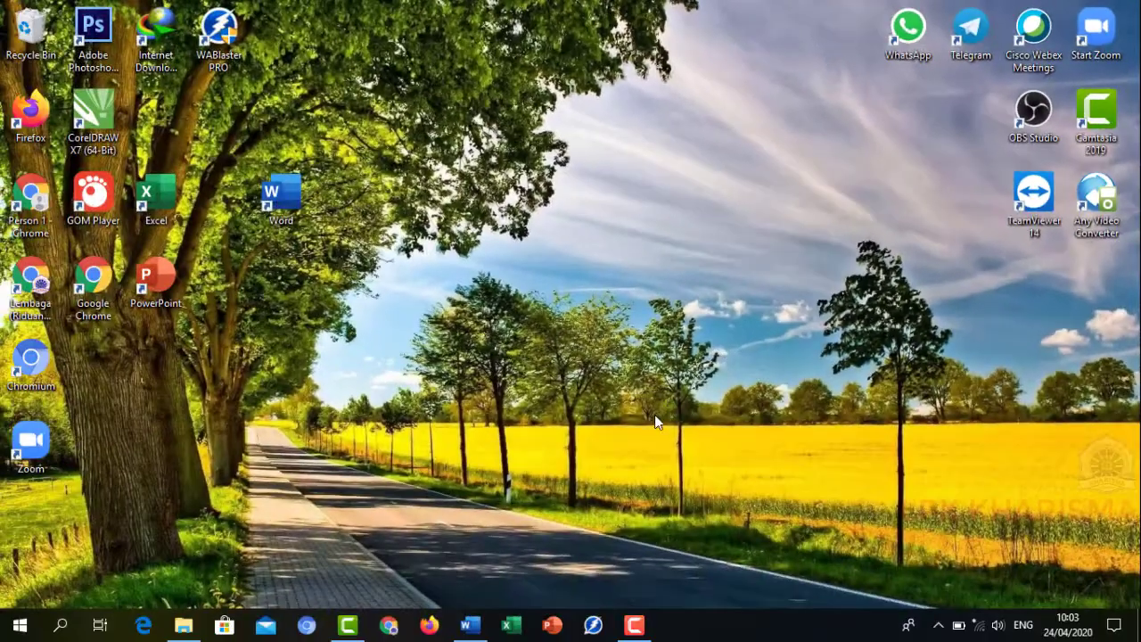
pyautogui.moveTo(470, 633)
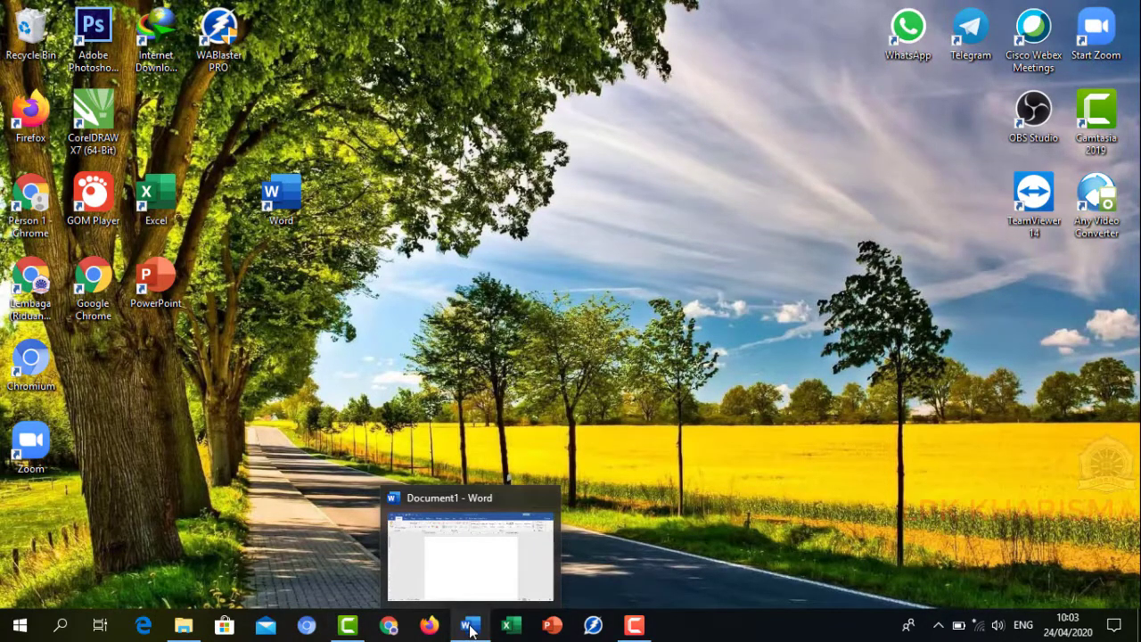
pyautogui.click(469, 629)
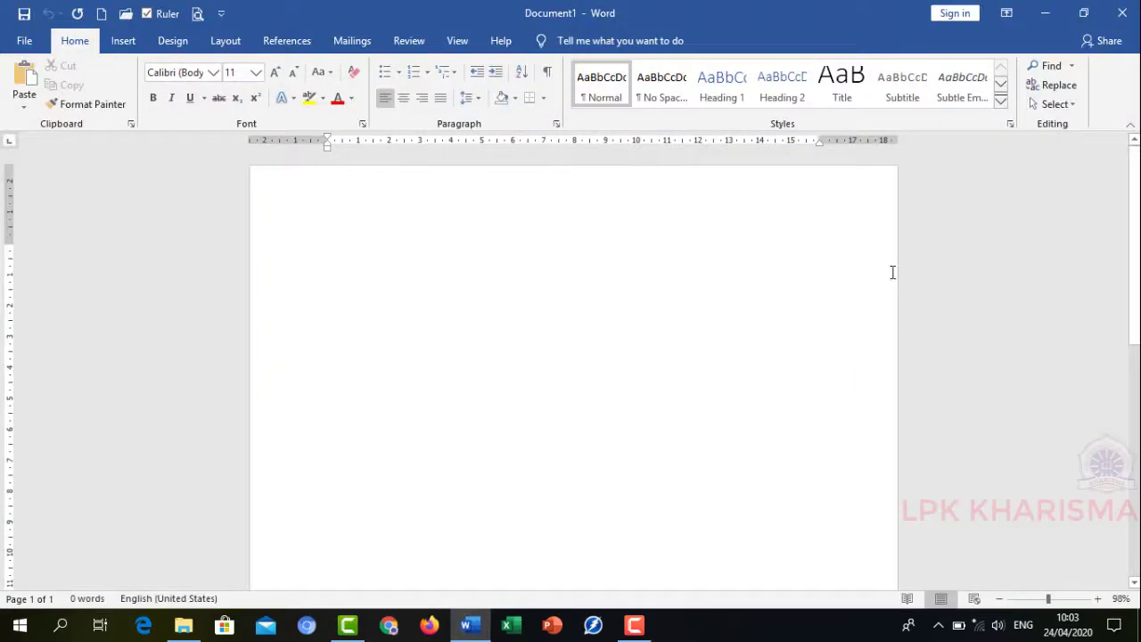
pyautogui.click(1085, 14)
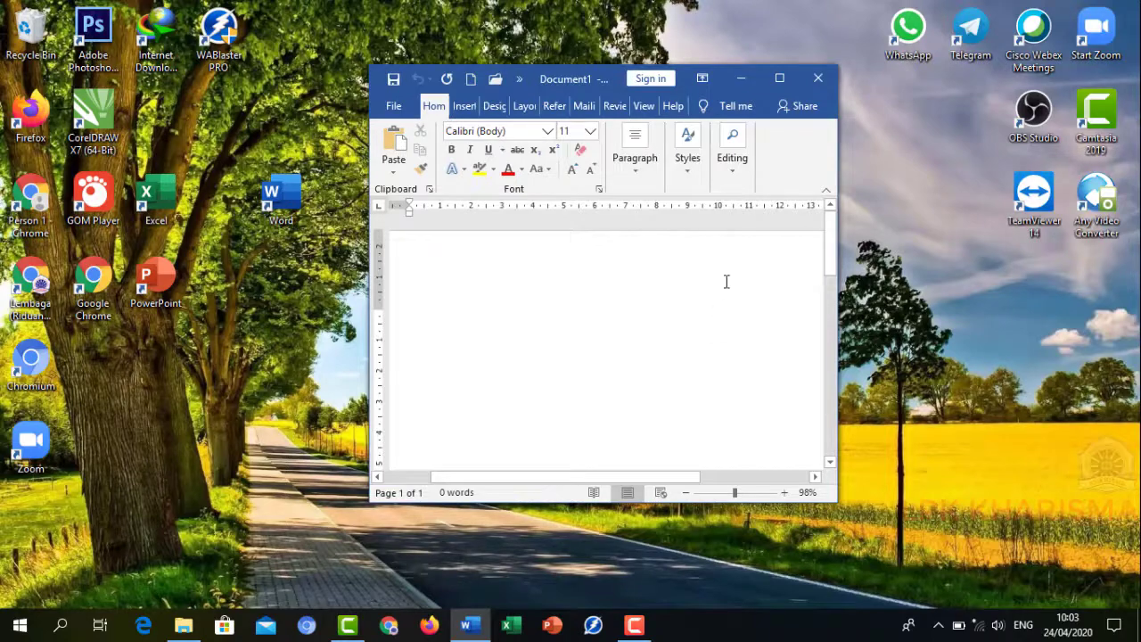
pyautogui.click(780, 80)
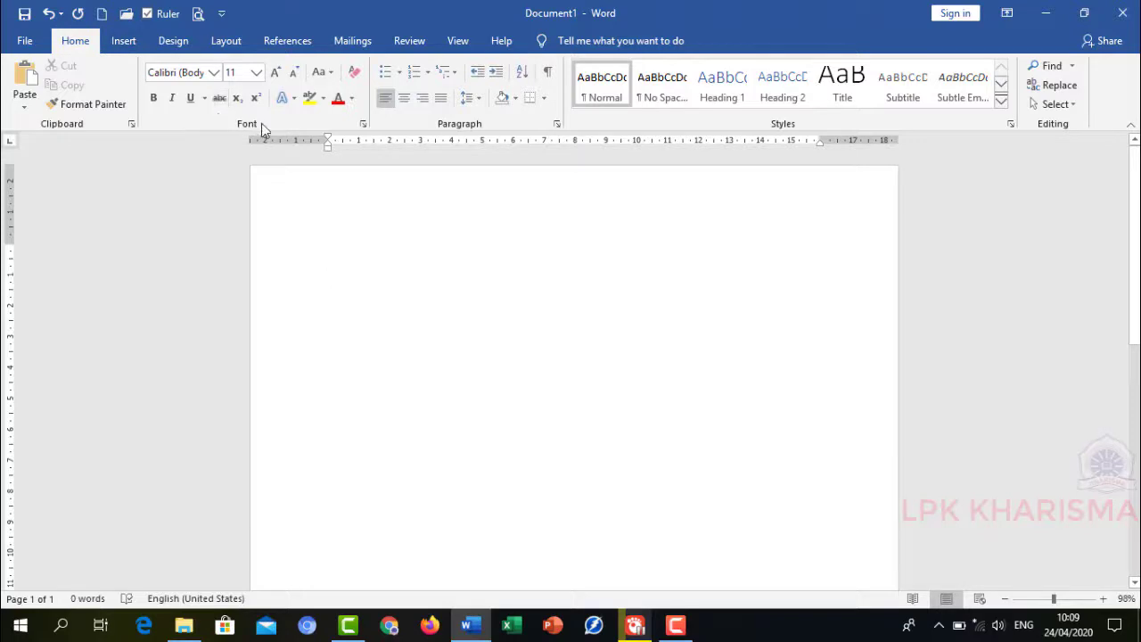
# - Browse each ribbon tab from Insert through Help, returning to Home
pyautogui.click(124, 42)
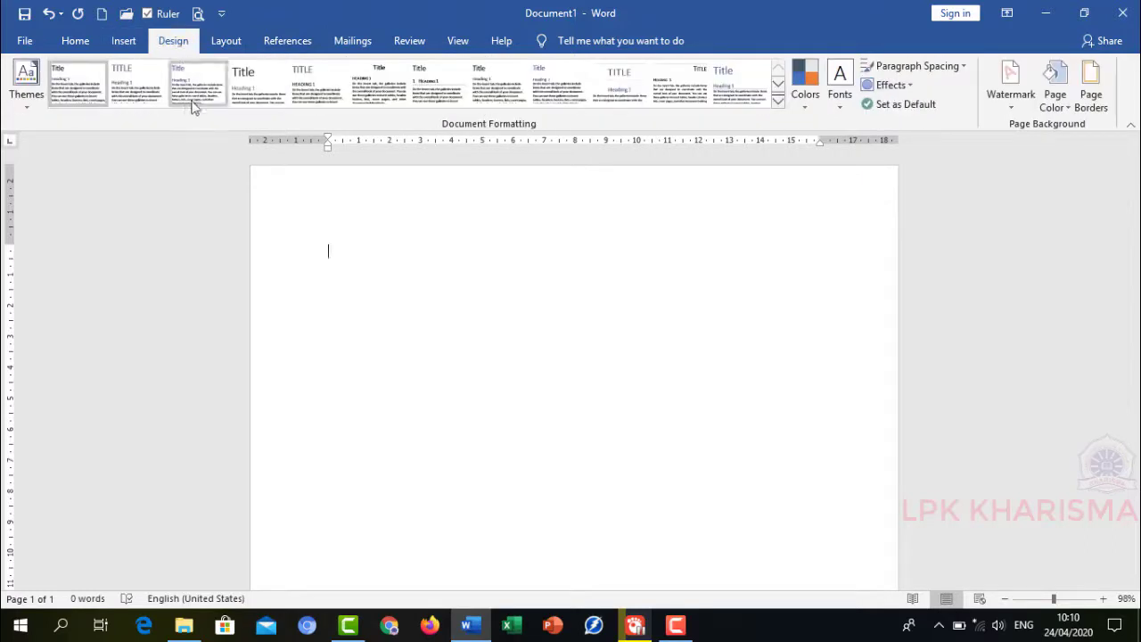
pyautogui.click(228, 43)
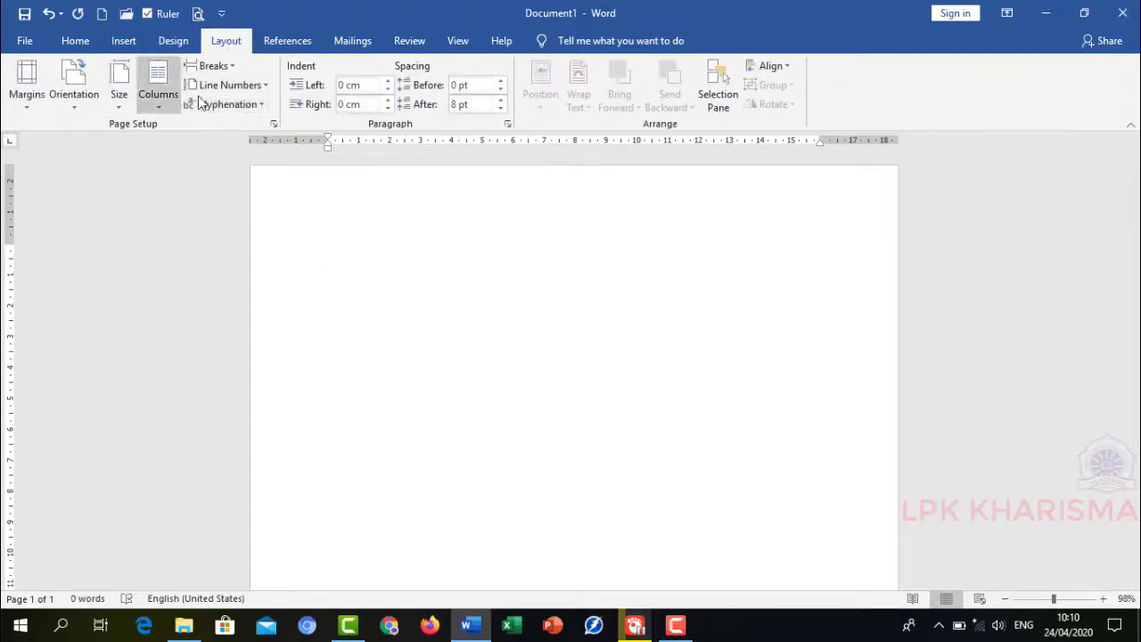
pyautogui.click(292, 49)
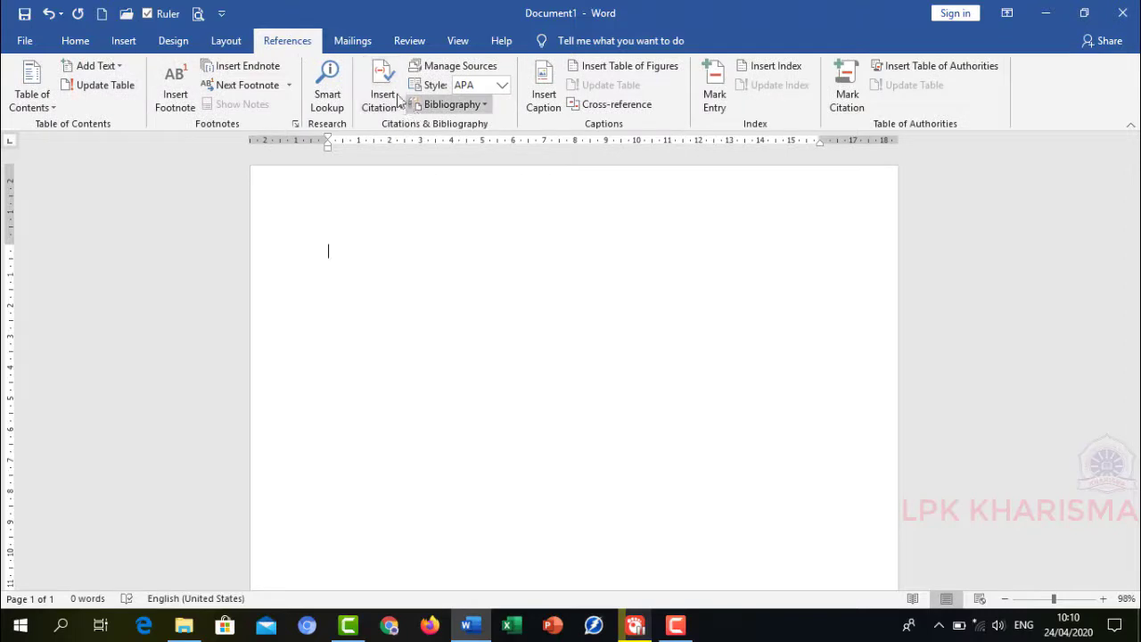
pyautogui.click(359, 47)
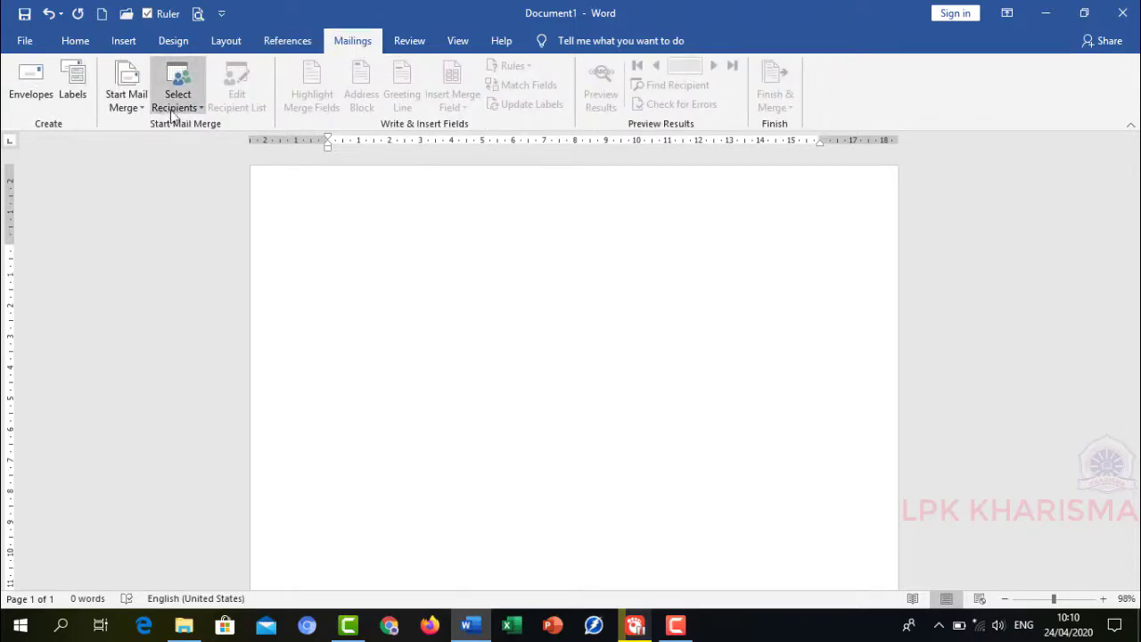
pyautogui.click(424, 44)
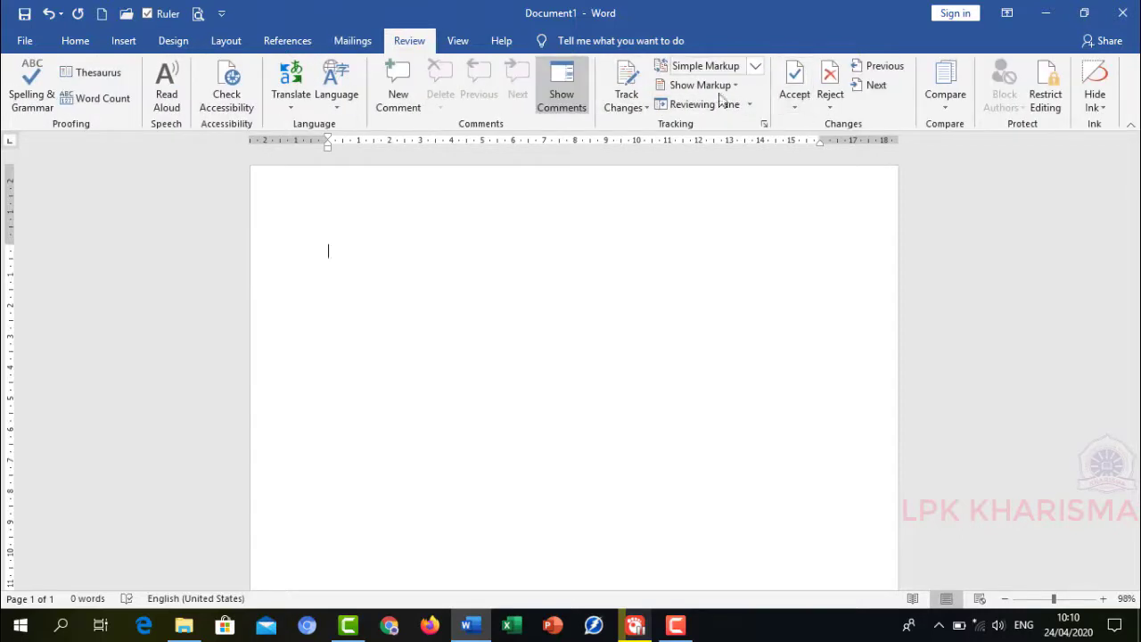
pyautogui.click(465, 42)
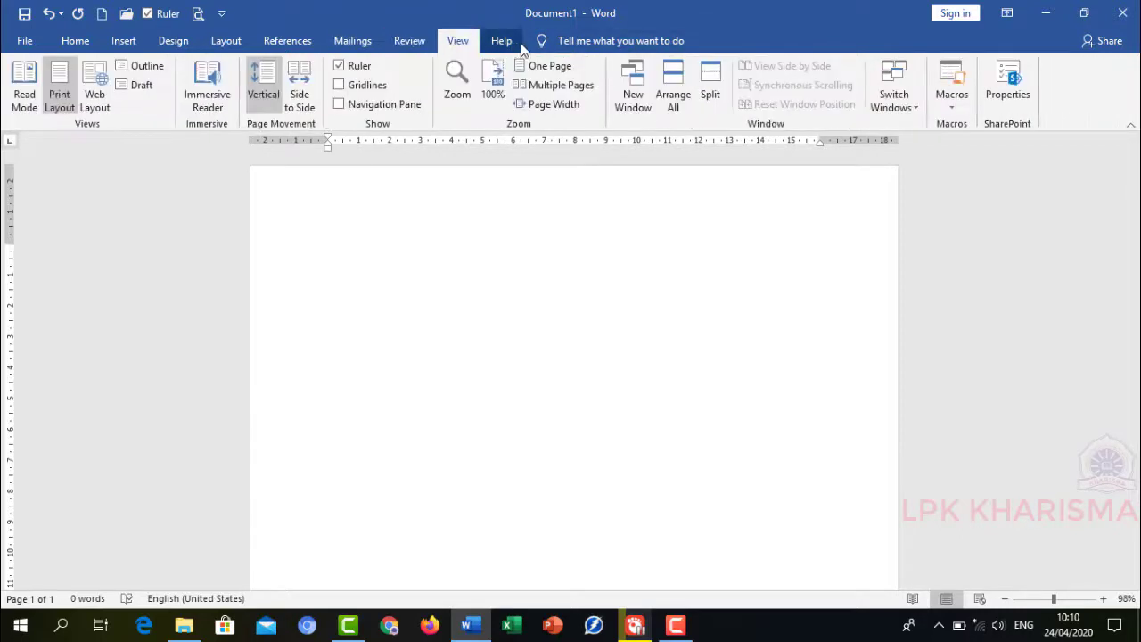
pyautogui.click(503, 42)
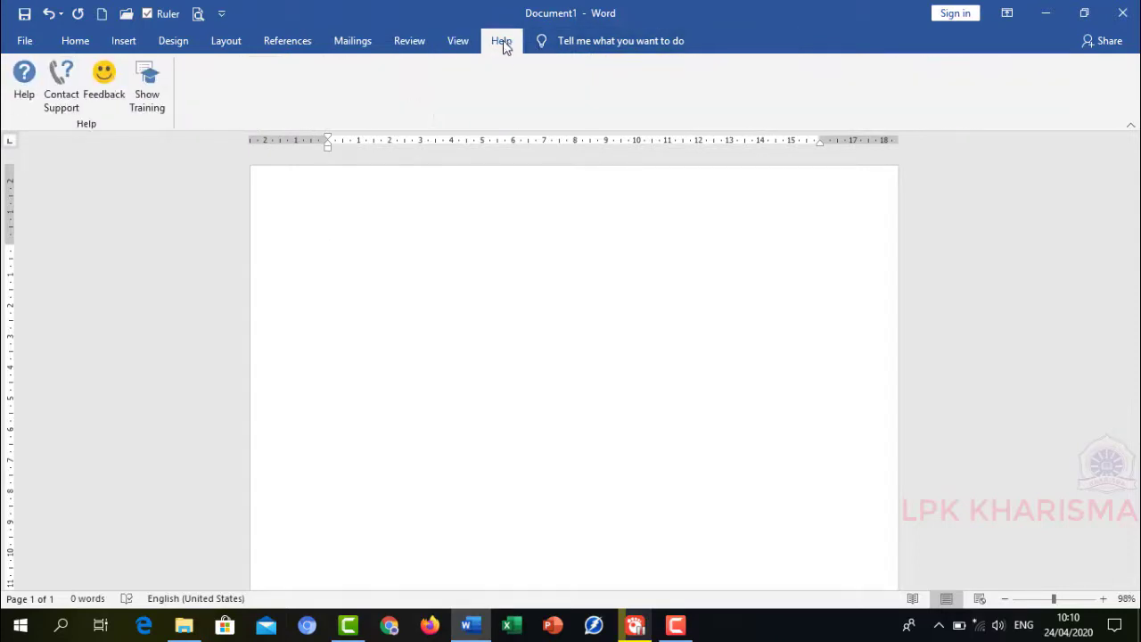
pyautogui.click(76, 41)
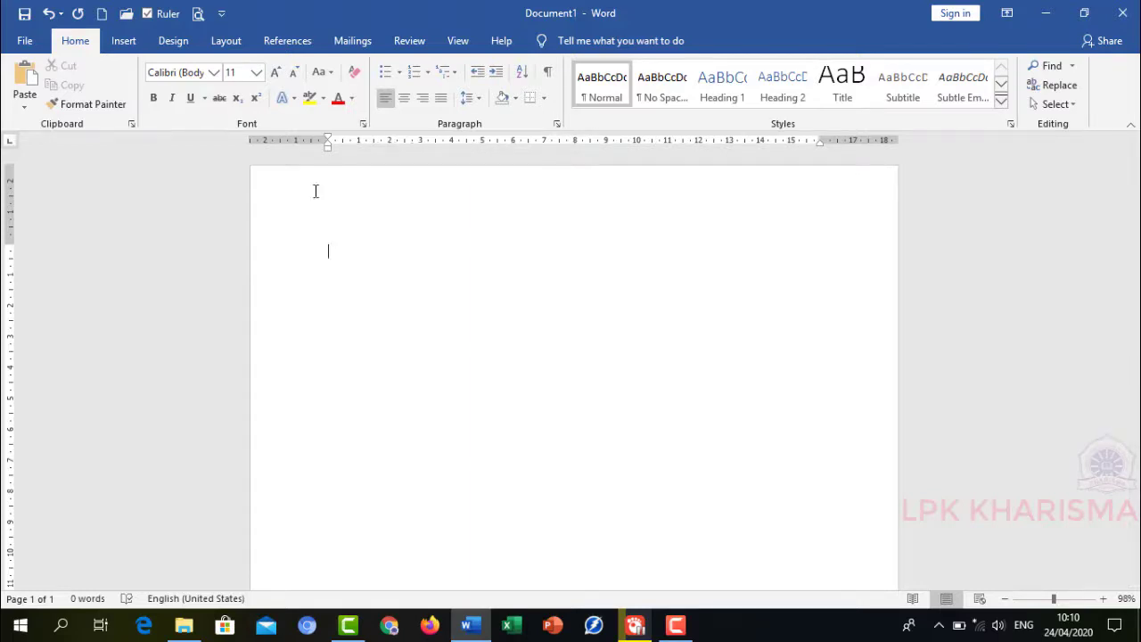
# - Toggle the ruler off and on using the quick-access Ruler box and the View tab's Ruler checkbox
pyautogui.click(149, 14)
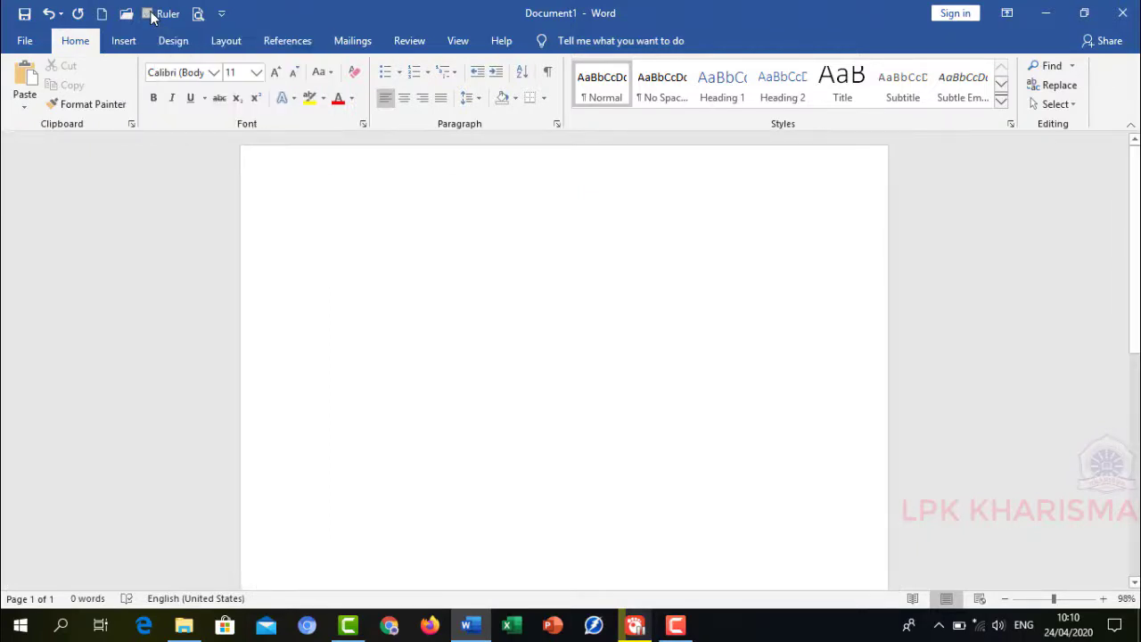
pyautogui.click(149, 14)
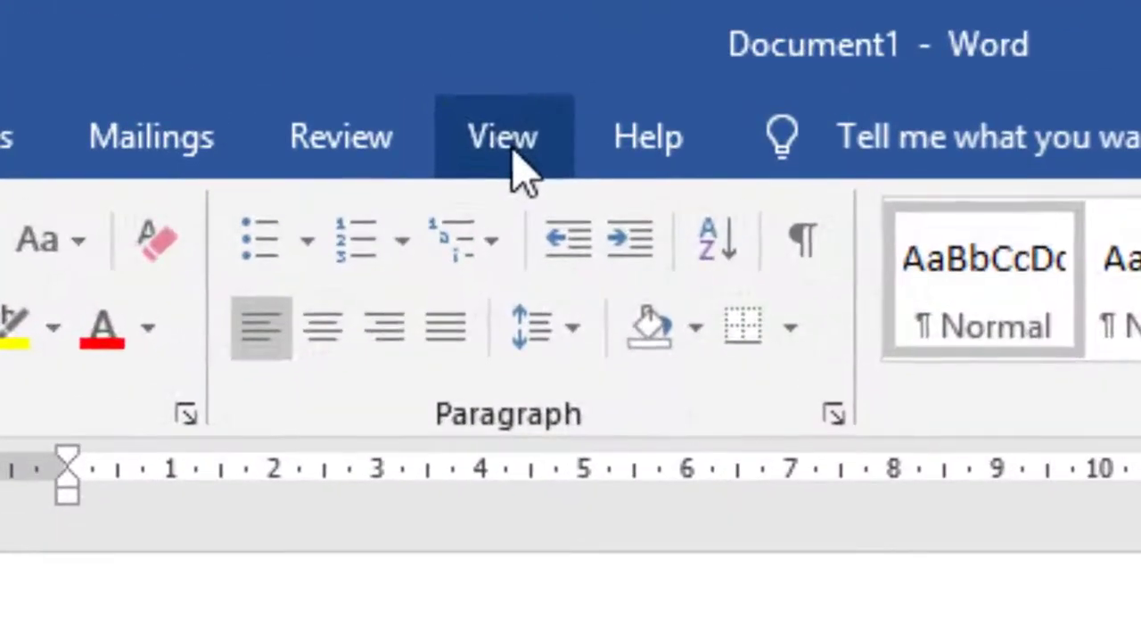
pyautogui.click(458, 42)
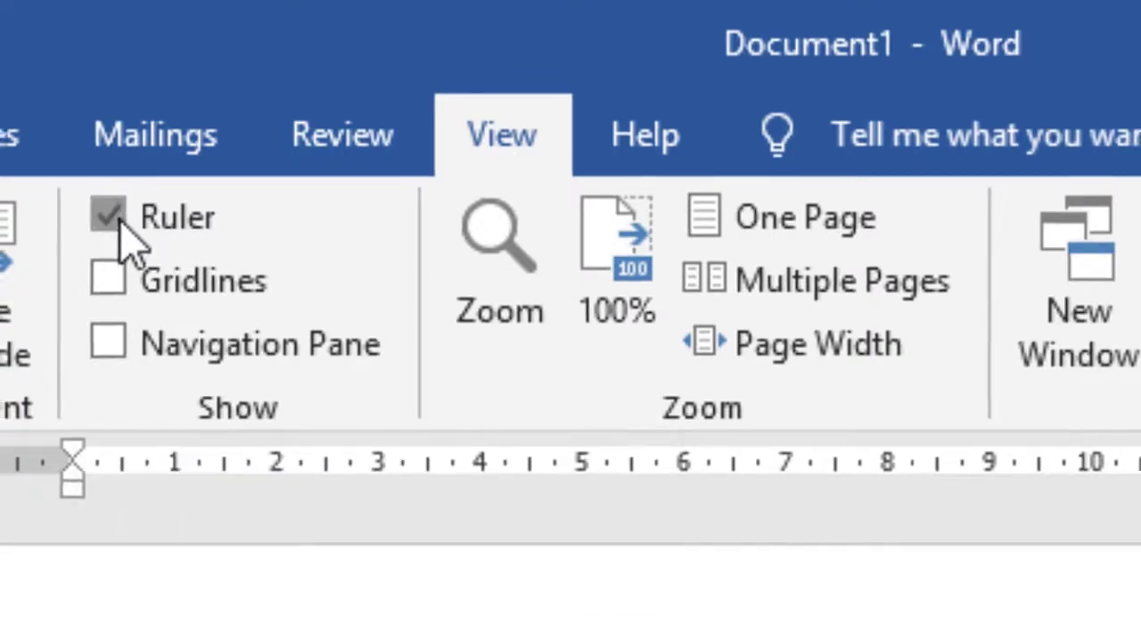
pyautogui.click(105, 221)
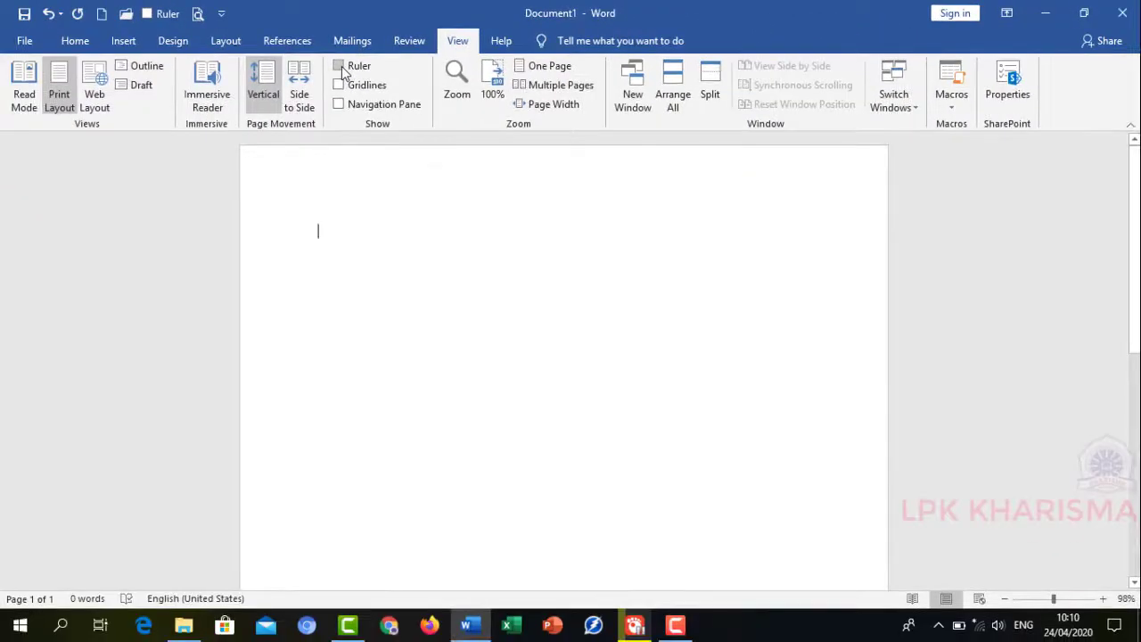
pyautogui.click(340, 67)
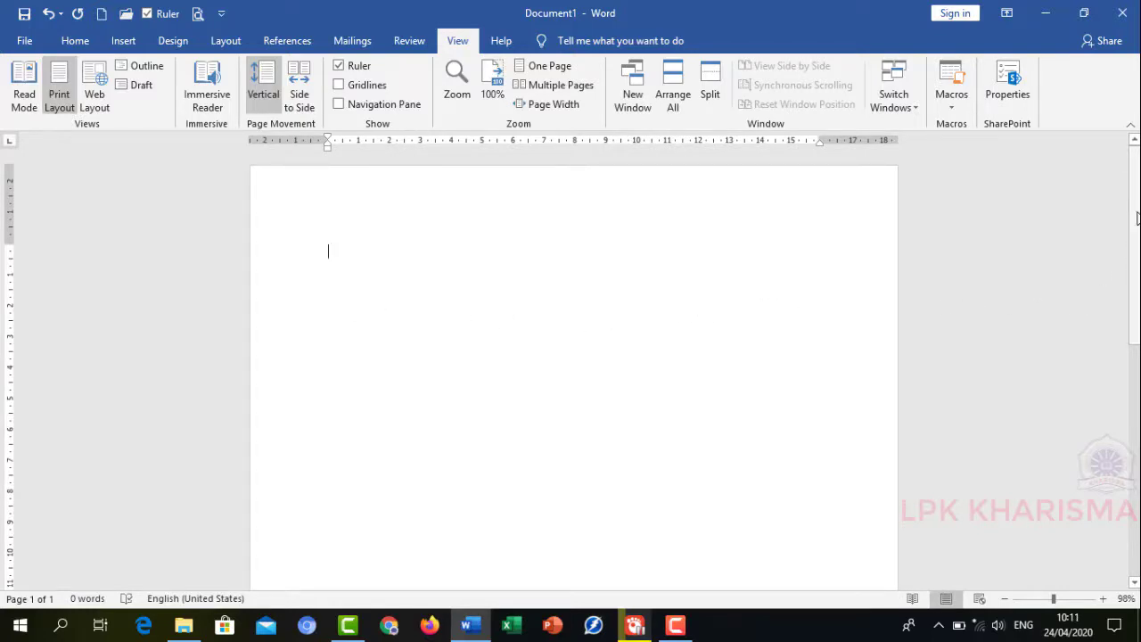
# - Zoom the document in to 190%
pyautogui.moveTo(1135, 219); pyautogui.dragTo(1137, 515)
pyautogui.moveTo(1138, 475); pyautogui.dragTo(1138, 239)
pyautogui.click(1103, 599)
pyautogui.click(1102, 599)
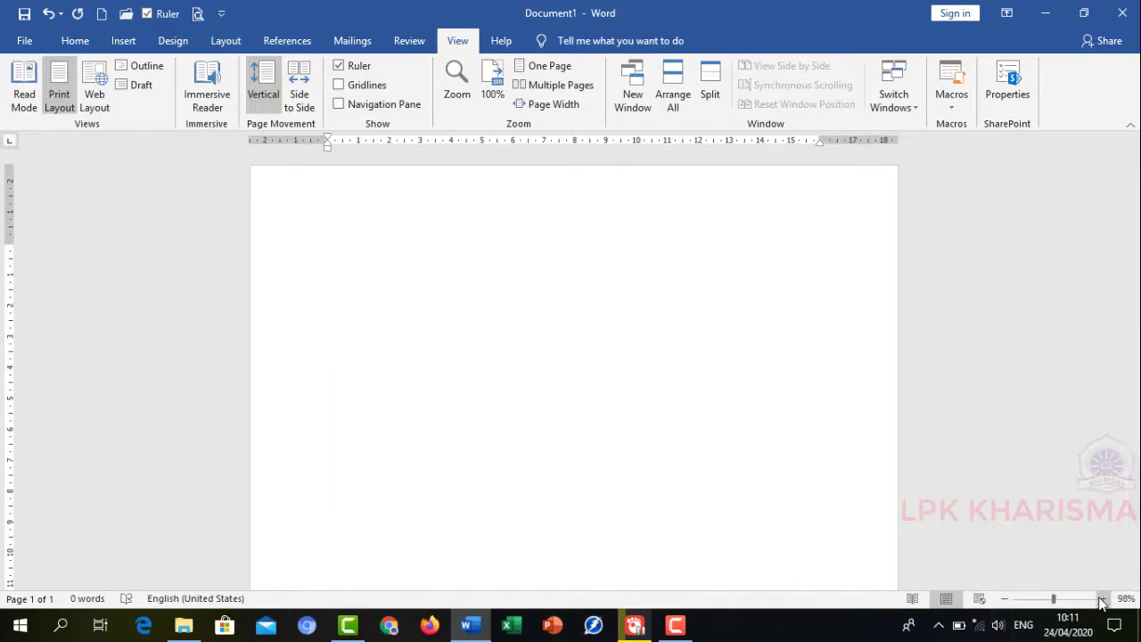
pyautogui.click(1102, 600)
pyautogui.click(1102, 599)
pyautogui.click(1102, 600)
pyautogui.click(1102, 599)
pyautogui.click(1102, 599)
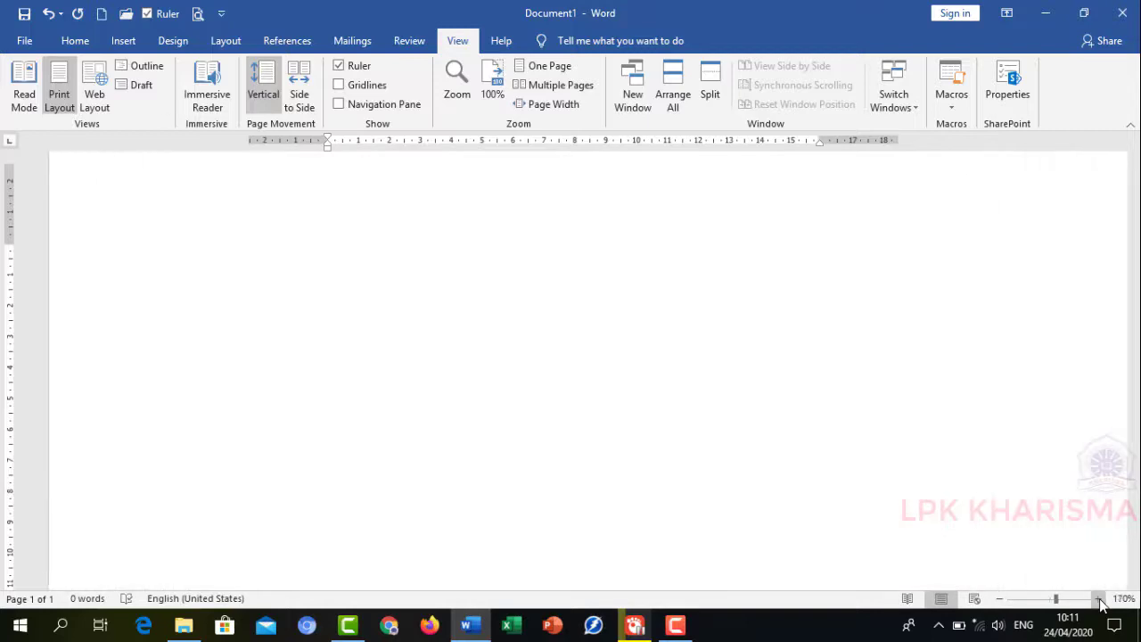
pyautogui.click(1102, 599)
pyautogui.click(1102, 599)
pyautogui.click(1102, 599)
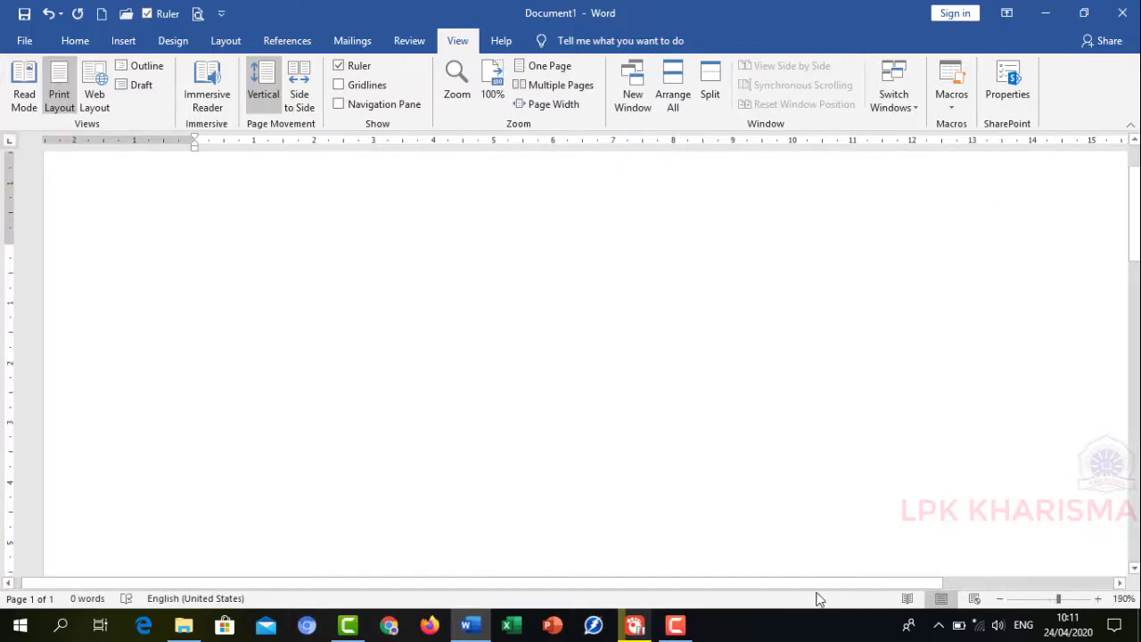
# - Set the zoom back to 108%
pyautogui.moveTo(799, 584); pyautogui.dragTo(854, 596)
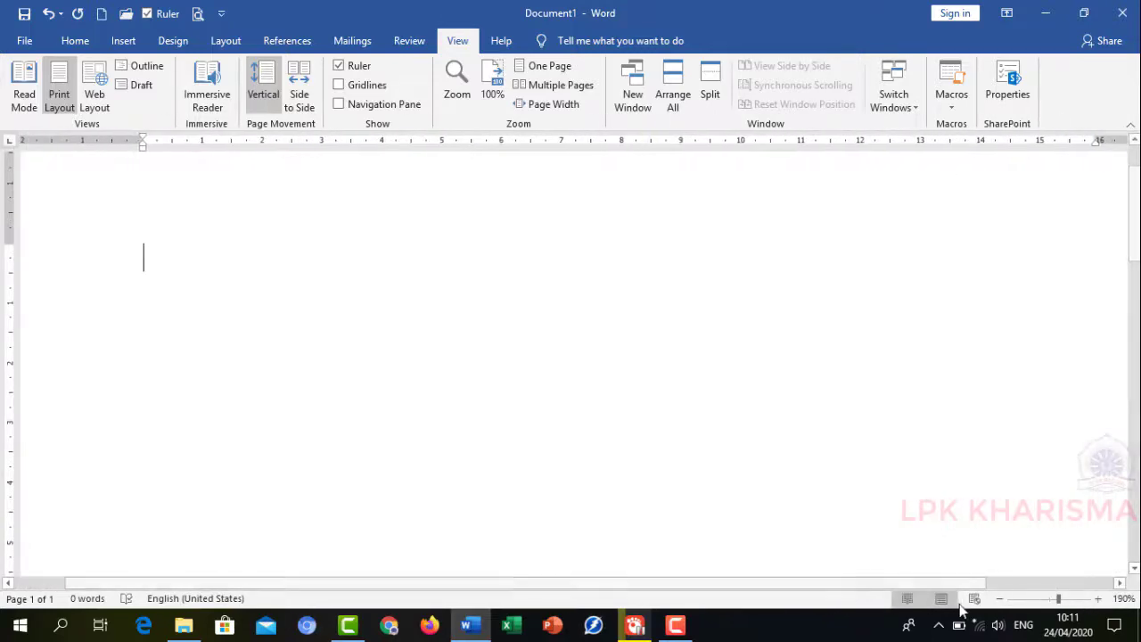
pyautogui.click(1052, 600)
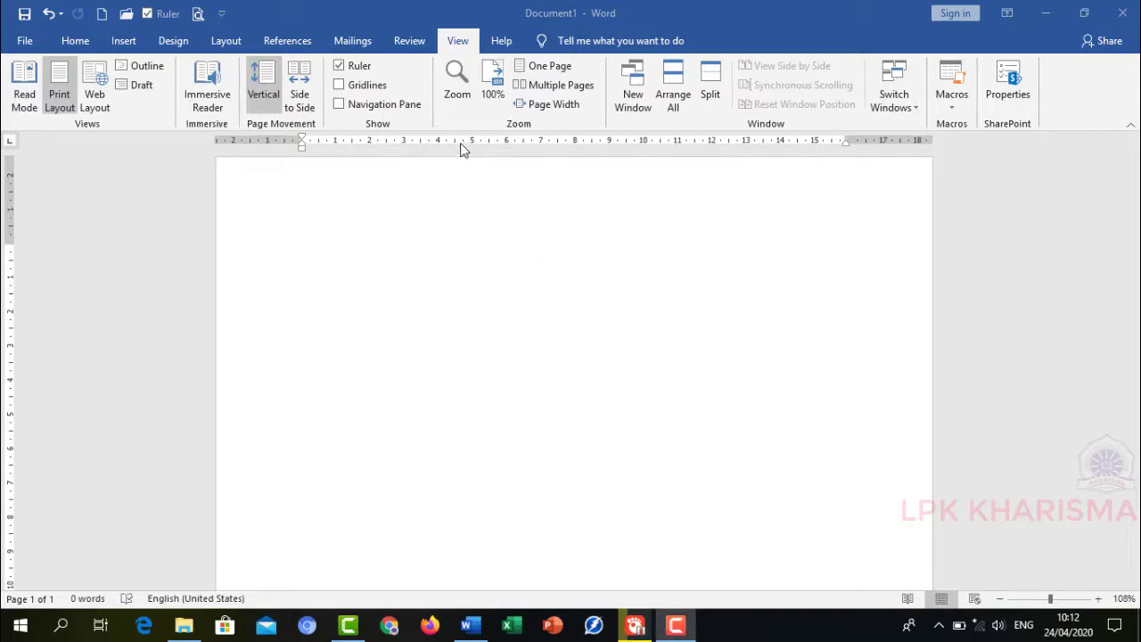
# - Type the sentence AKU MAU BELAJAR MS. WORD at the start of the blank document
pyautogui.scroll(1, 763, 381)
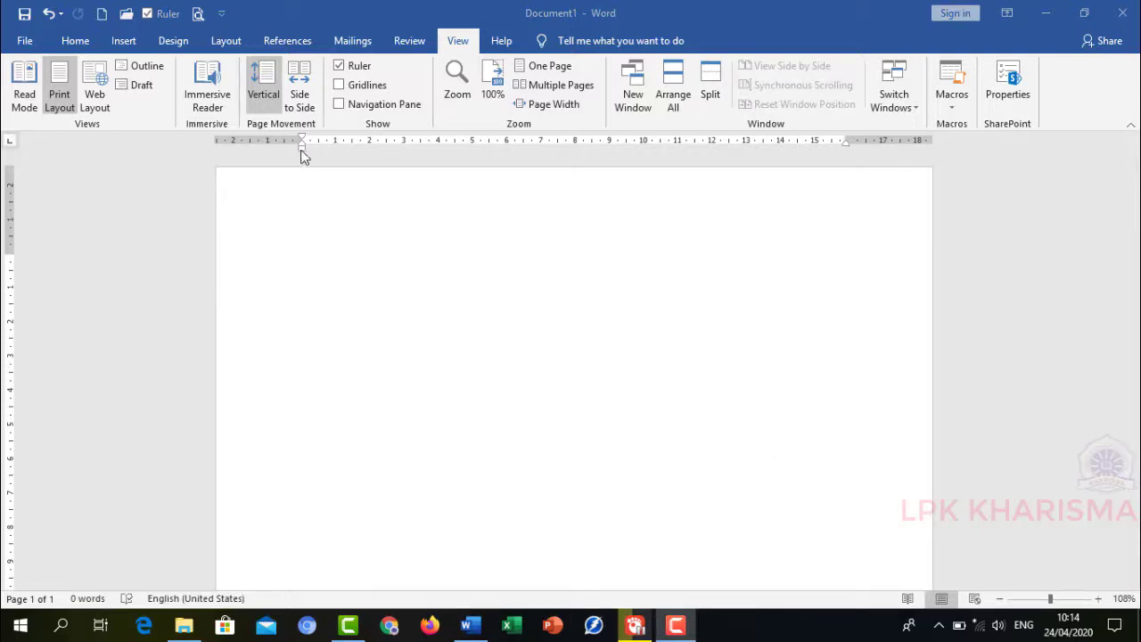
pyautogui.click(334, 280)
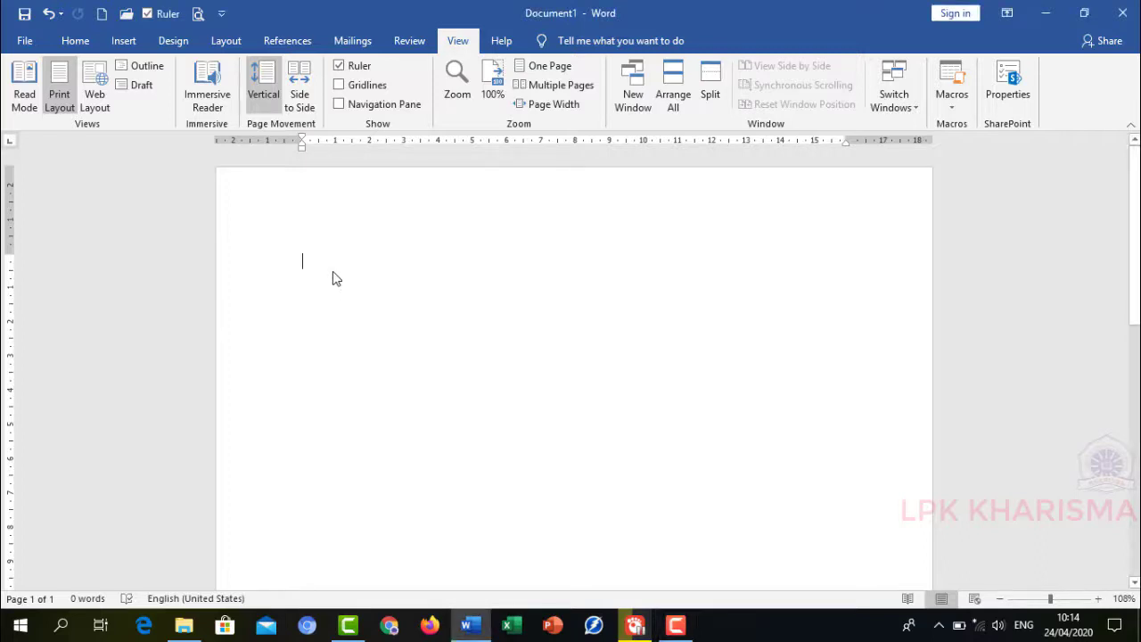
pyautogui.write('AKU')
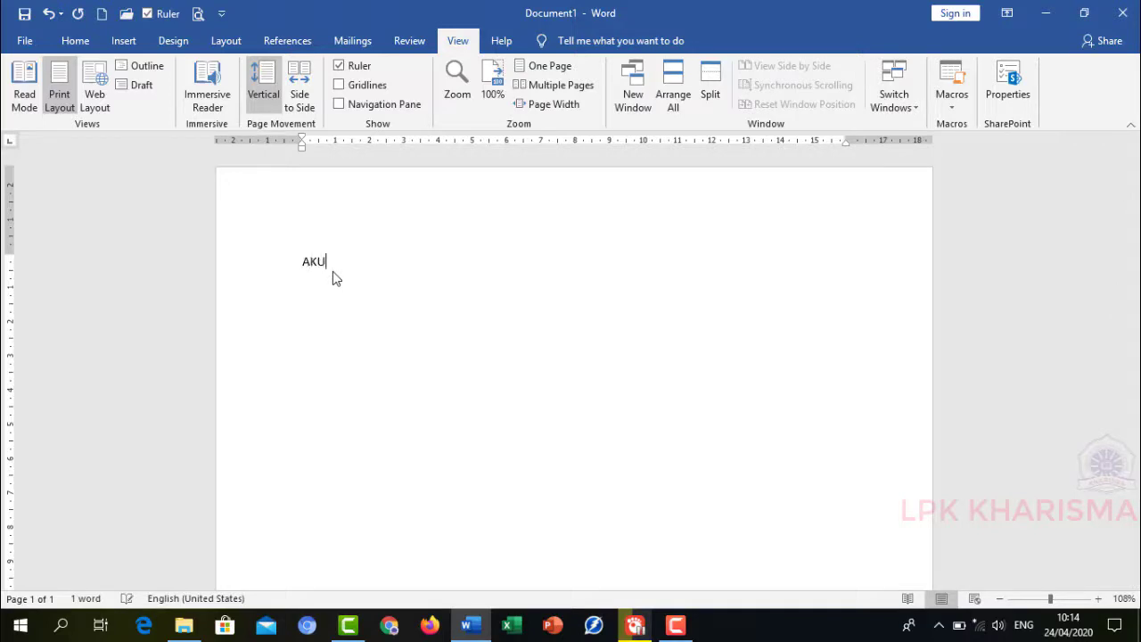
pyautogui.write(' MAU BELAJAR MS. WORD')
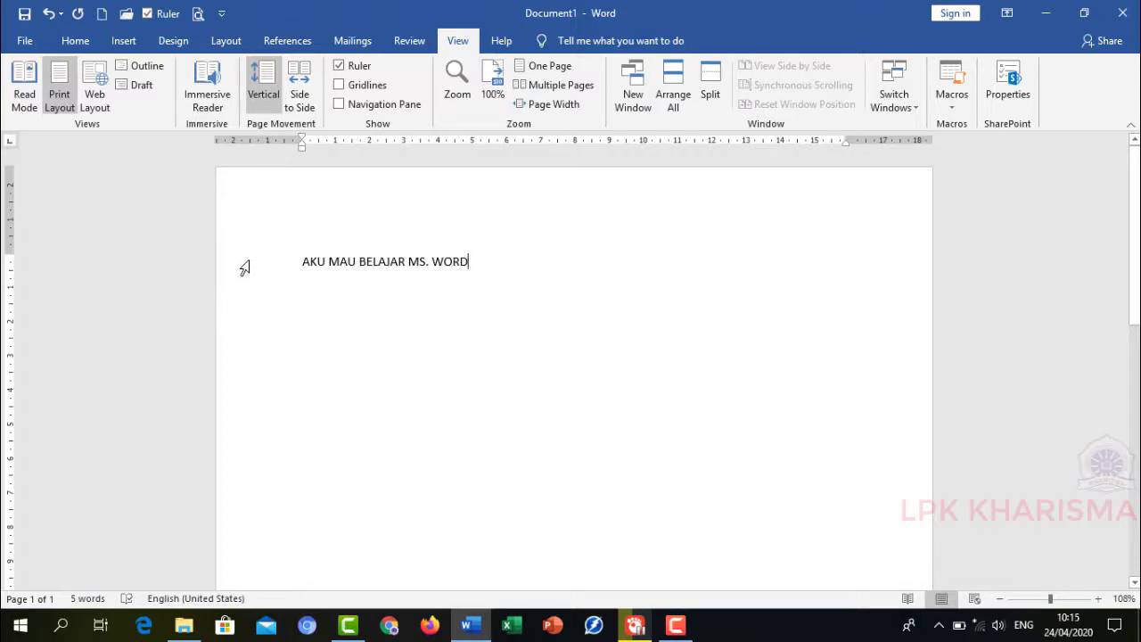
# - Select the sentence and try to shift the first-line indent marker on the ruler, then deselect
pyautogui.click(244, 267)
pyautogui.click(366, 287)
pyautogui.moveTo(471, 263); pyautogui.dragTo(296, 269)
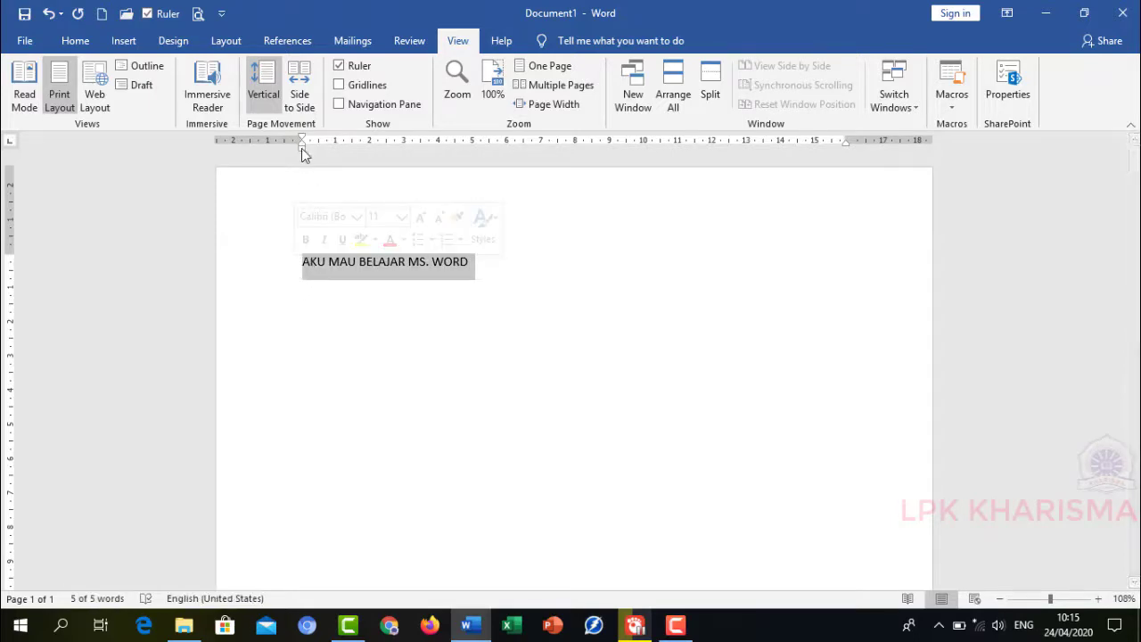
pyautogui.moveTo(302, 148)
pyautogui.mouseDown()
pyautogui.moveTo(387, 158)
pyautogui.moveTo(304, 170)
pyautogui.mouseUp()
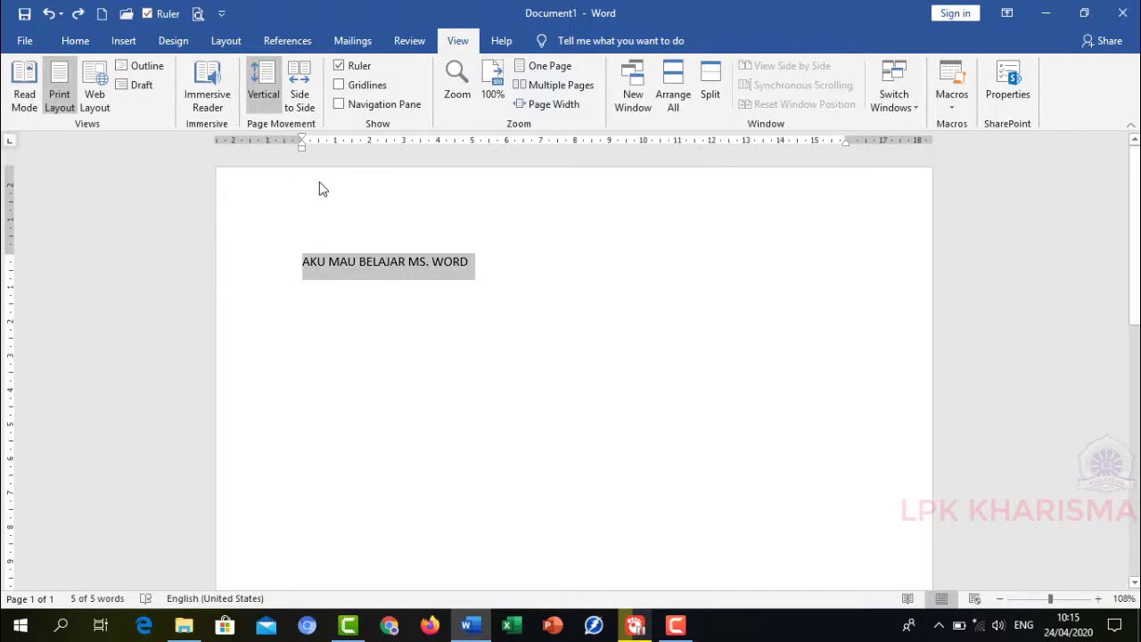
pyautogui.click(538, 269)
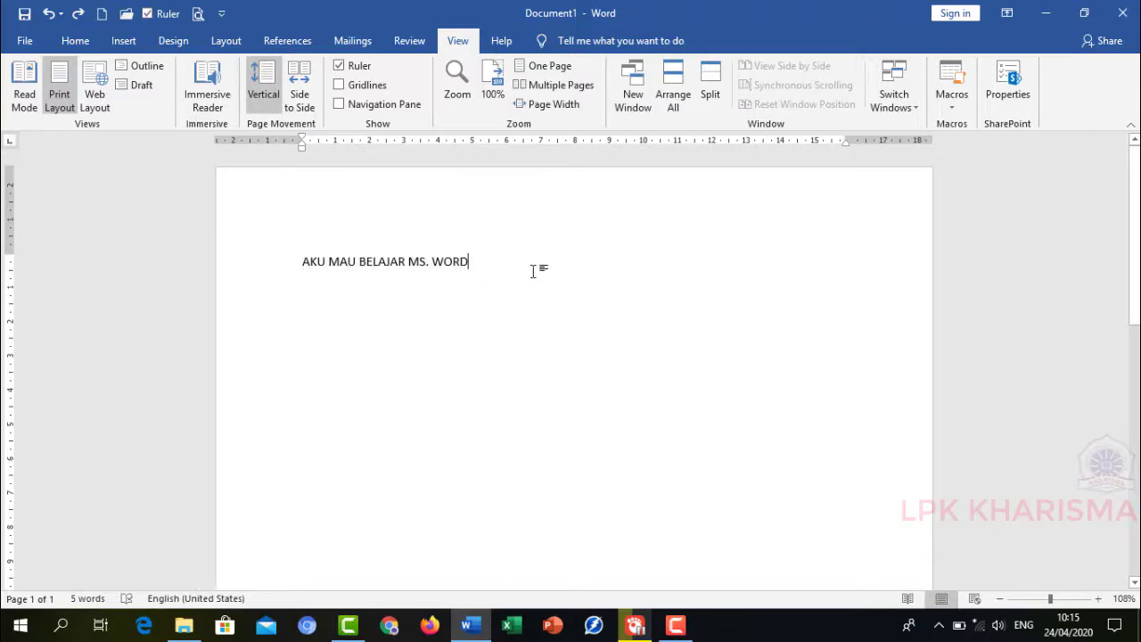
# - Copy the whole sentence and place the cursor at the end of the line
pyautogui.click(75, 41)
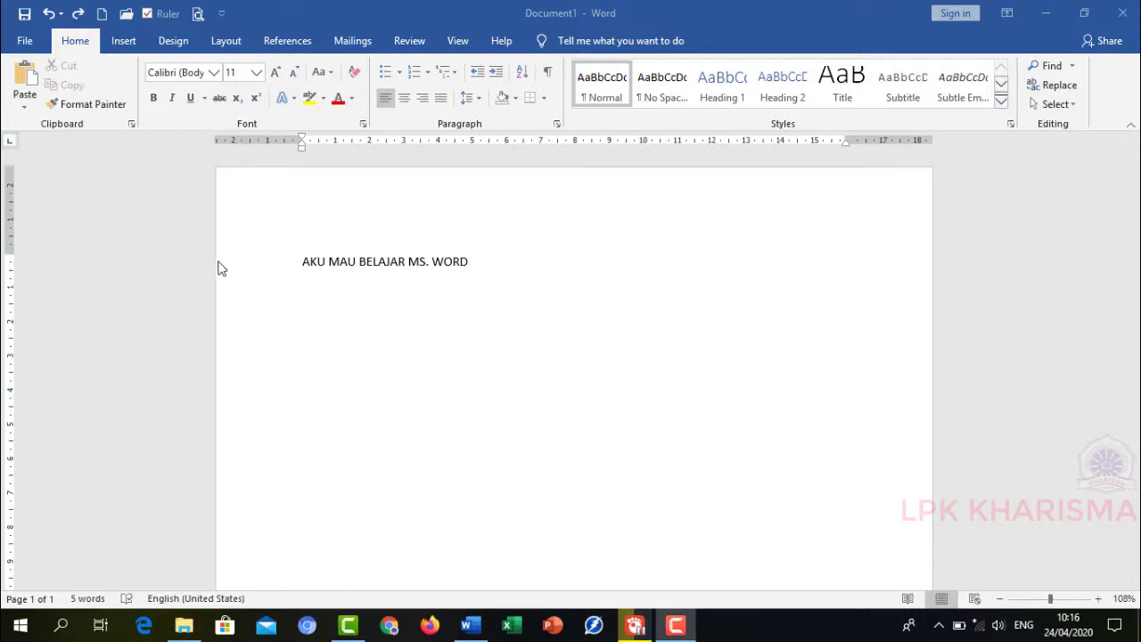
pyautogui.click(256, 260)
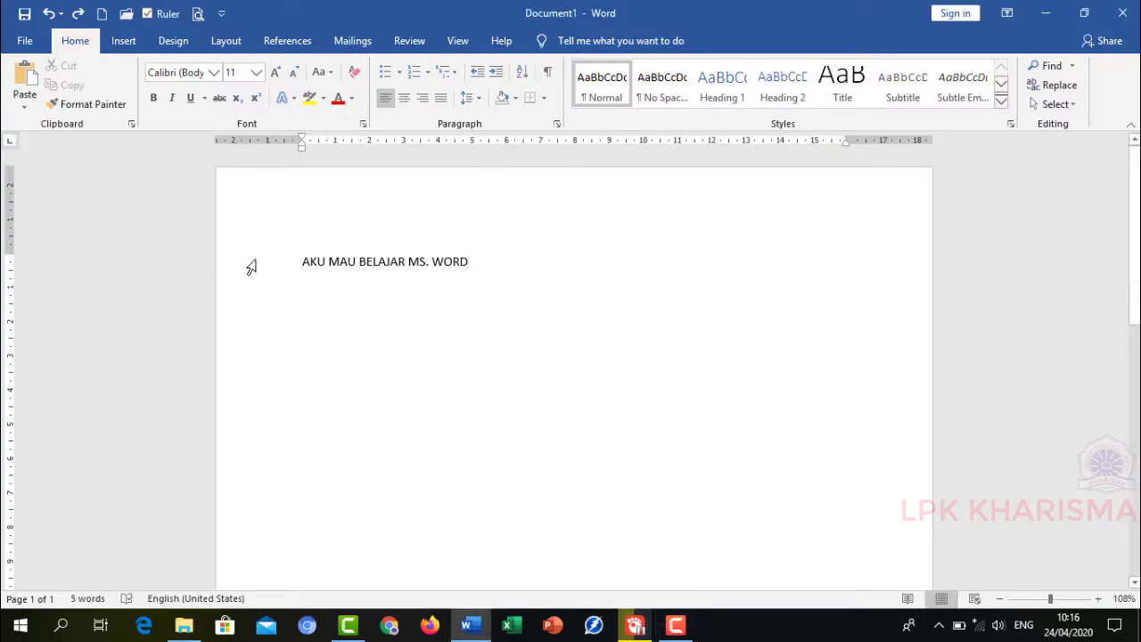
pyautogui.click(250, 267)
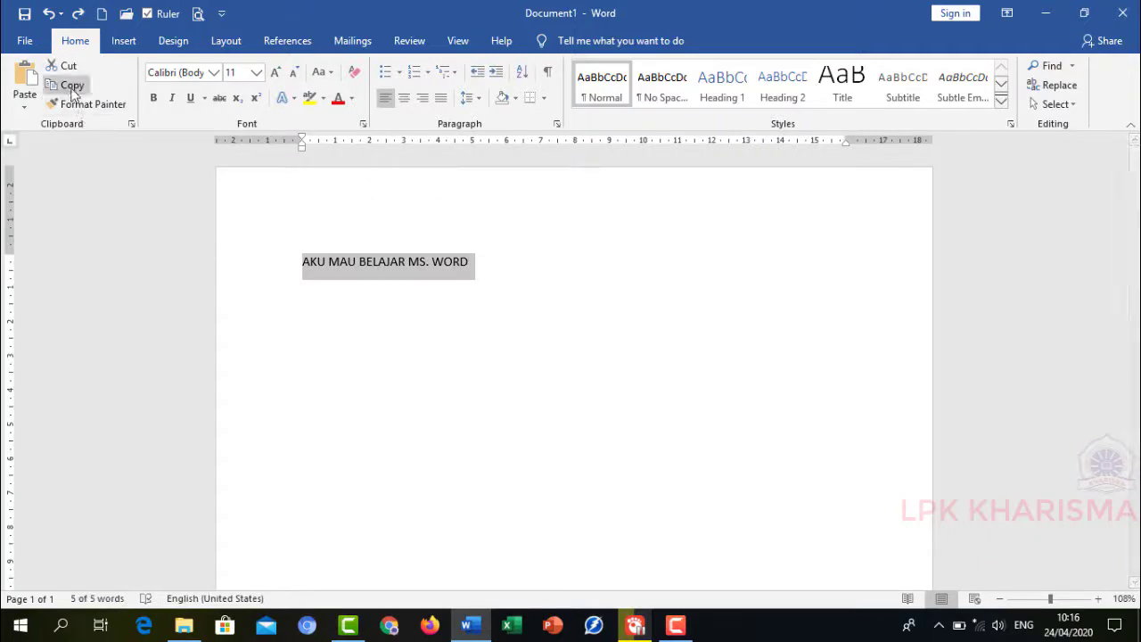
pyautogui.click(73, 86)
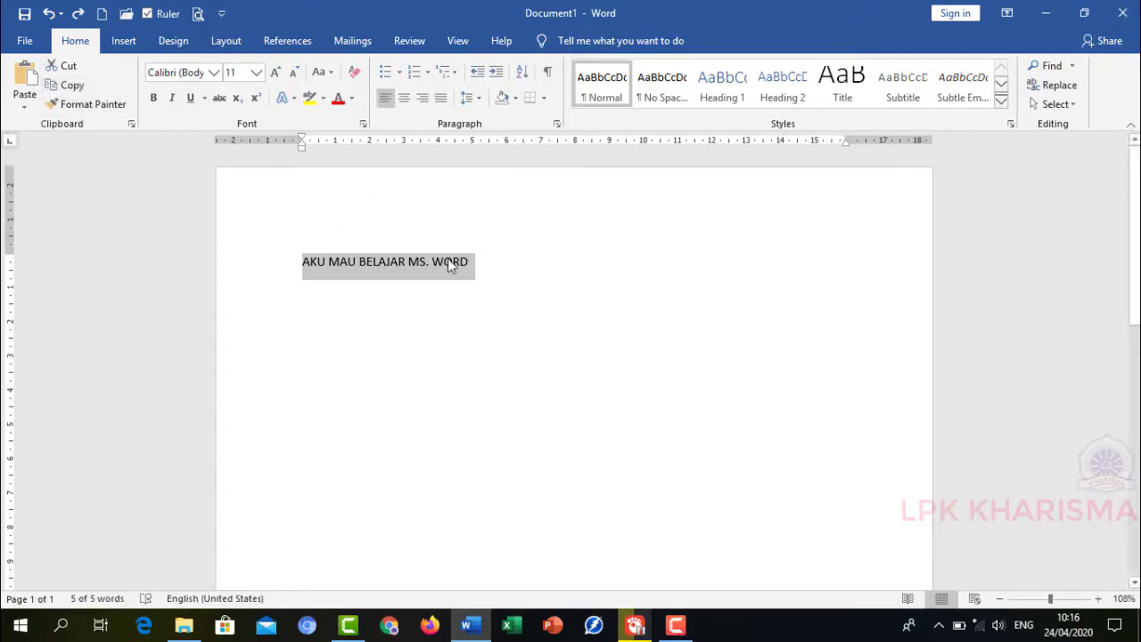
pyautogui.click(488, 263)
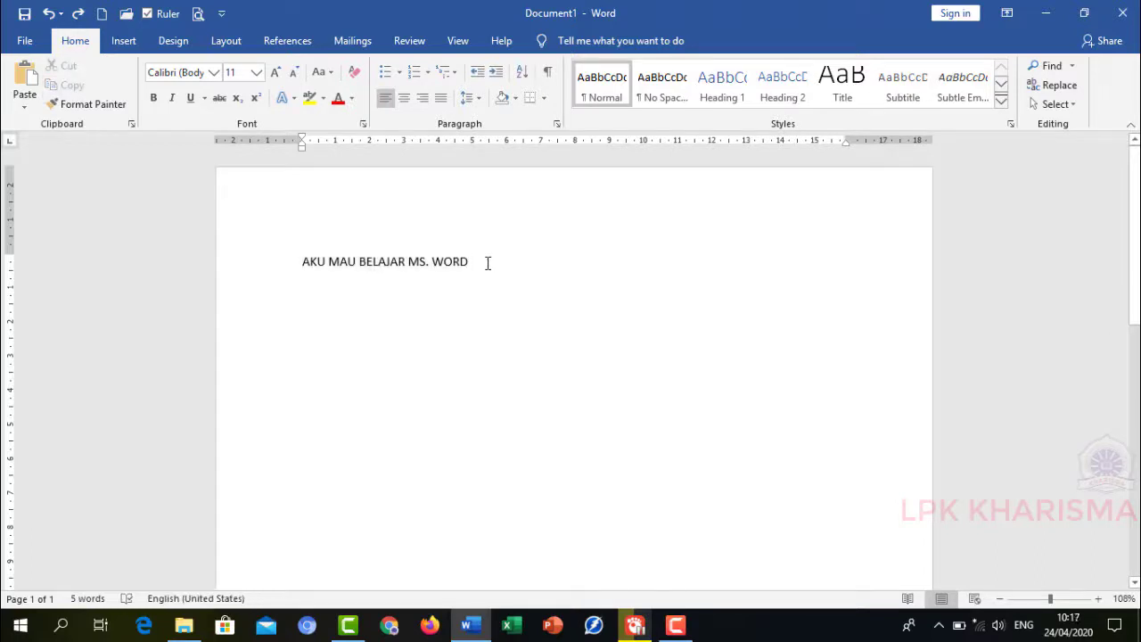
# - Paste the copied sentence five times
pyautogui.click(29, 78)
pyautogui.click(30, 78)
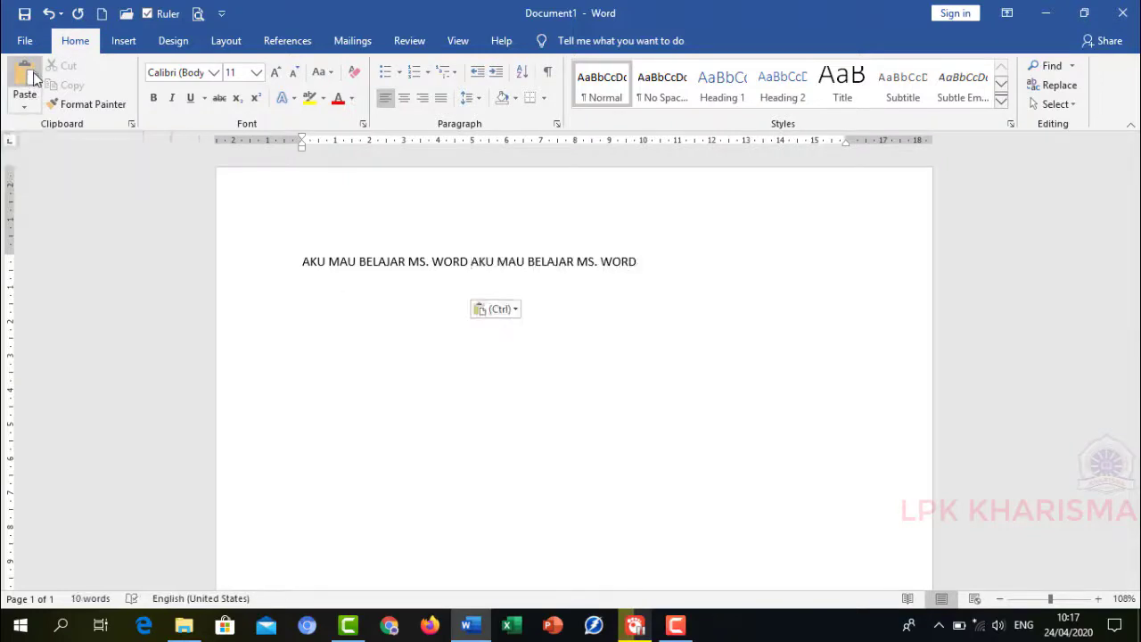
pyautogui.click(32, 79)
pyautogui.click(35, 79)
pyautogui.click(37, 80)
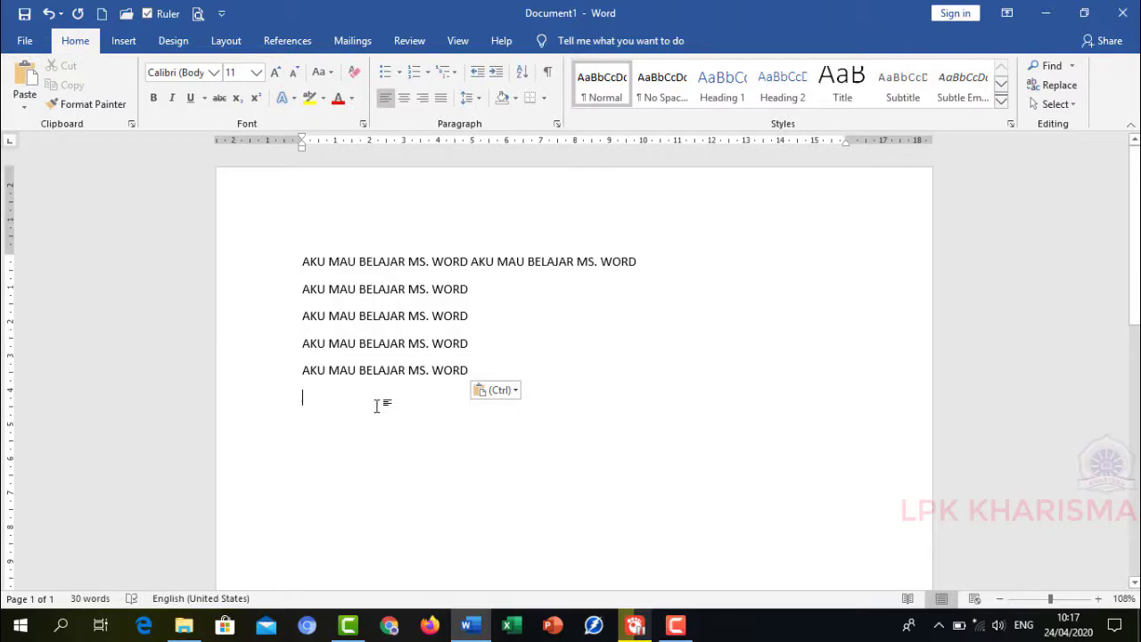
# - Undo the last two pastes and redo them
pyautogui.click(50, 16)
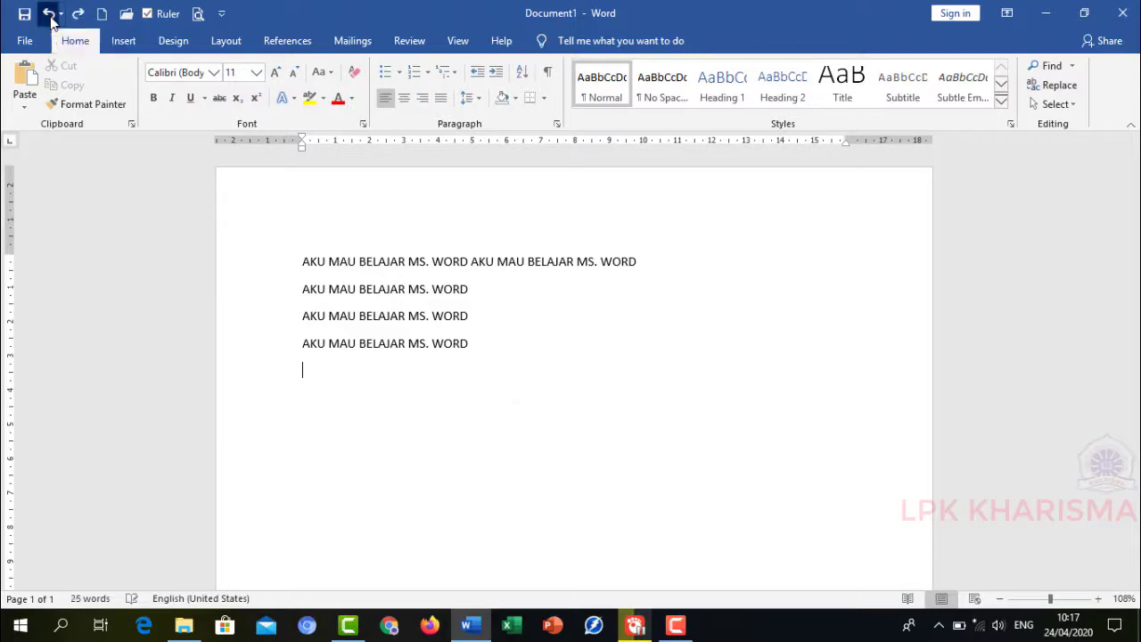
pyautogui.click(50, 16)
pyautogui.click(50, 16)
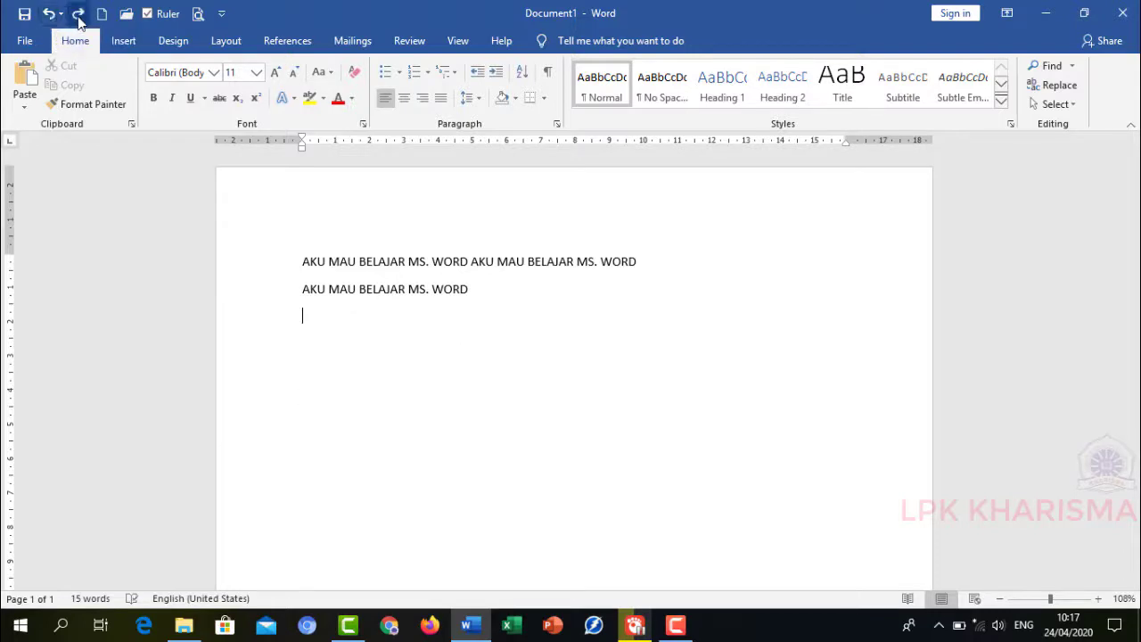
pyautogui.click(78, 17)
pyautogui.click(79, 16)
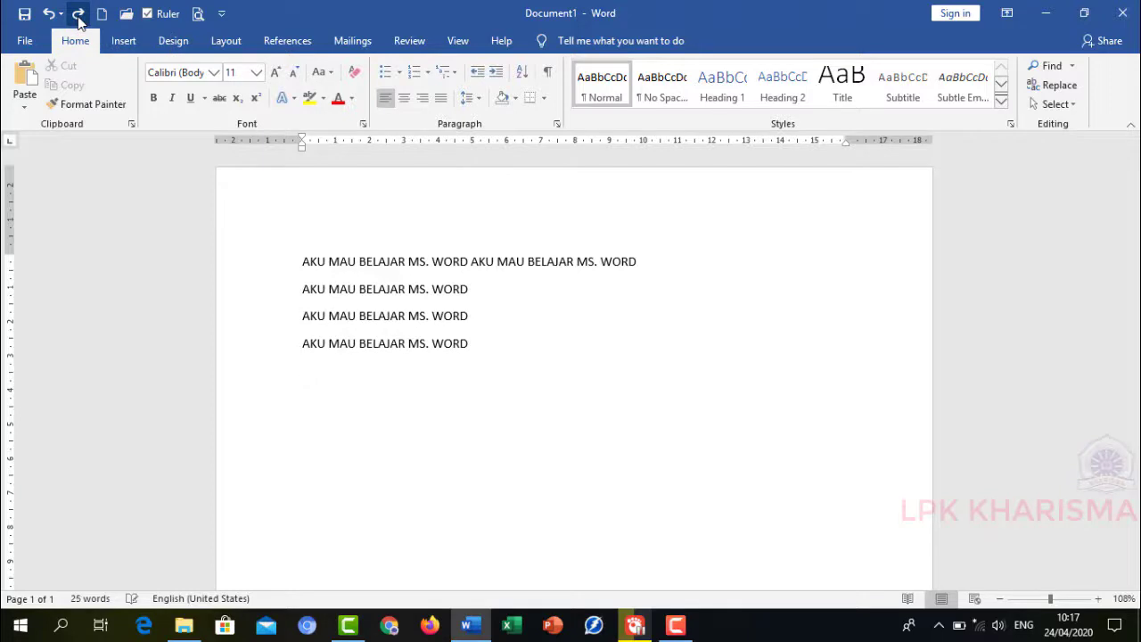
pyautogui.click(78, 16)
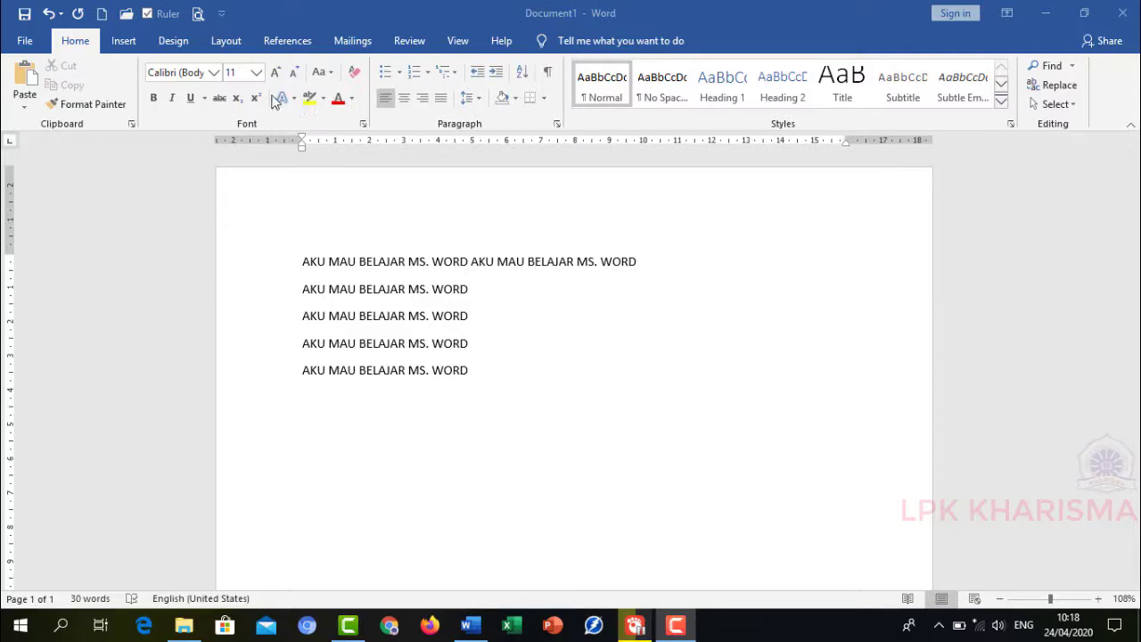
# - Browse the available fonts in the font list without choosing one
pyautogui.click(213, 77)
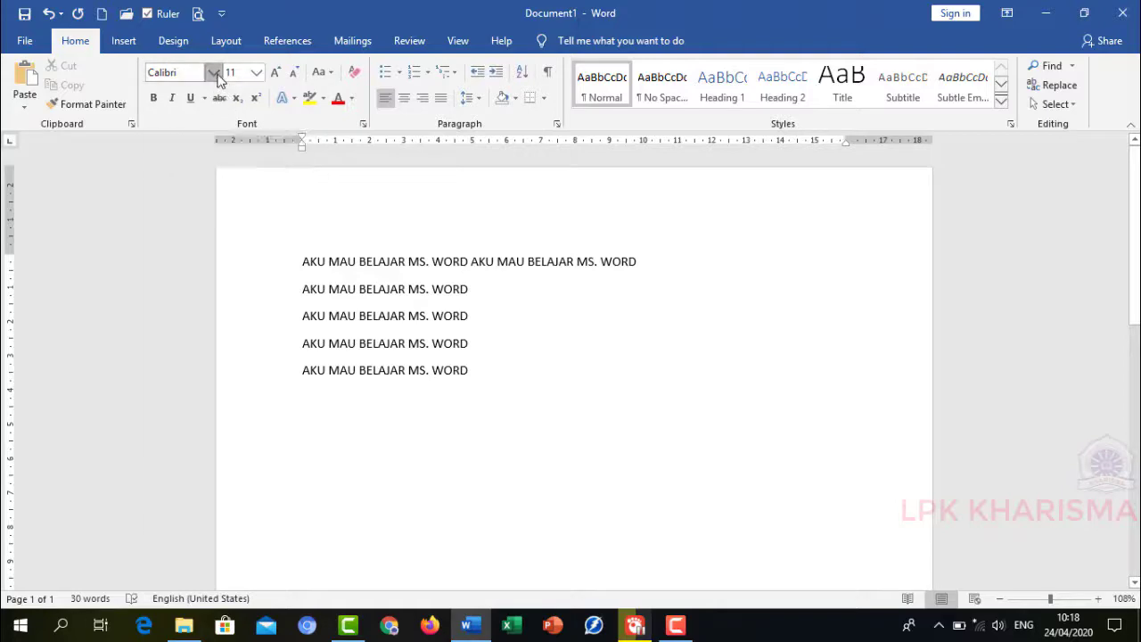
pyautogui.click(214, 73)
pyautogui.scroll(-1, 264, 241)
pyautogui.scroll(-2, 260, 241)
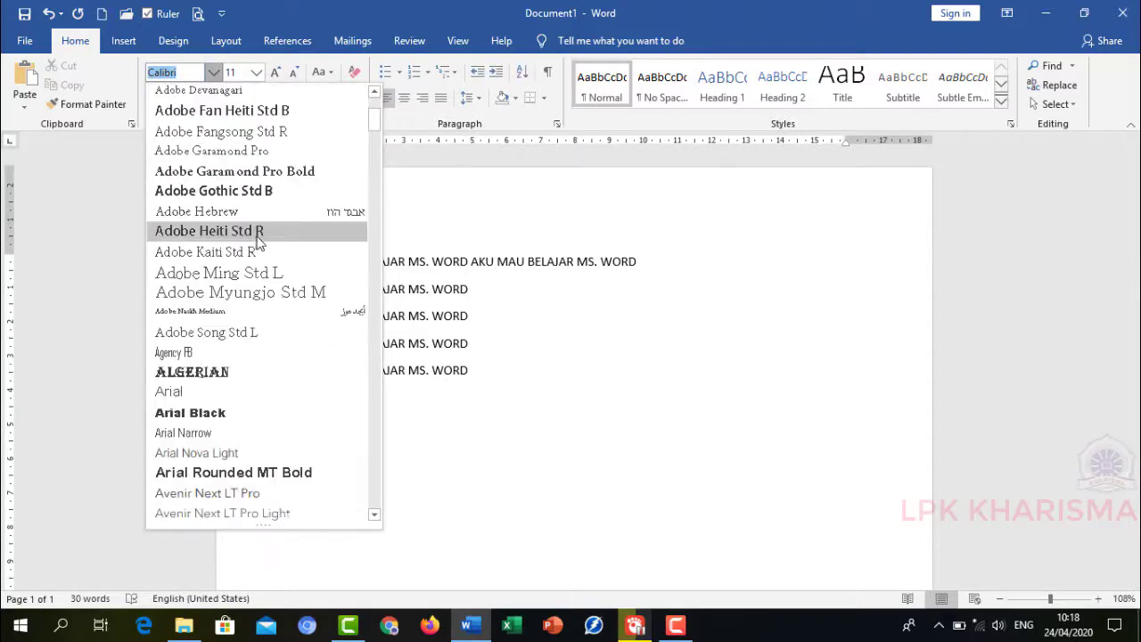
pyautogui.scroll(3, 259, 240)
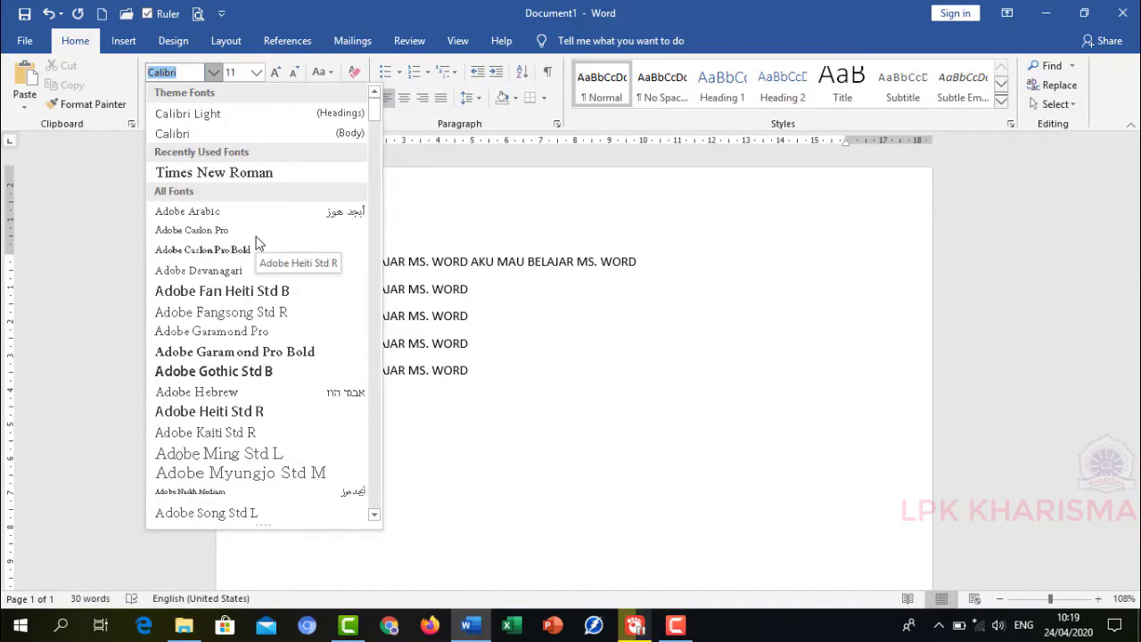
pyautogui.click(455, 233)
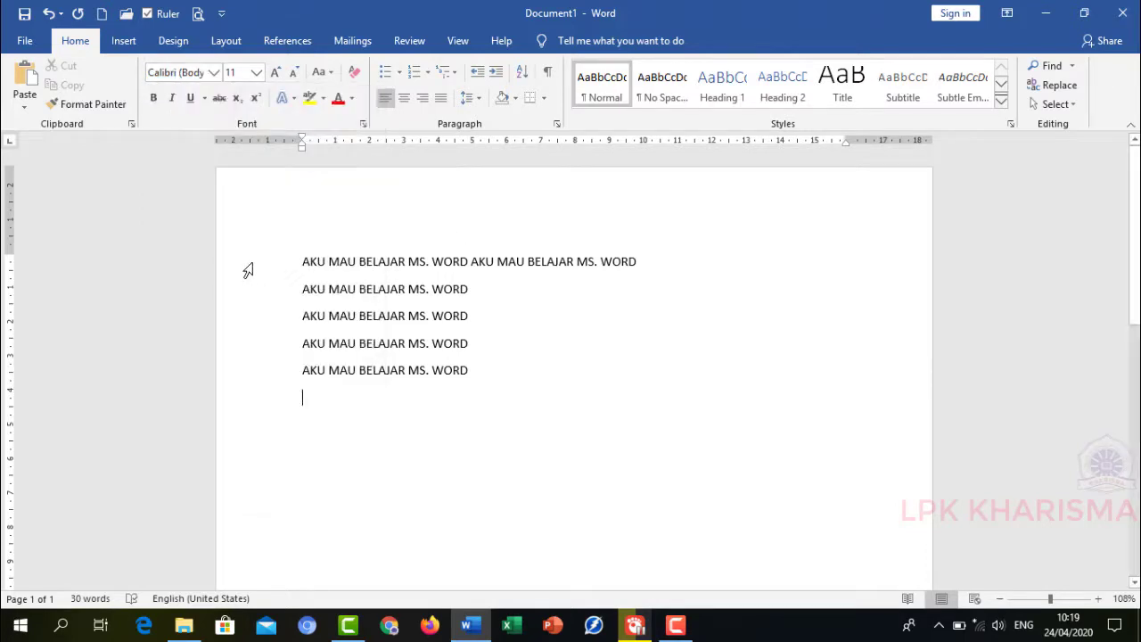
# - Select all five lines of text and change their font to Times New Roman
pyautogui.moveTo(248, 270); pyautogui.dragTo(246, 372)
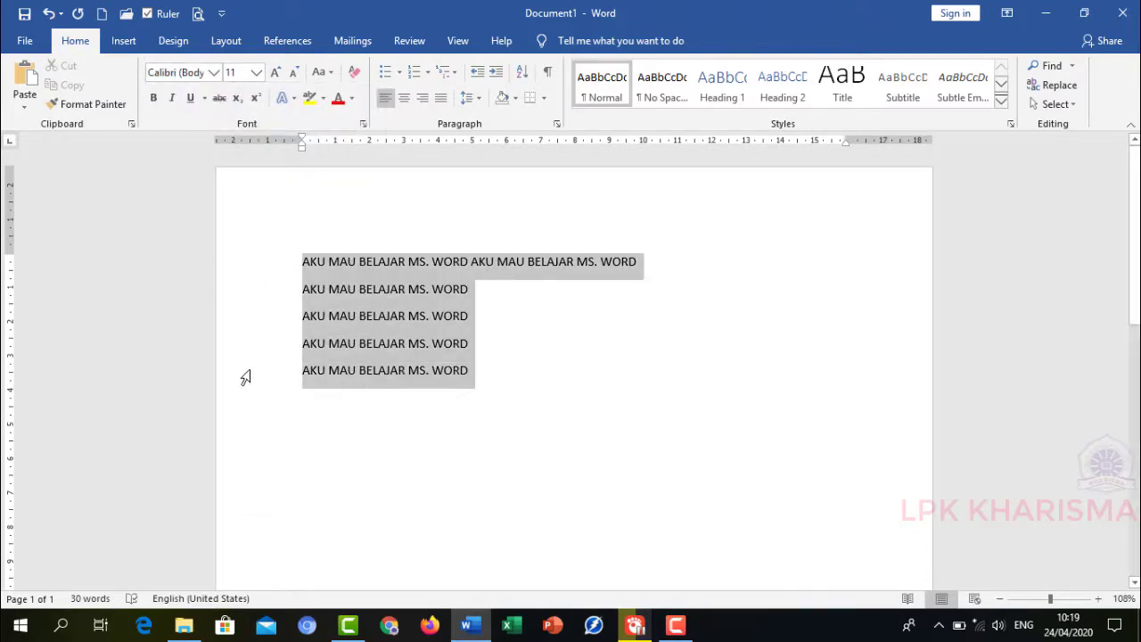
pyautogui.click(214, 72)
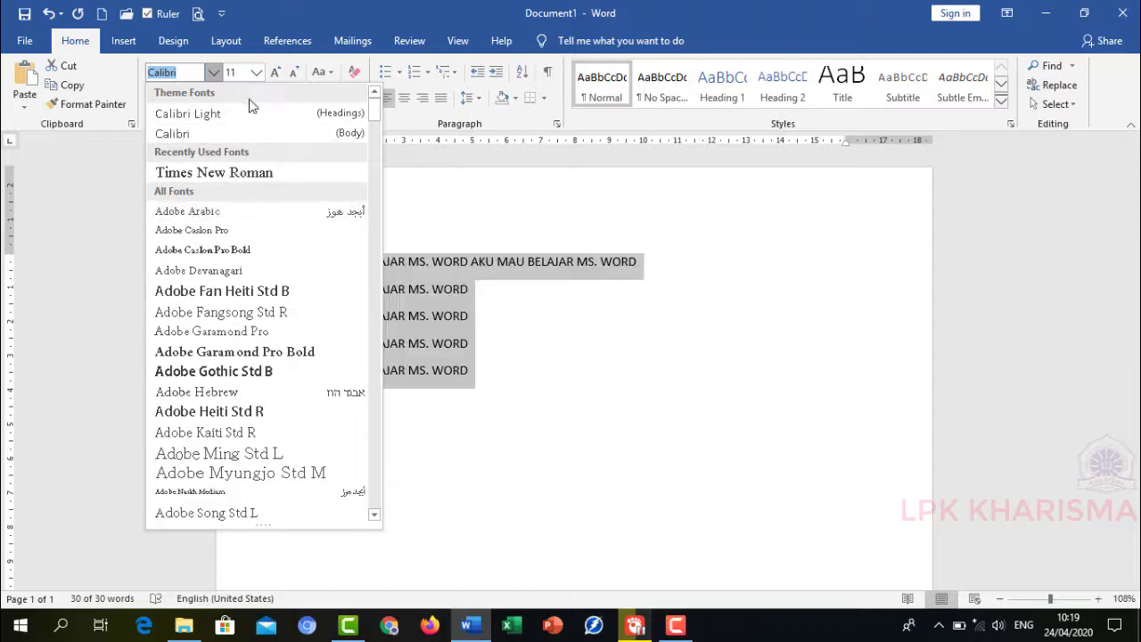
pyautogui.click(240, 173)
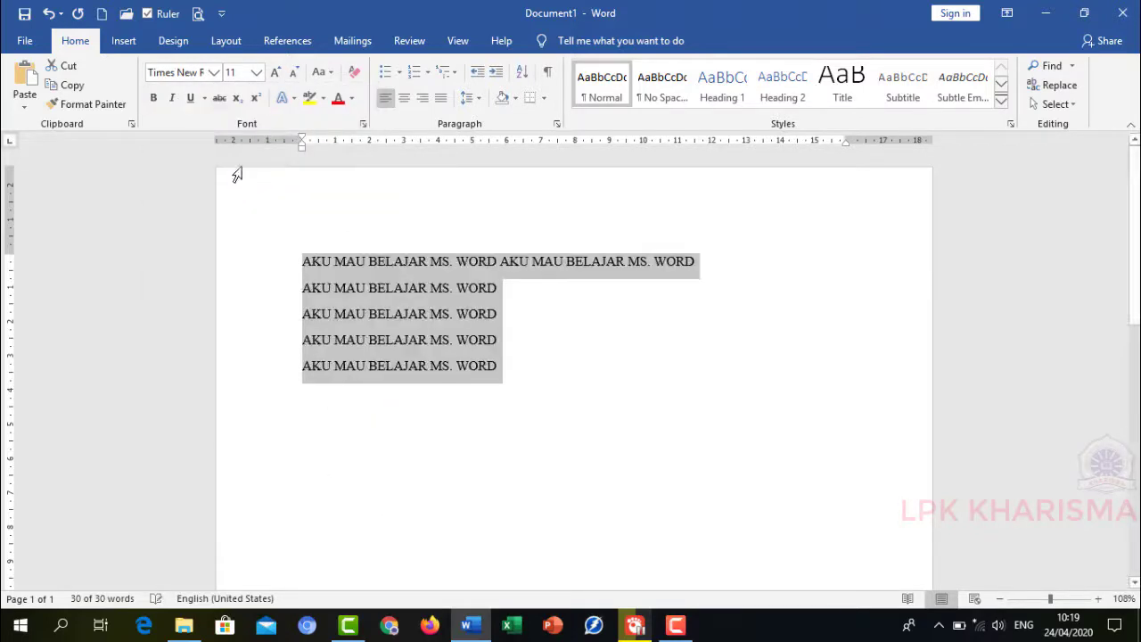
# - Set the font size of the selected text to 12
pyautogui.click(256, 72)
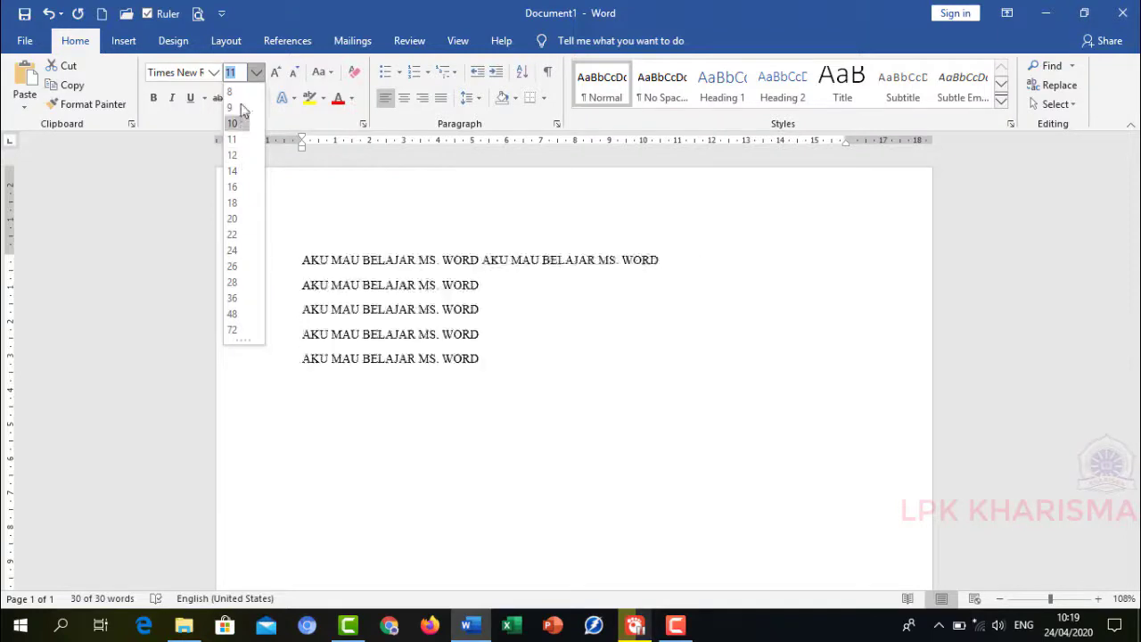
pyautogui.write('1')
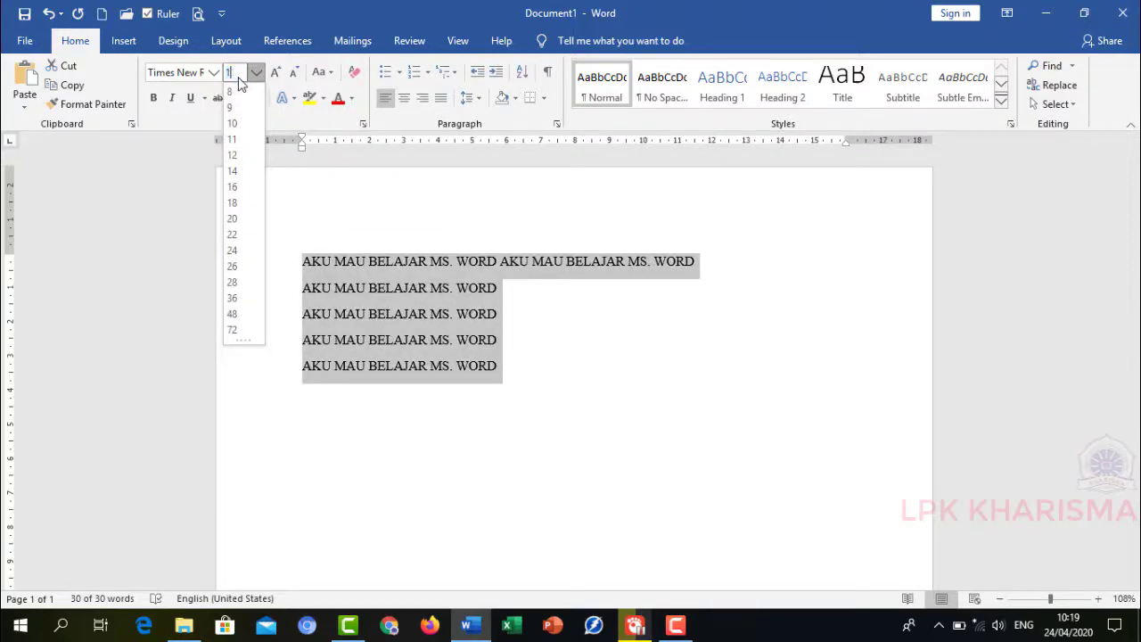
pyautogui.write('2')
pyautogui.press('Return')
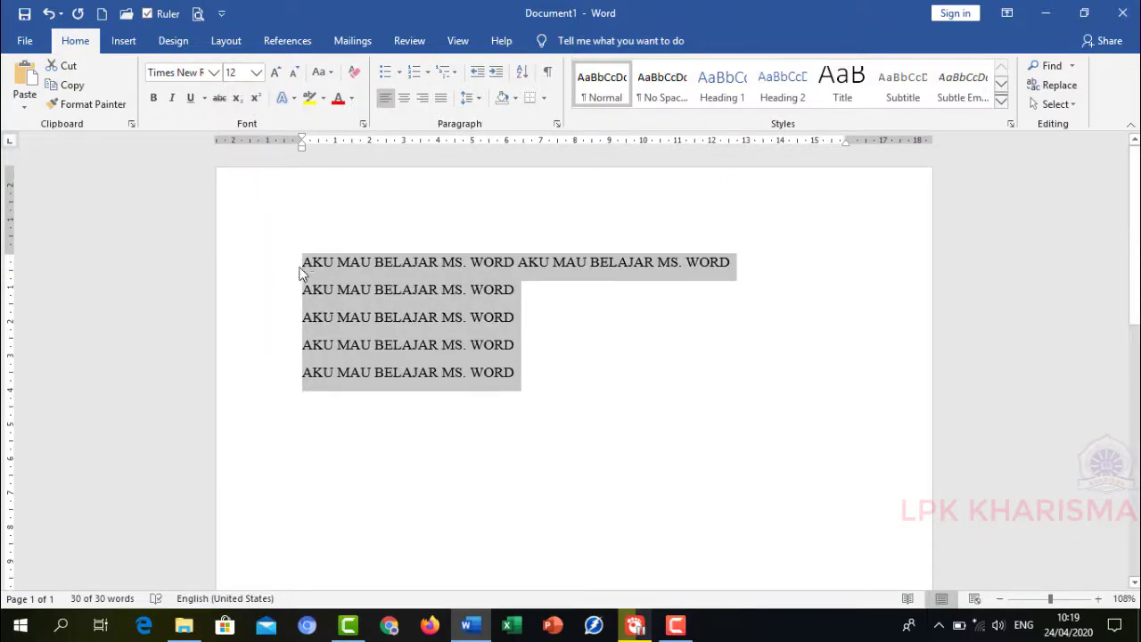
# - Toggle bold and then italic on and off for the selected text
pyautogui.click(153, 98)
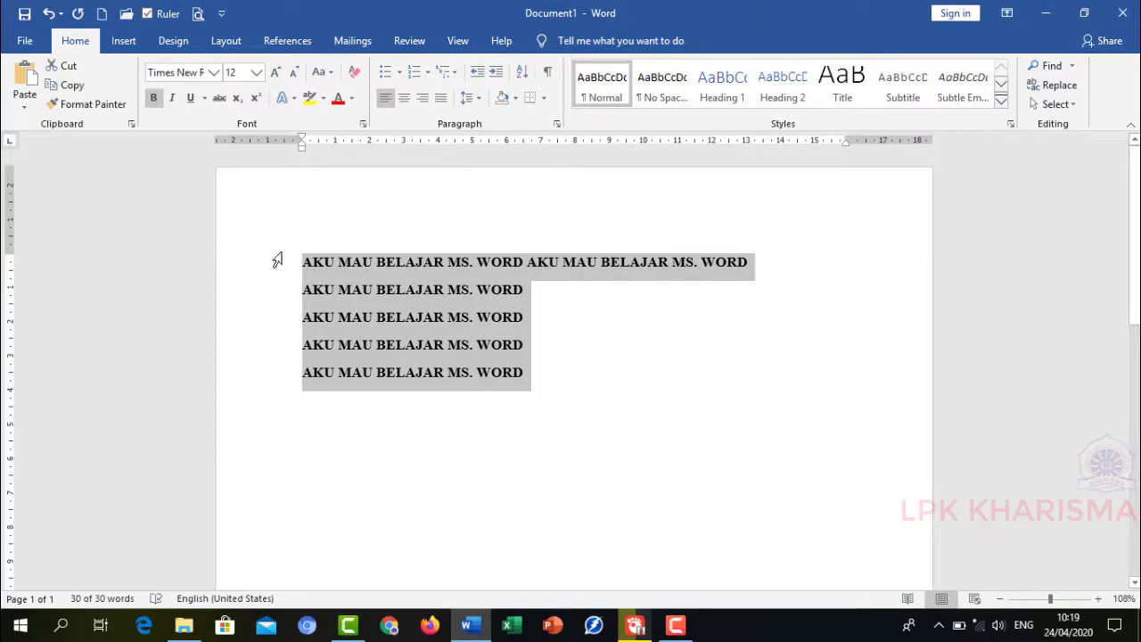
pyautogui.click(154, 98)
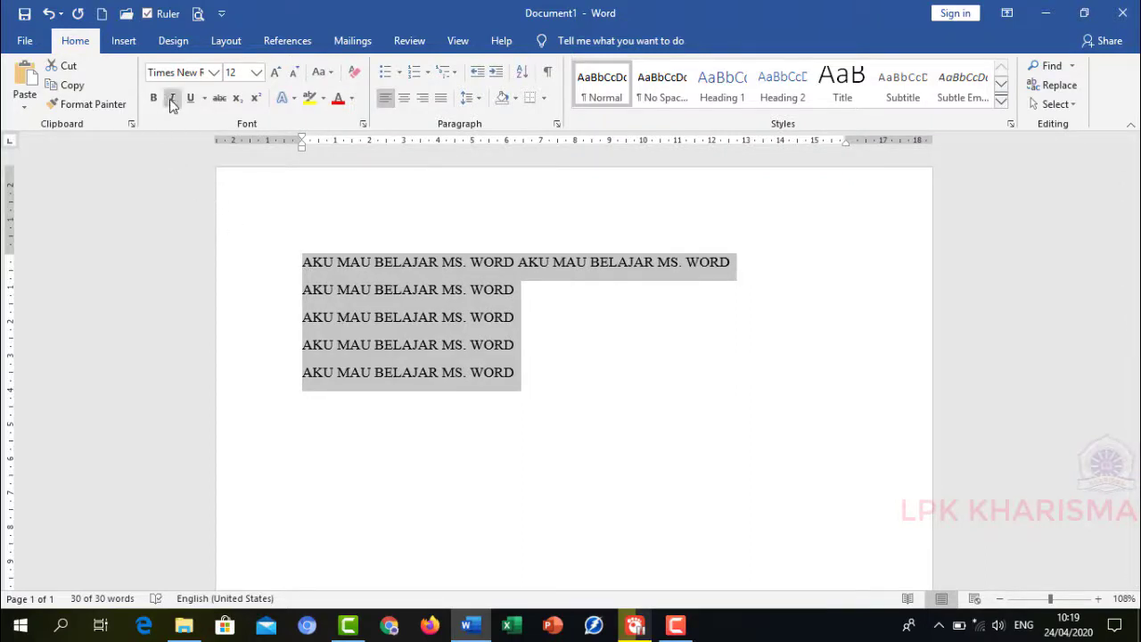
pyautogui.click(173, 99)
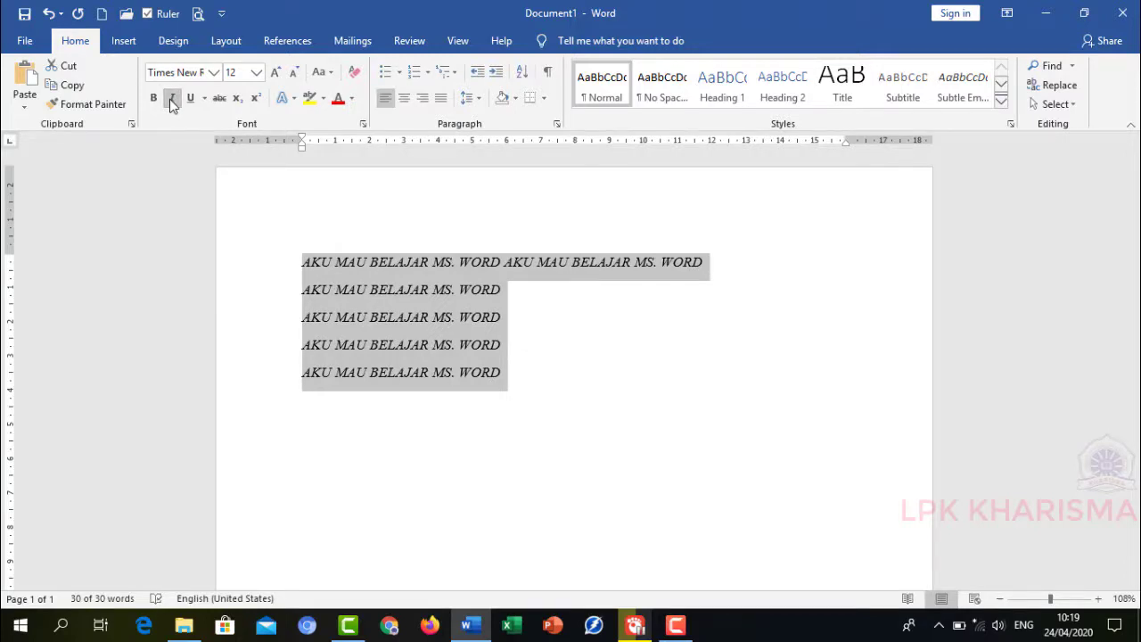
pyautogui.click(172, 100)
# - Toggle underline and then strikethrough on and off for the selected text
pyautogui.click(189, 100)
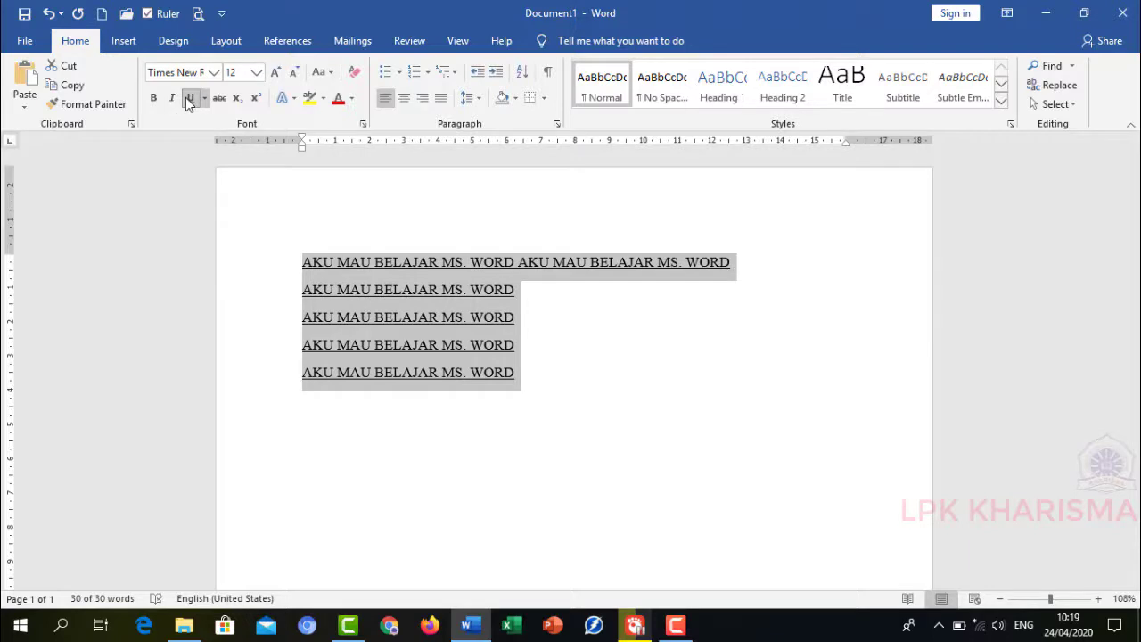
pyautogui.click(188, 100)
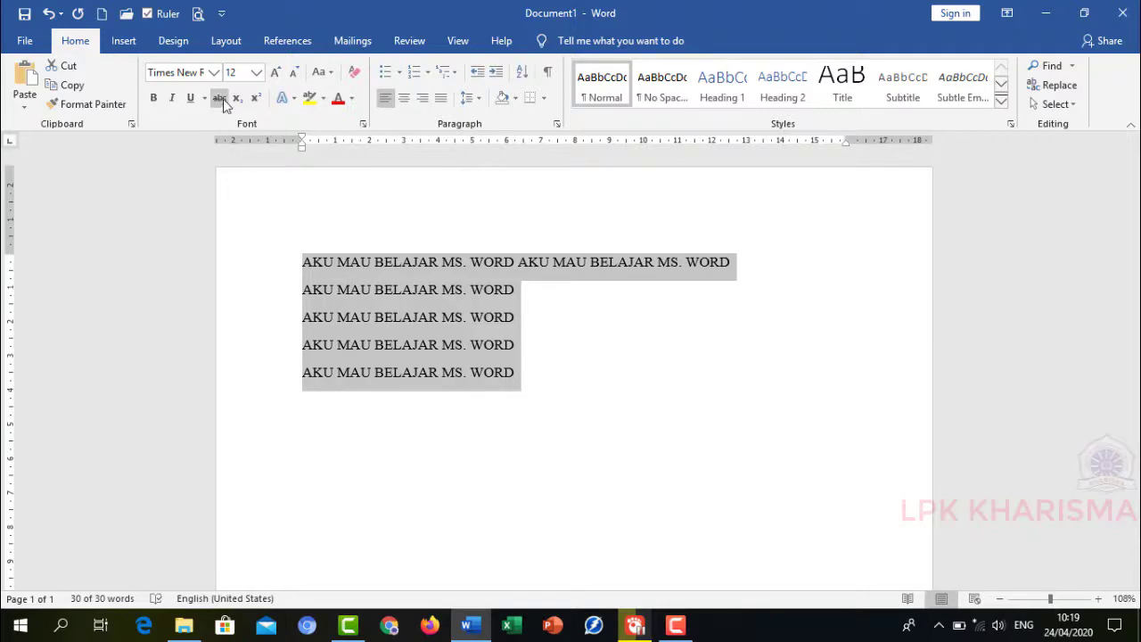
pyautogui.click(220, 100)
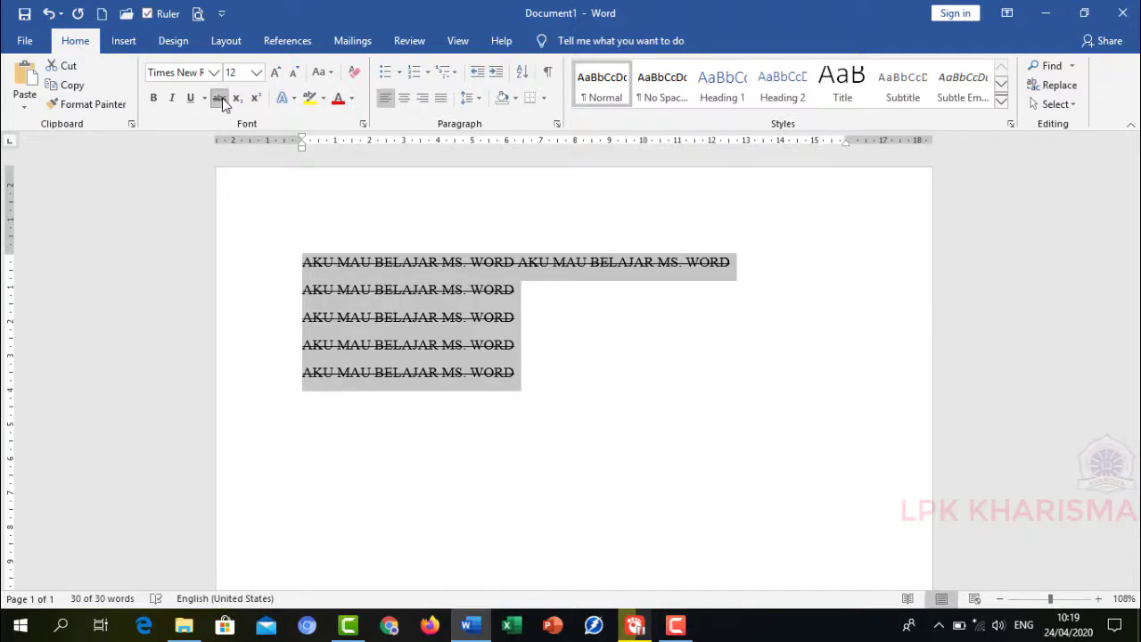
pyautogui.click(221, 100)
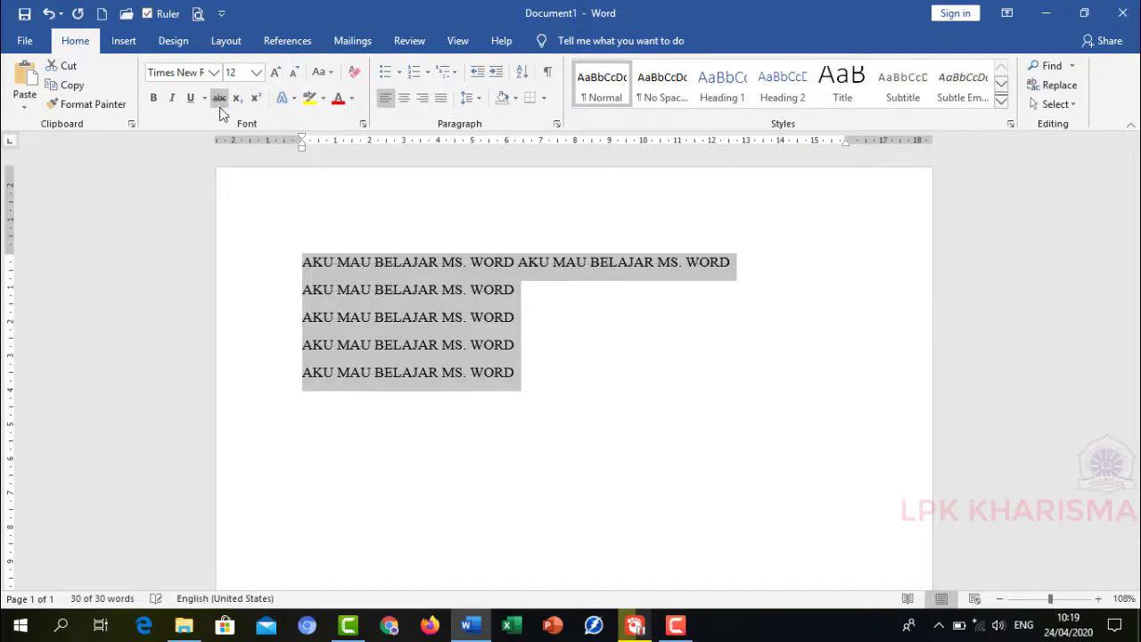
# - Browse the font colour palette for the selected text without applying a colour
pyautogui.click(352, 103)
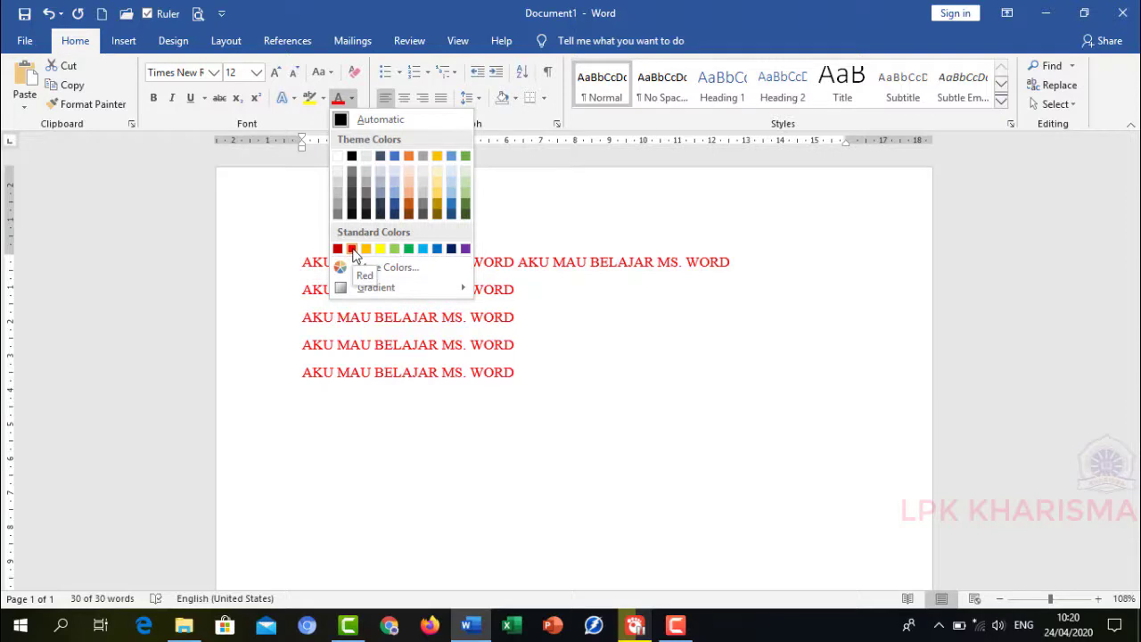
pyautogui.click(263, 205)
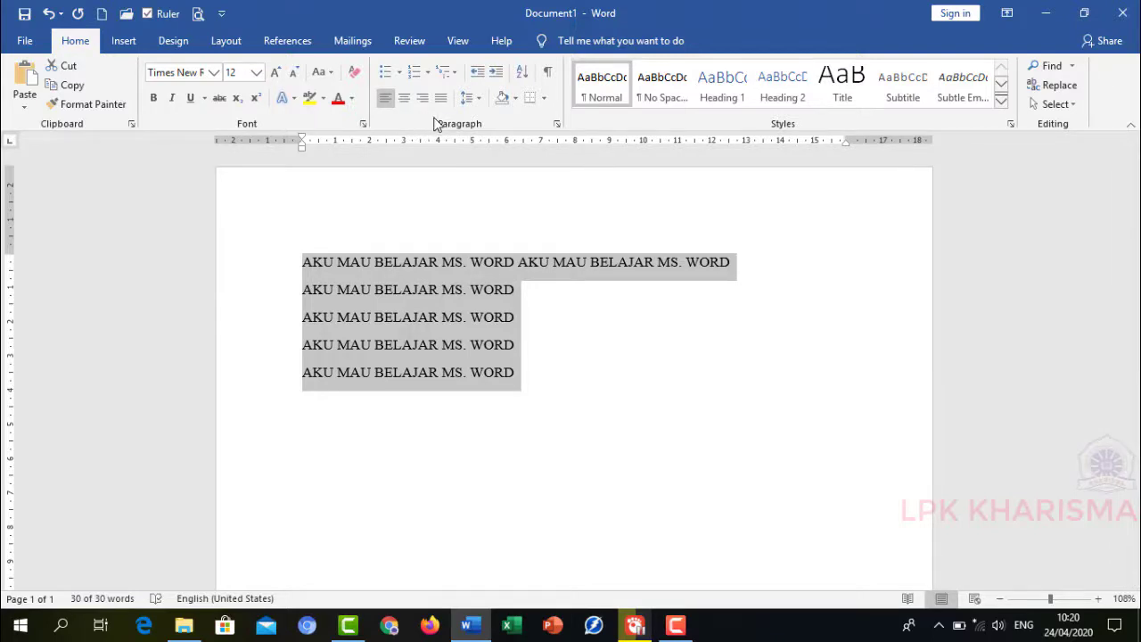
# - Apply a bulleted list, switch it to a numbered list, then undo both list changes
pyautogui.click(386, 73)
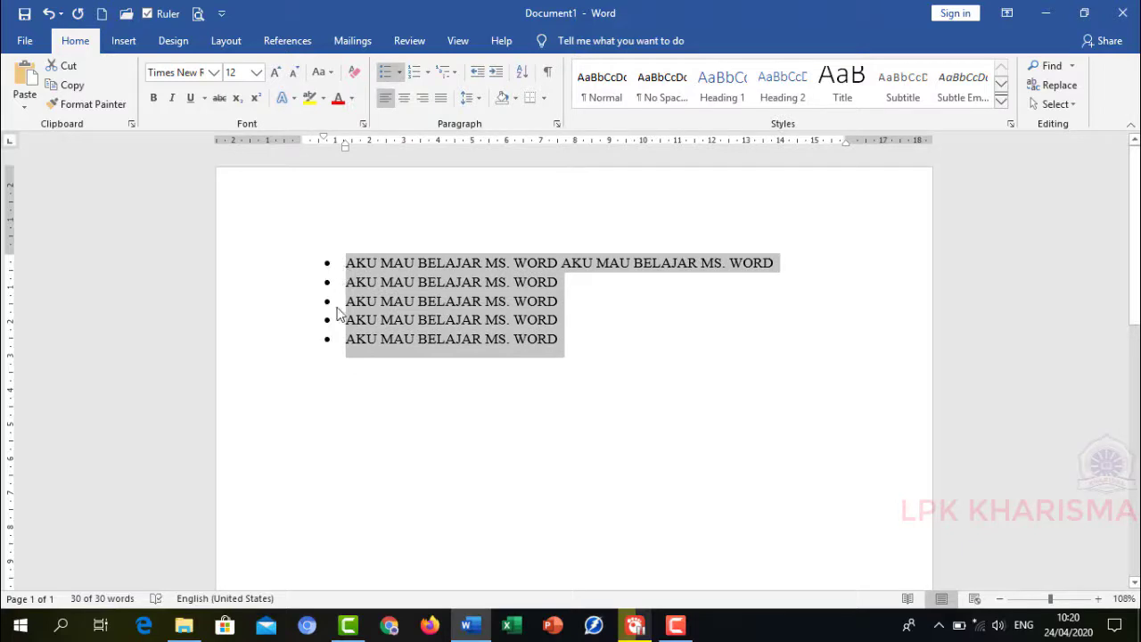
pyautogui.click(414, 77)
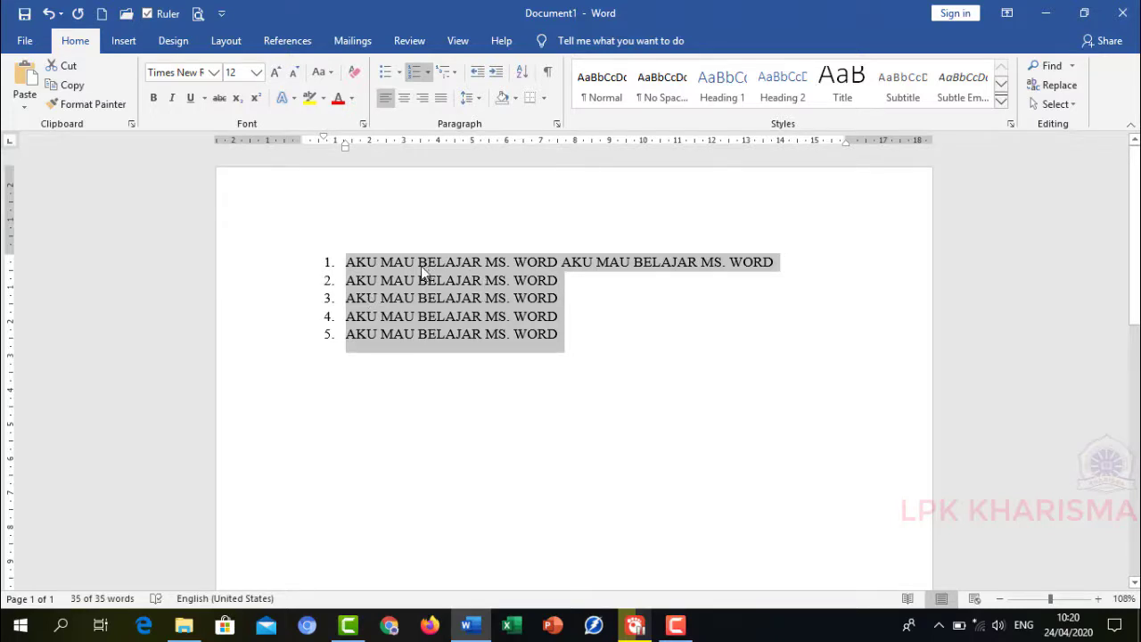
pyautogui.click(52, 19)
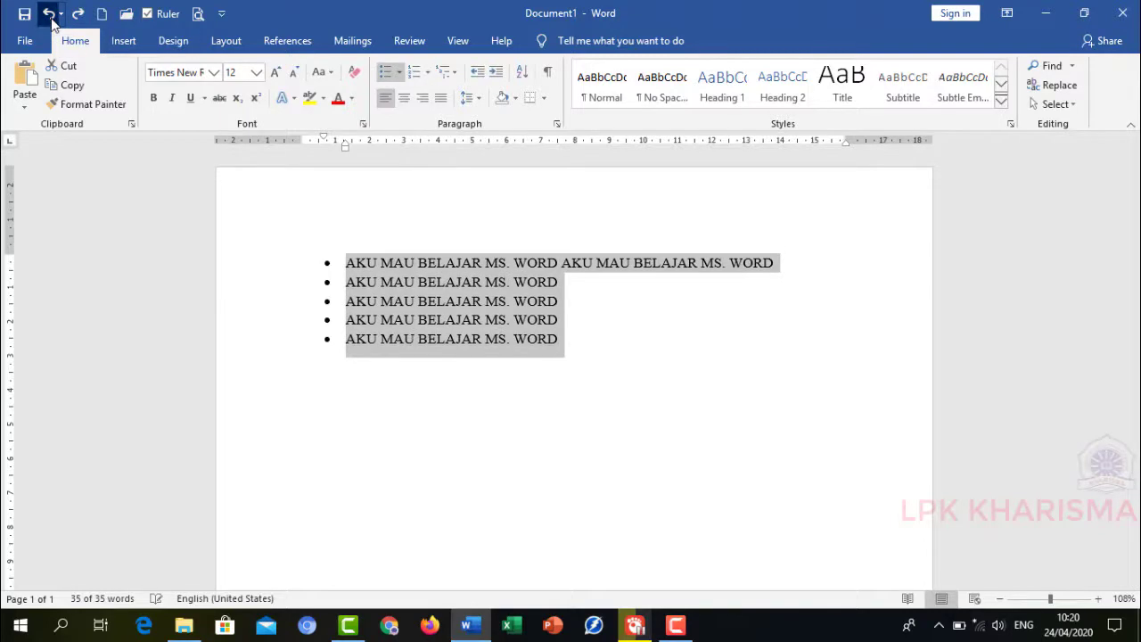
pyautogui.click(50, 15)
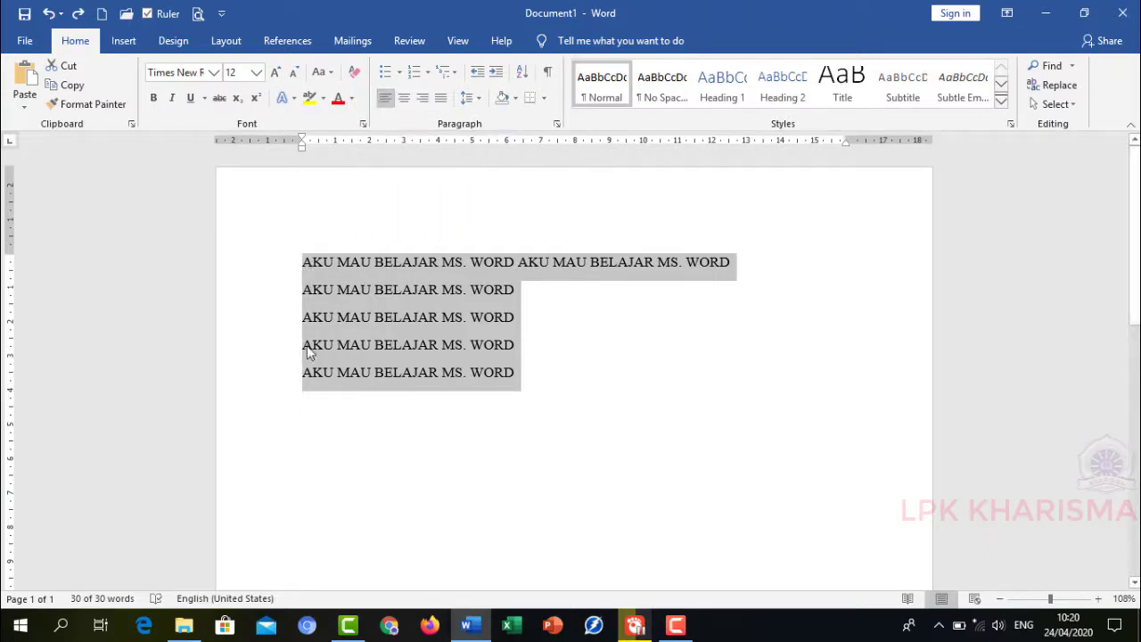
# - Try centre and right alignment on the selected lines, finishing with justified alignment
pyautogui.click(406, 100)
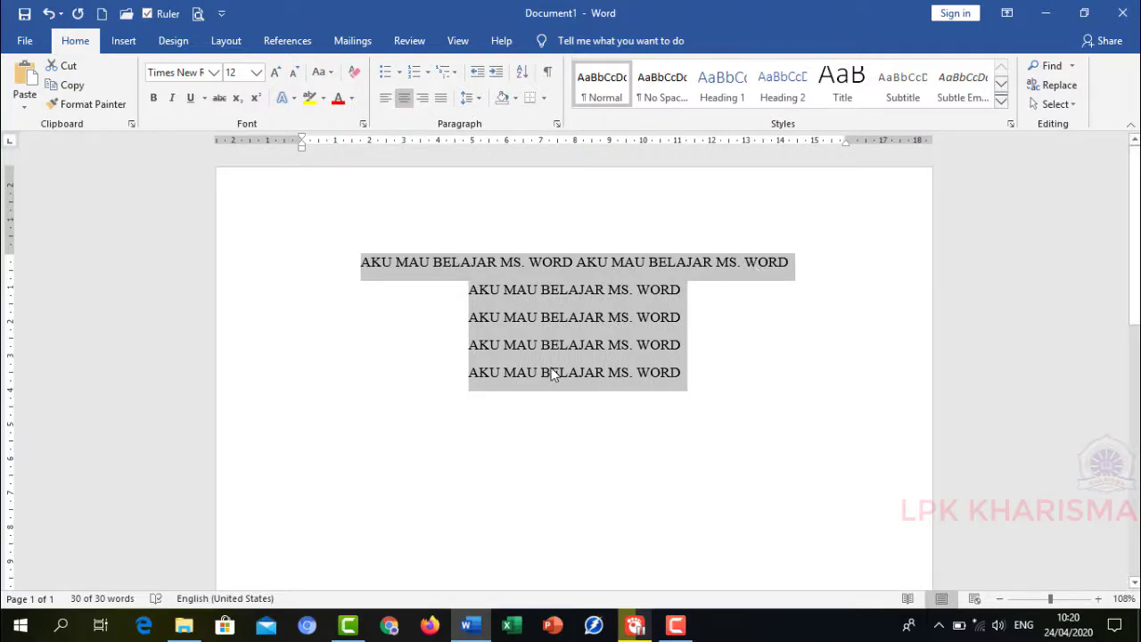
pyautogui.click(423, 98)
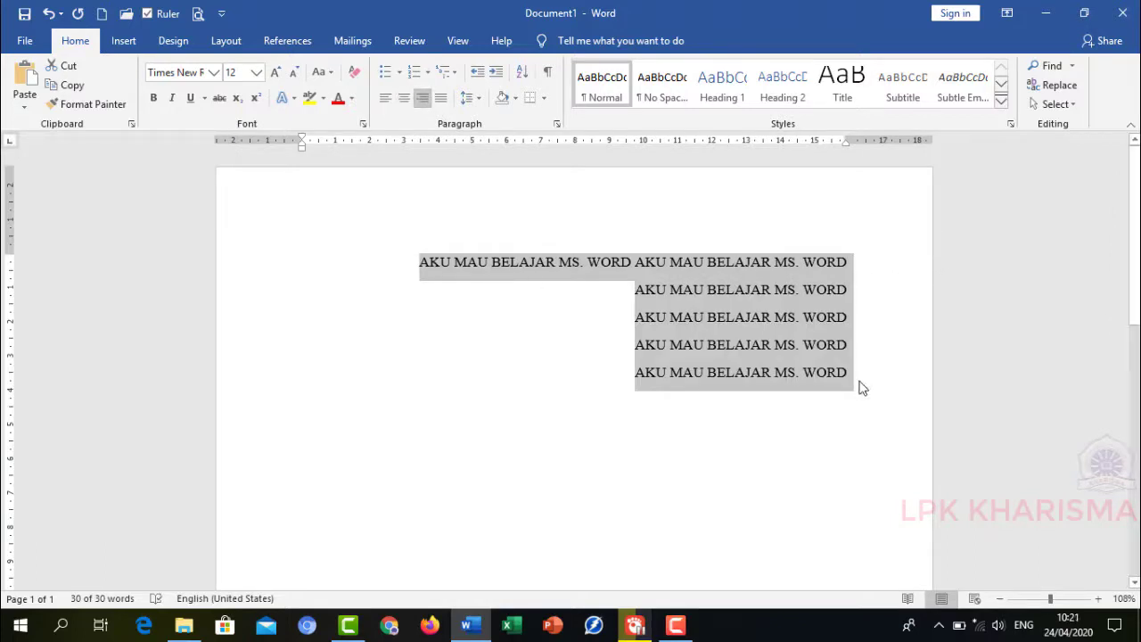
pyautogui.click(442, 102)
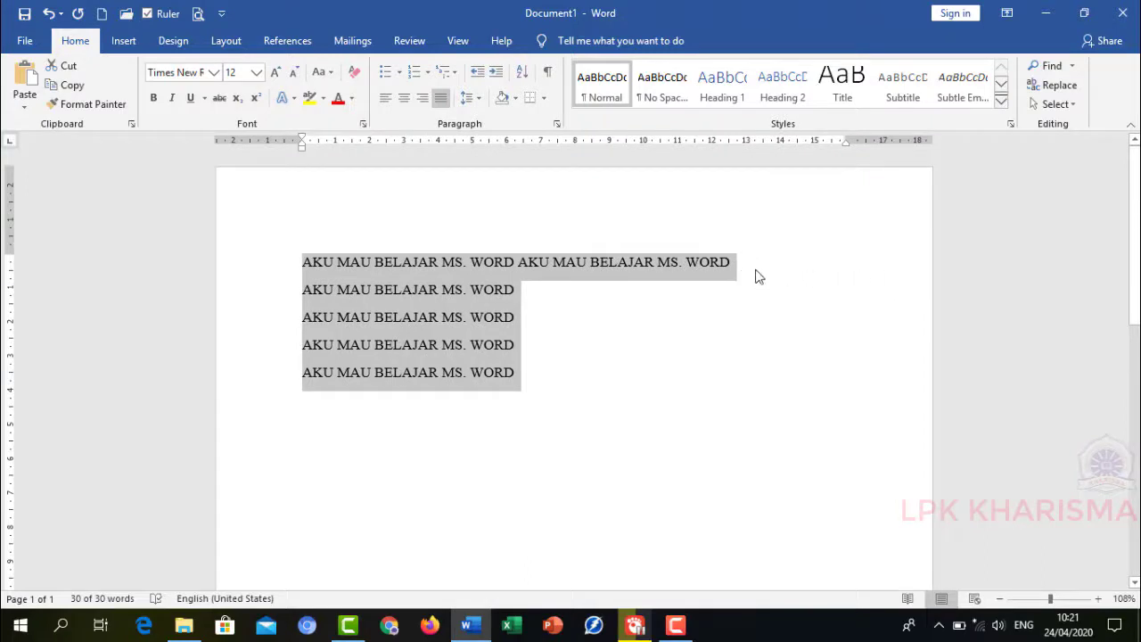
# - Merge the second, third and fourth lines into the first paragraph, leaving the last line separate
pyautogui.click(304, 301)
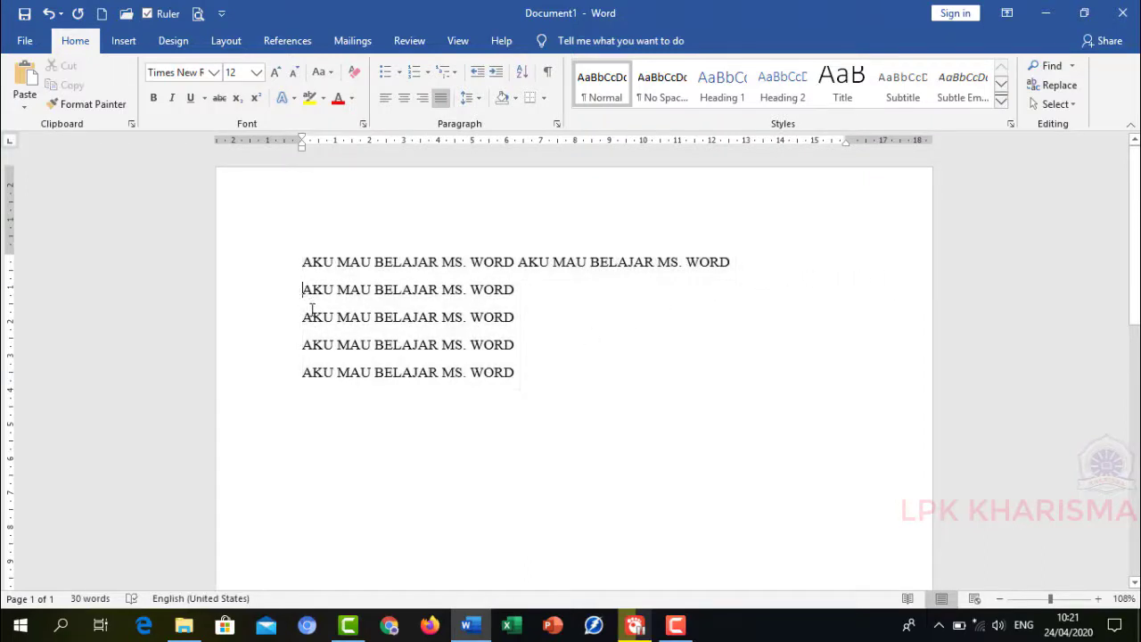
pyautogui.press('BackSpace')
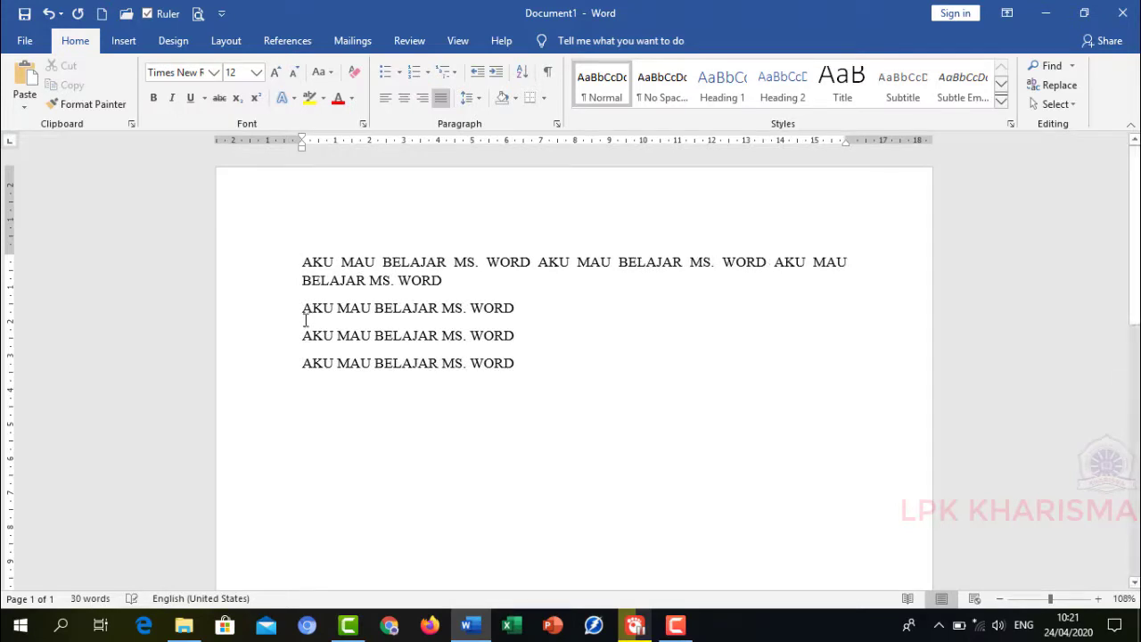
pyautogui.press('BackSpace')
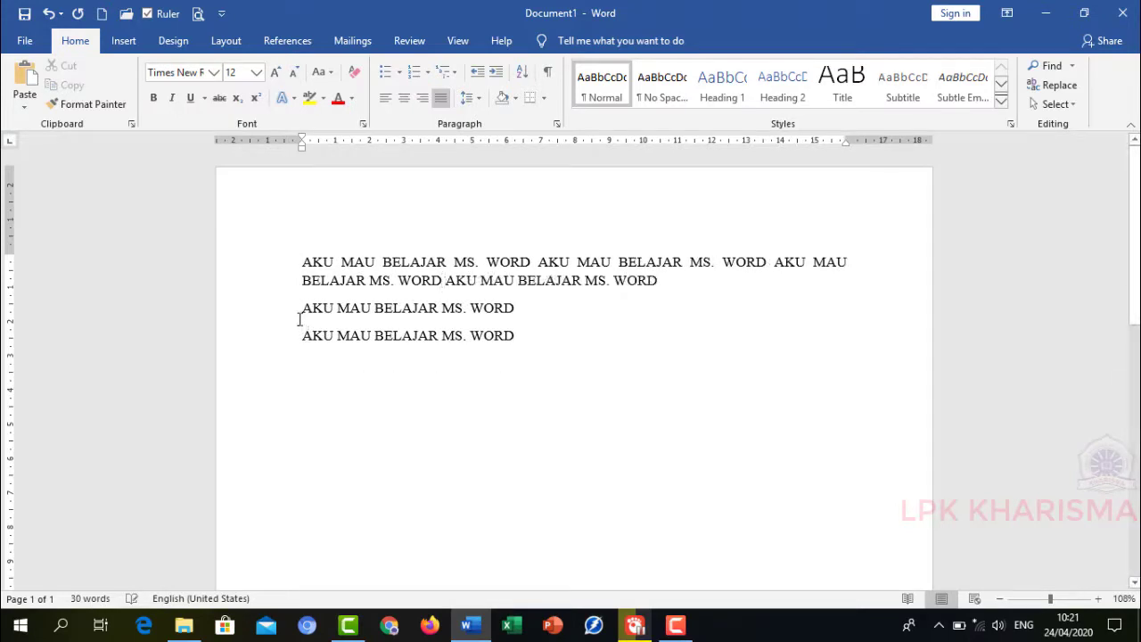
pyautogui.click(301, 313)
pyautogui.press('BackSpace')
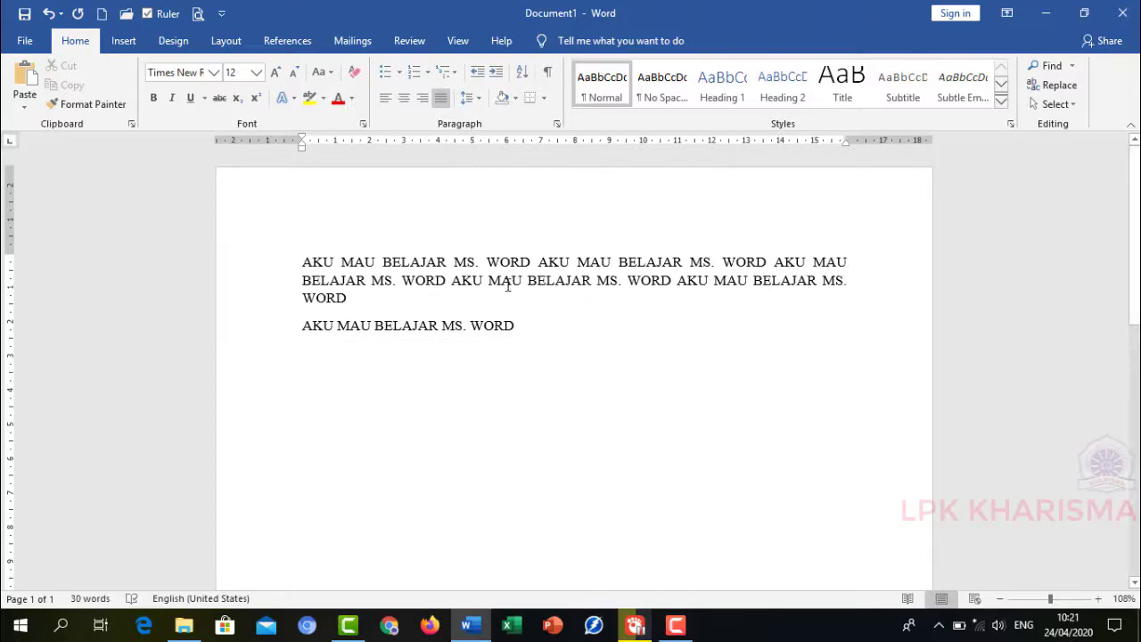
# - Select both paragraphs and set their line spacing to 1,0
pyautogui.click(477, 100)
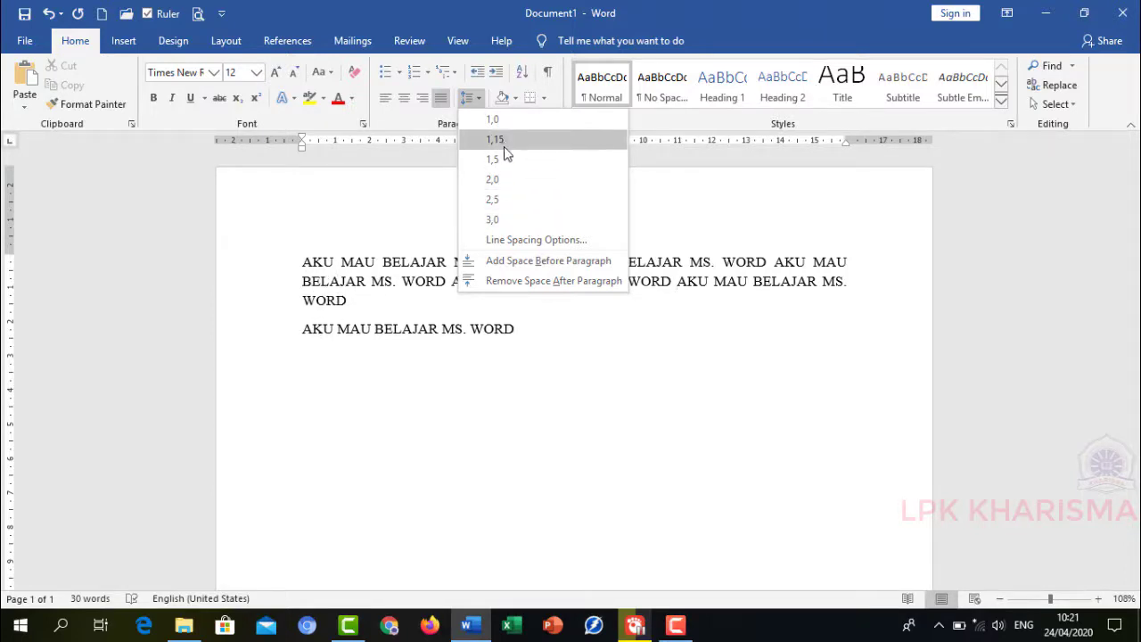
pyautogui.click(247, 280)
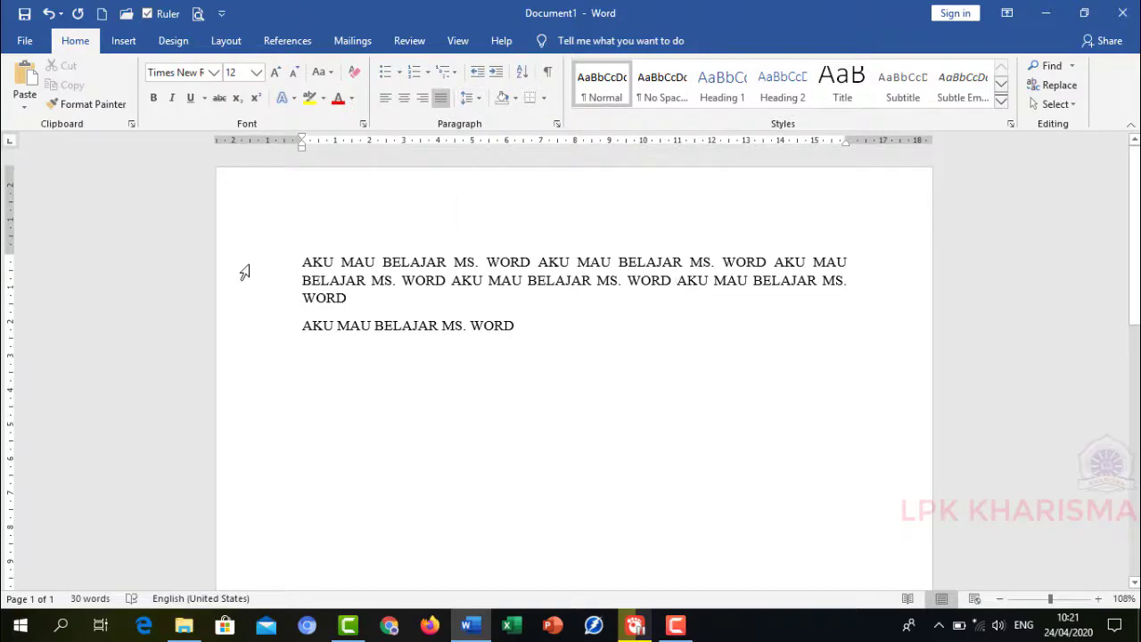
pyautogui.moveTo(244, 272); pyautogui.dragTo(241, 333)
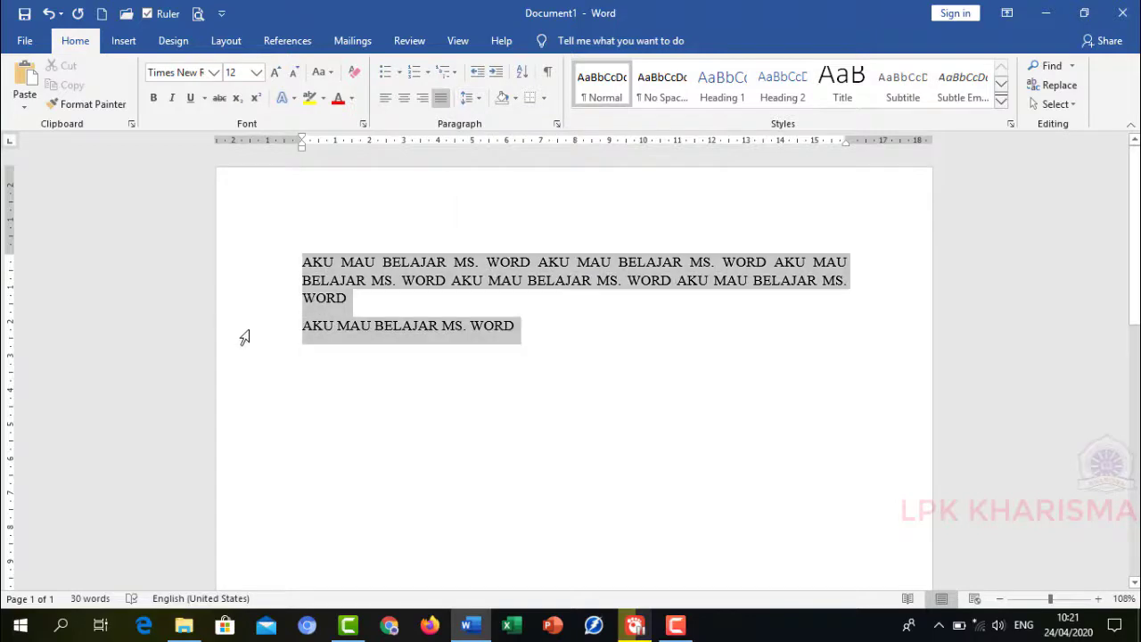
pyautogui.click(466, 99)
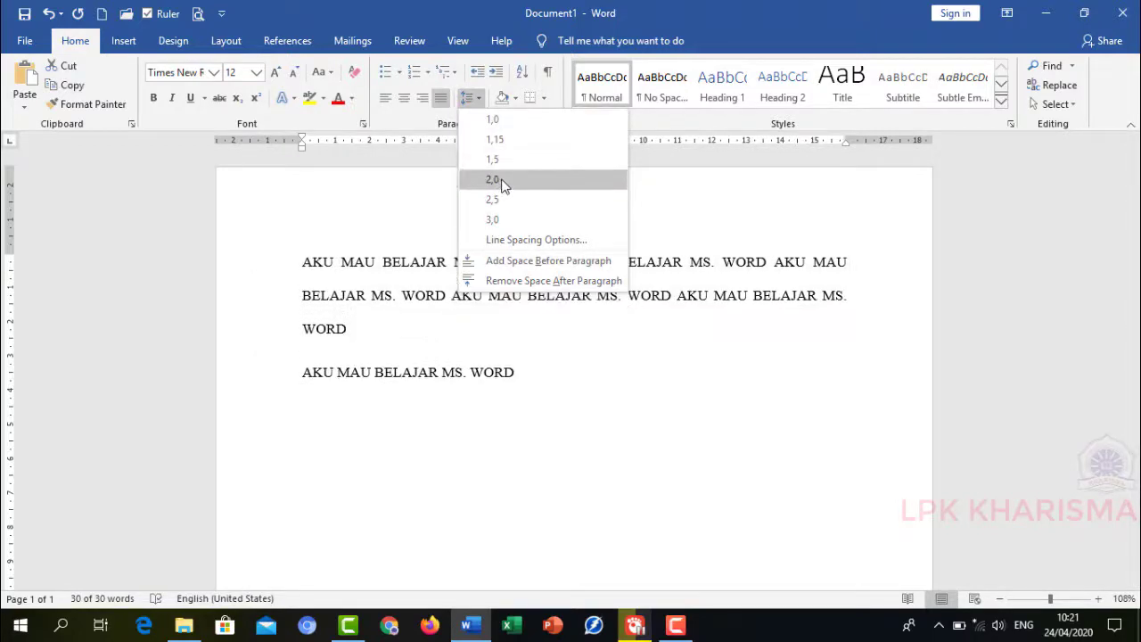
pyautogui.click(503, 122)
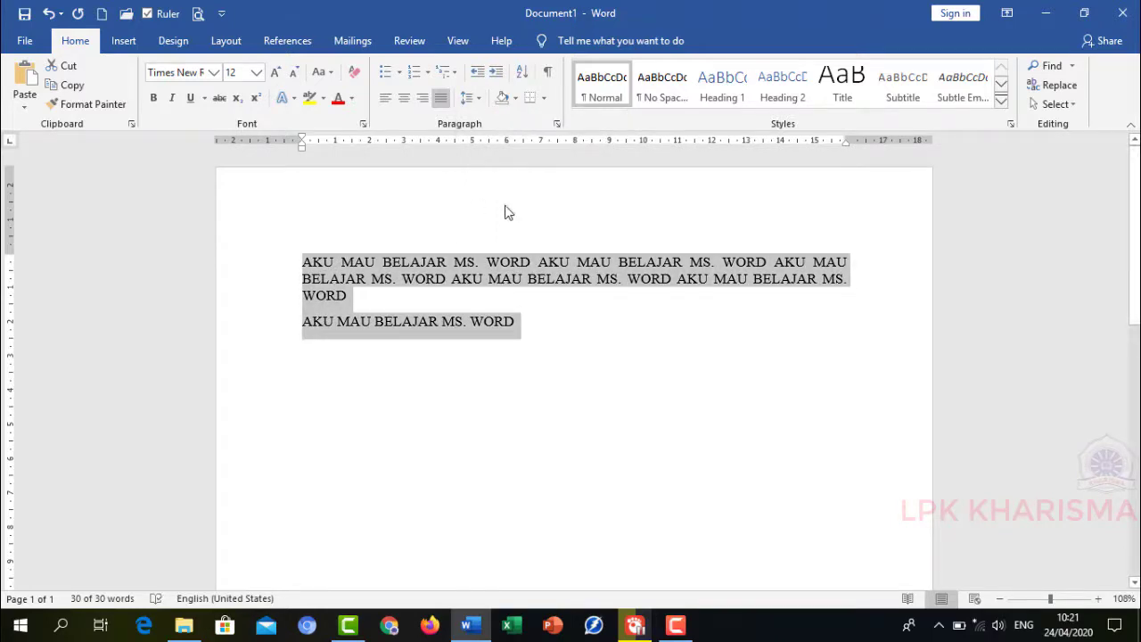
# - Apply the No Spacing, Heading 2 and Heading 3 styles to both paragraphs, finishing with the Normal style
pyautogui.click(1025, 513)
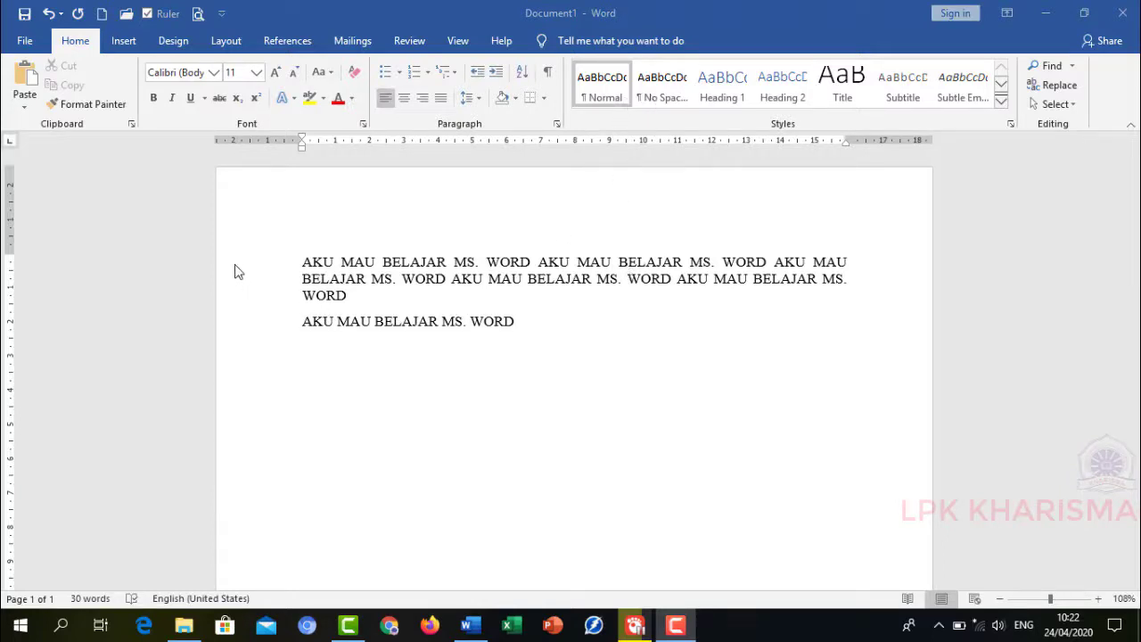
pyautogui.moveTo(217, 262); pyautogui.dragTo(223, 330)
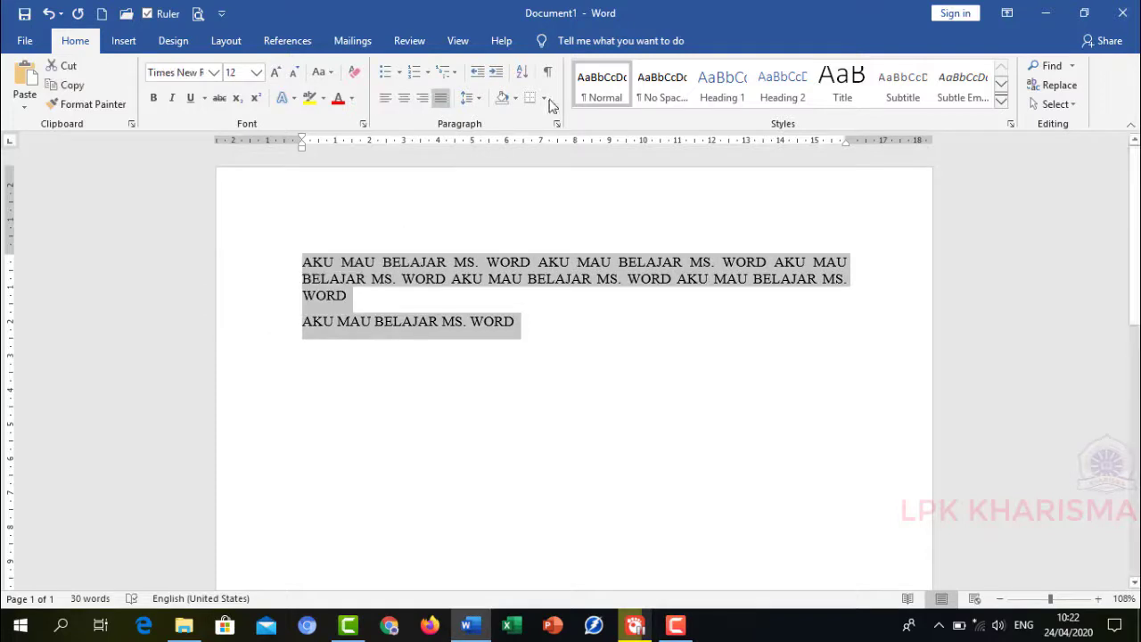
pyautogui.click(660, 90)
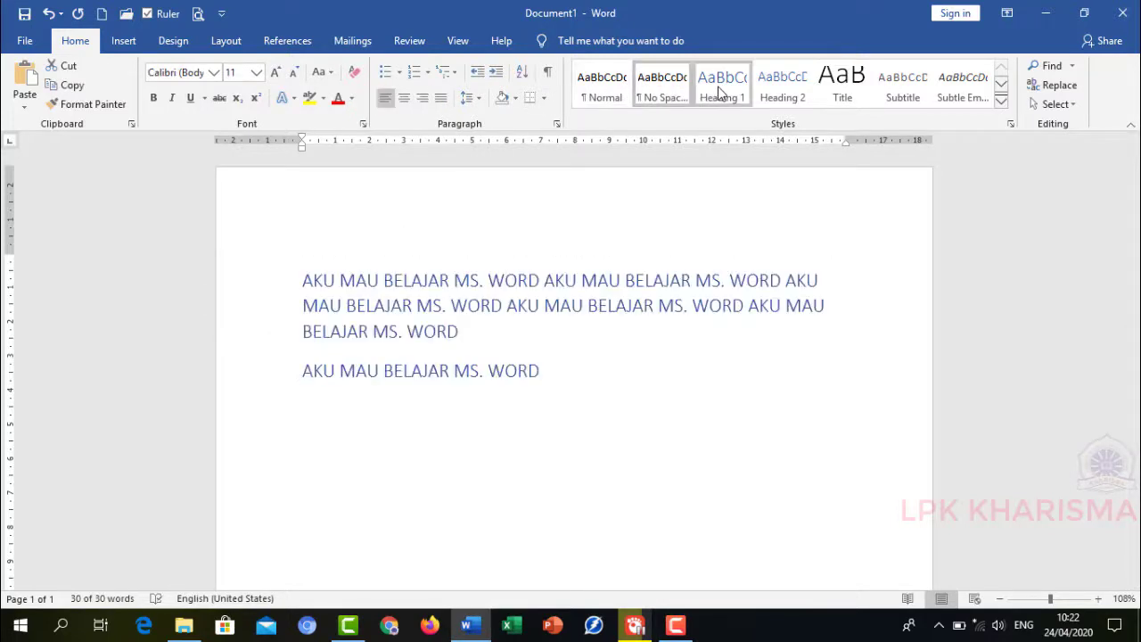
pyautogui.click(777, 85)
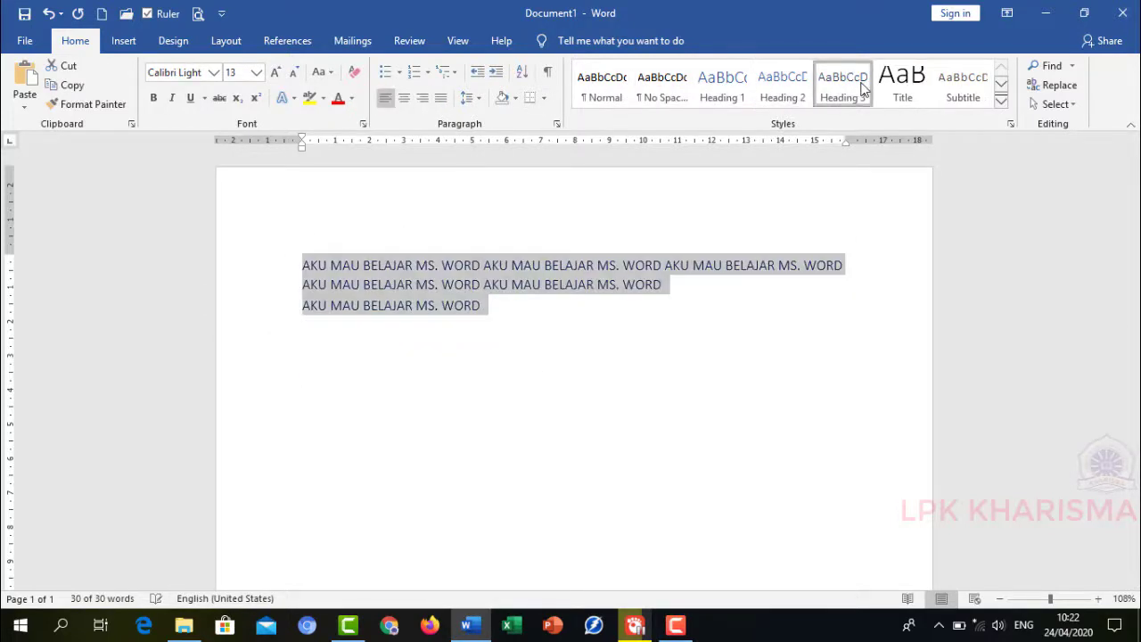
pyautogui.click(861, 87)
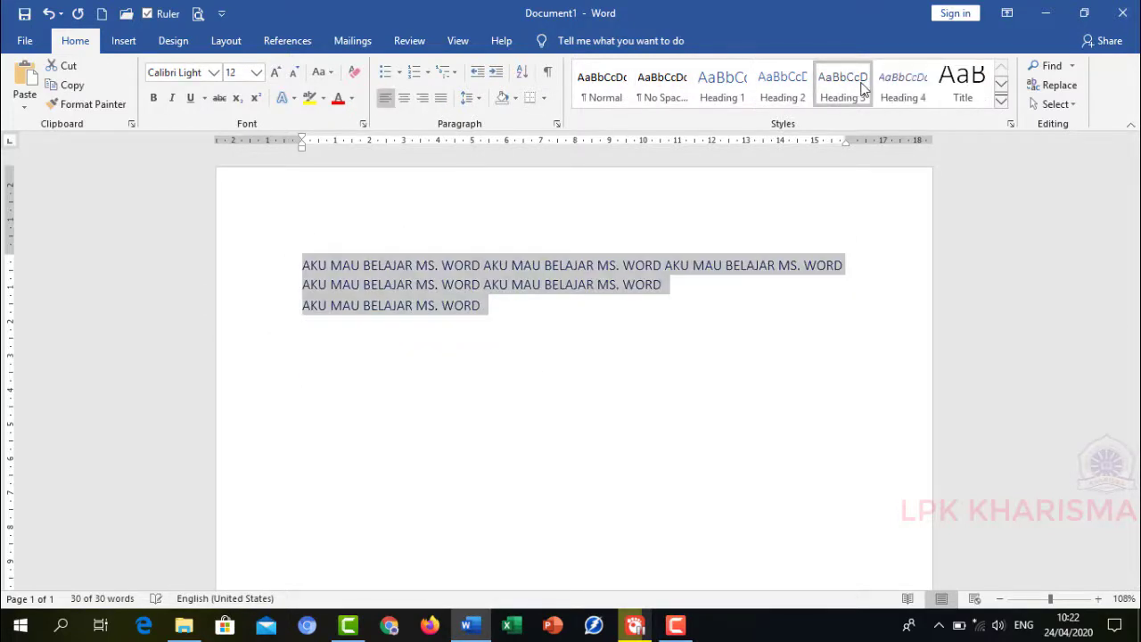
pyautogui.click(604, 91)
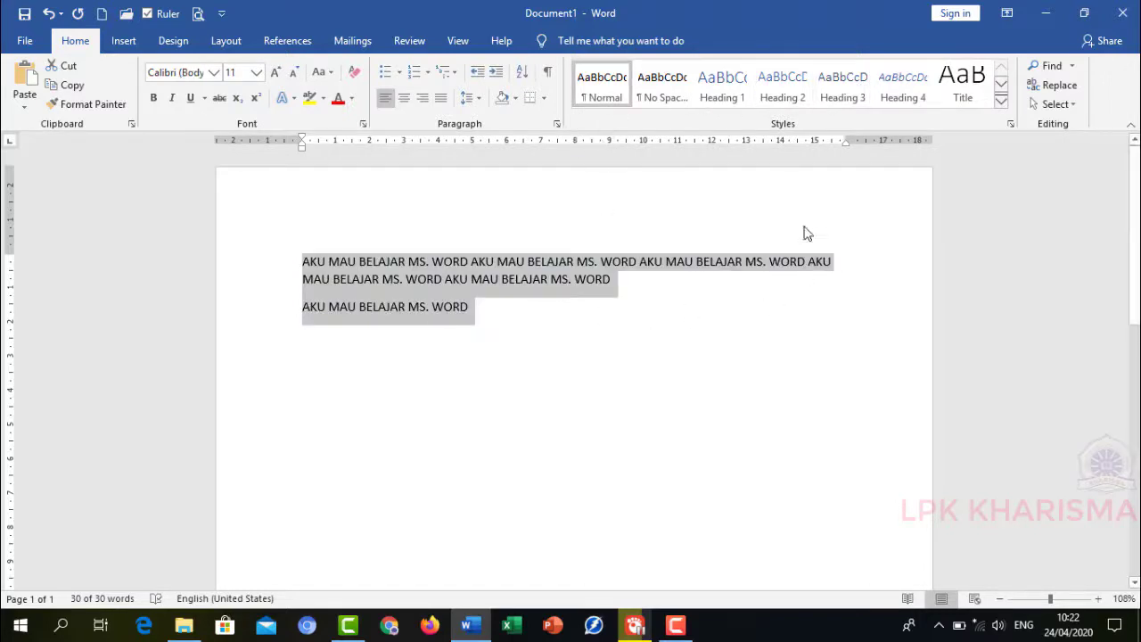
# - Open the built-in cover page gallery and close it without inserting one
pyautogui.click(123, 41)
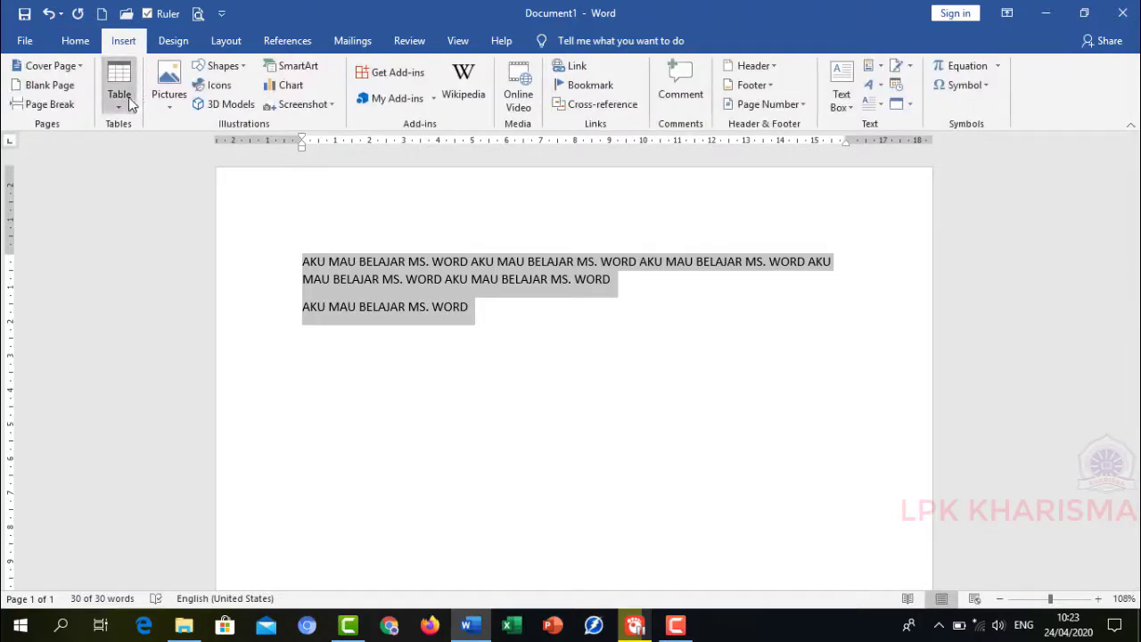
pyautogui.click(56, 66)
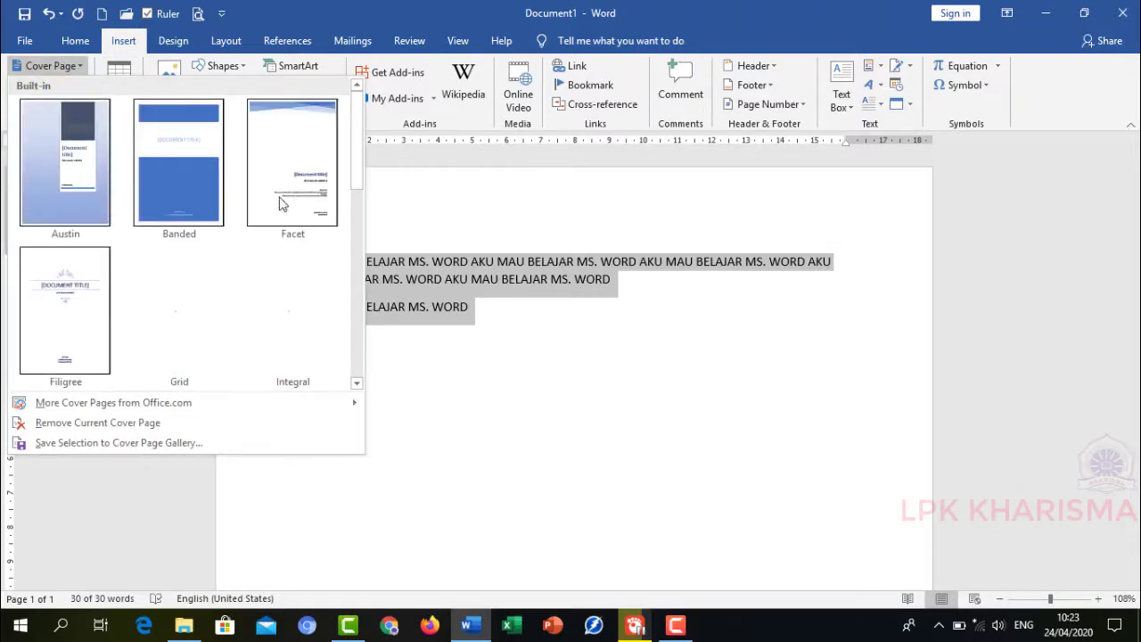
pyautogui.click(401, 208)
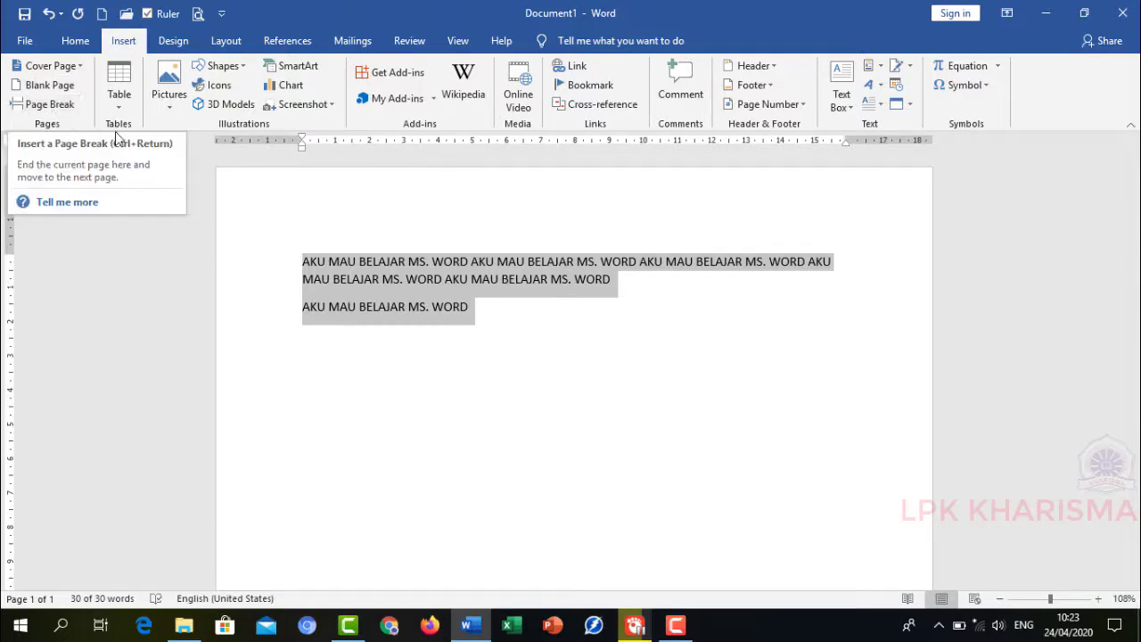
# - Insert the picture Wall kharisma.jpg from the BACKGROUND KHARISMA folder on the empty line below the text
pyautogui.click(346, 326)
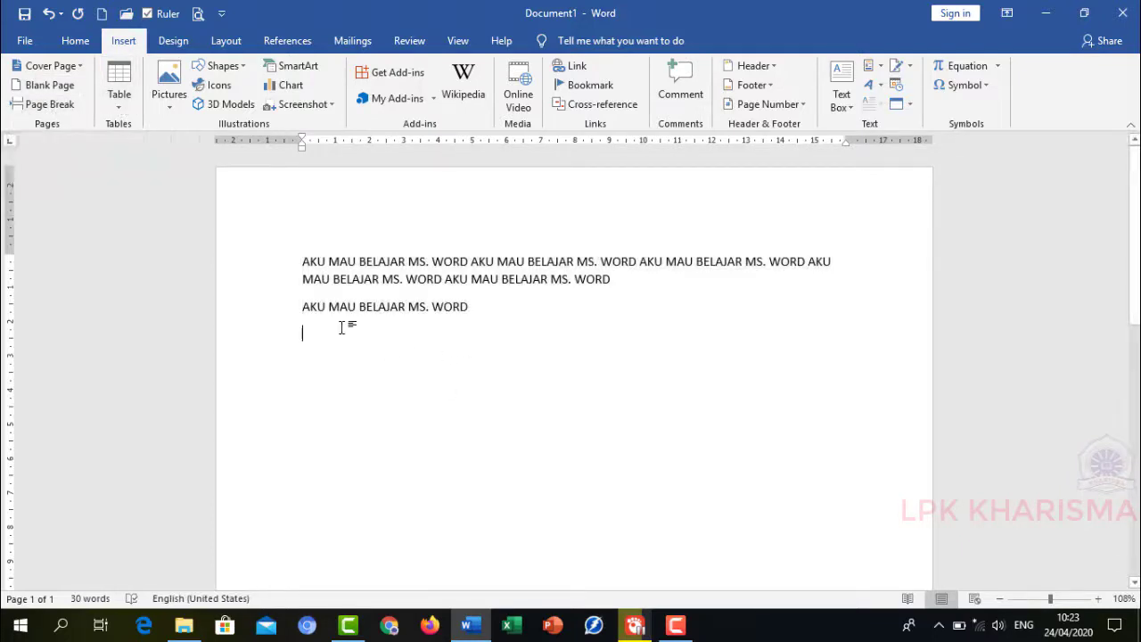
pyautogui.click(125, 108)
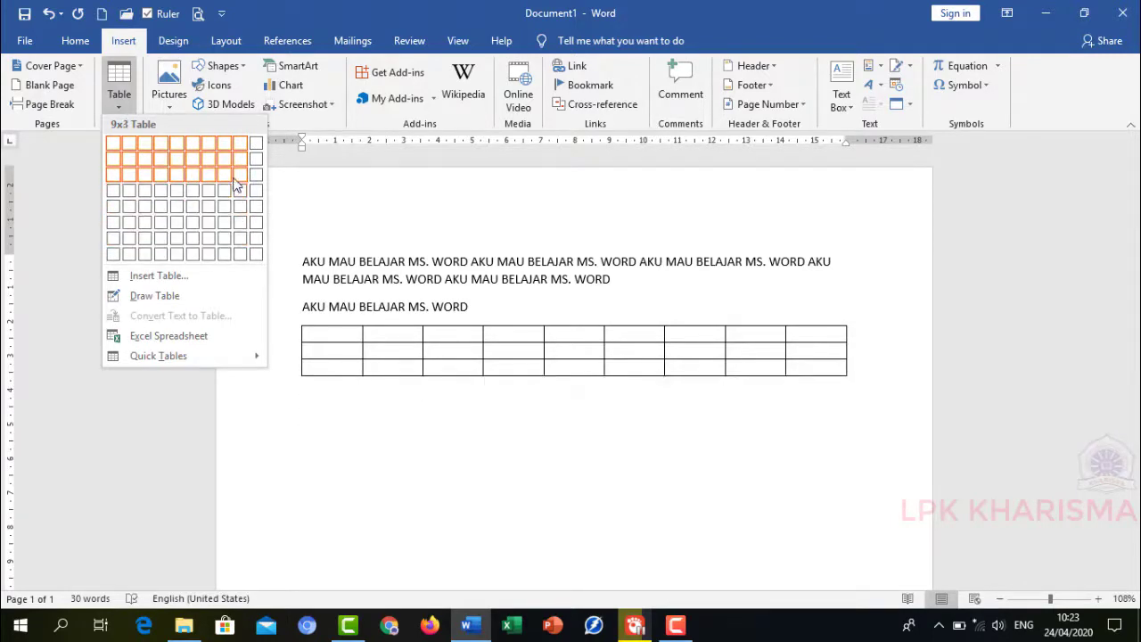
pyautogui.click(172, 101)
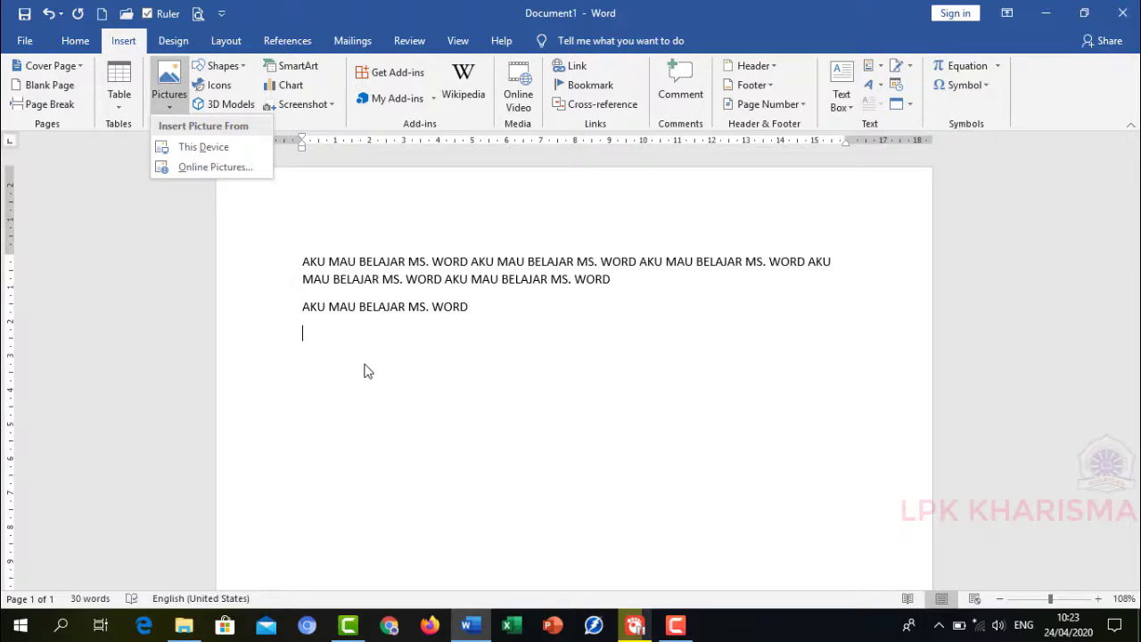
pyautogui.click(199, 147)
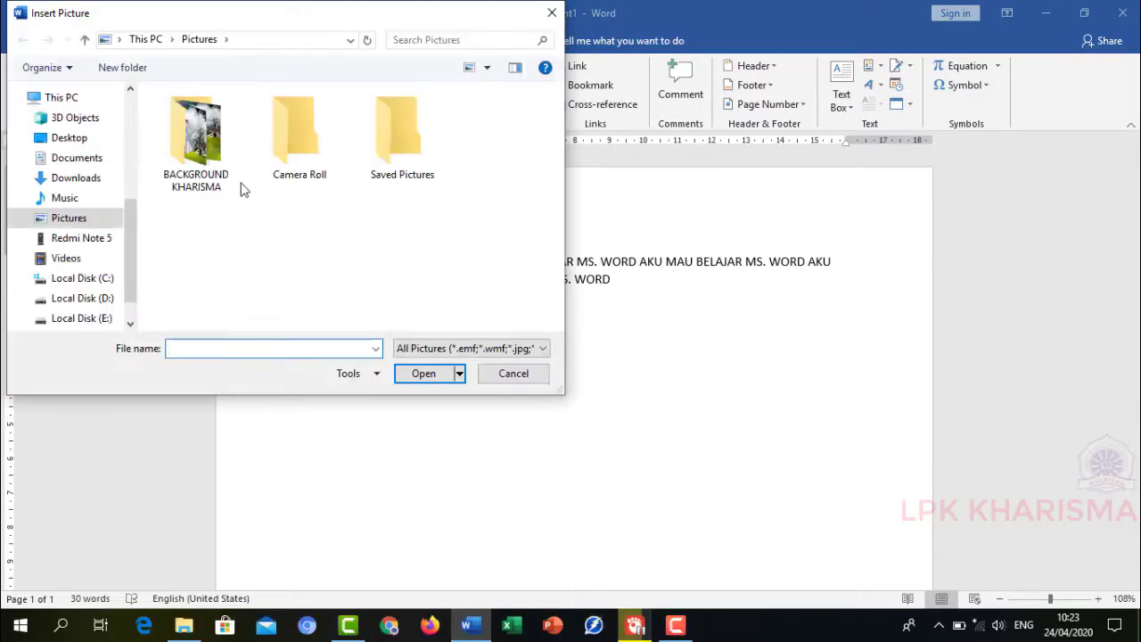
pyautogui.doubleClick(228, 176)
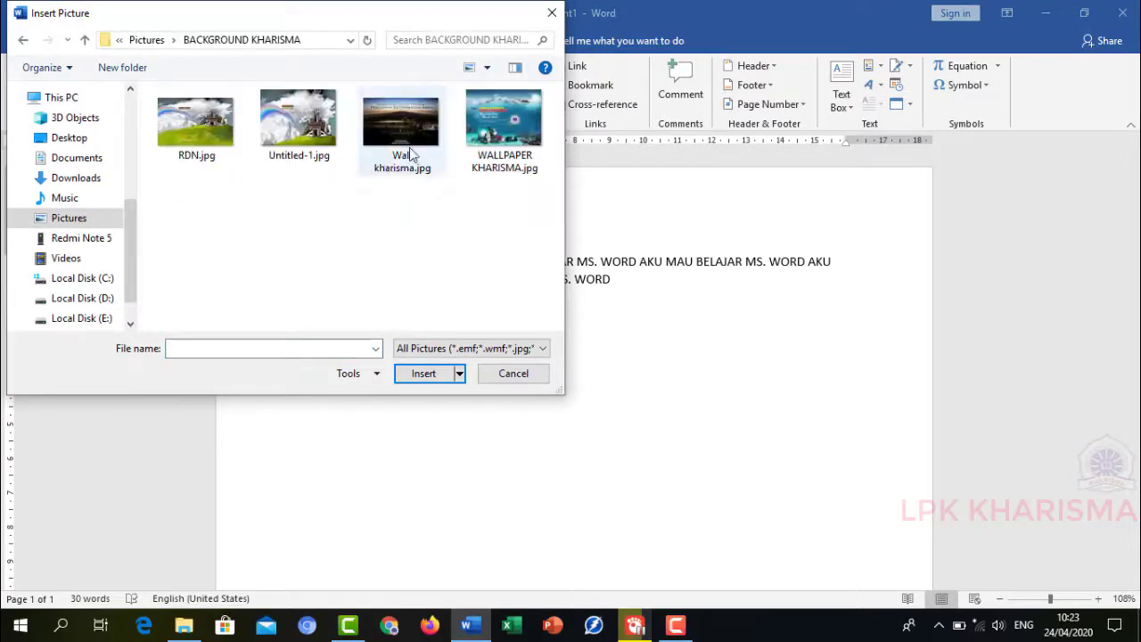
pyautogui.click(408, 174)
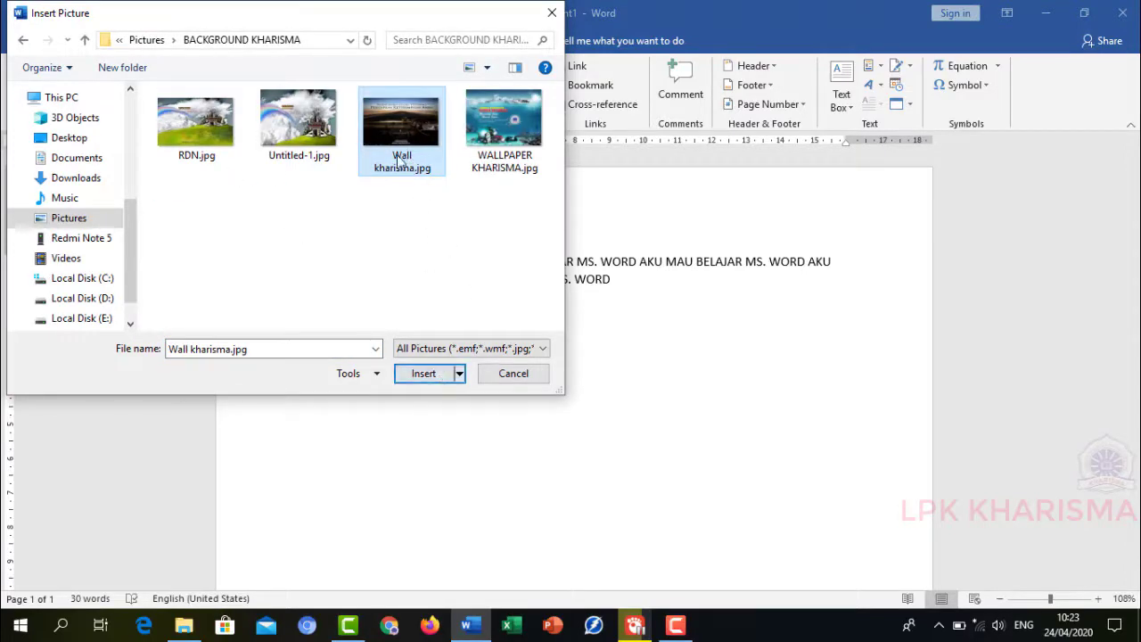
pyautogui.click(425, 373)
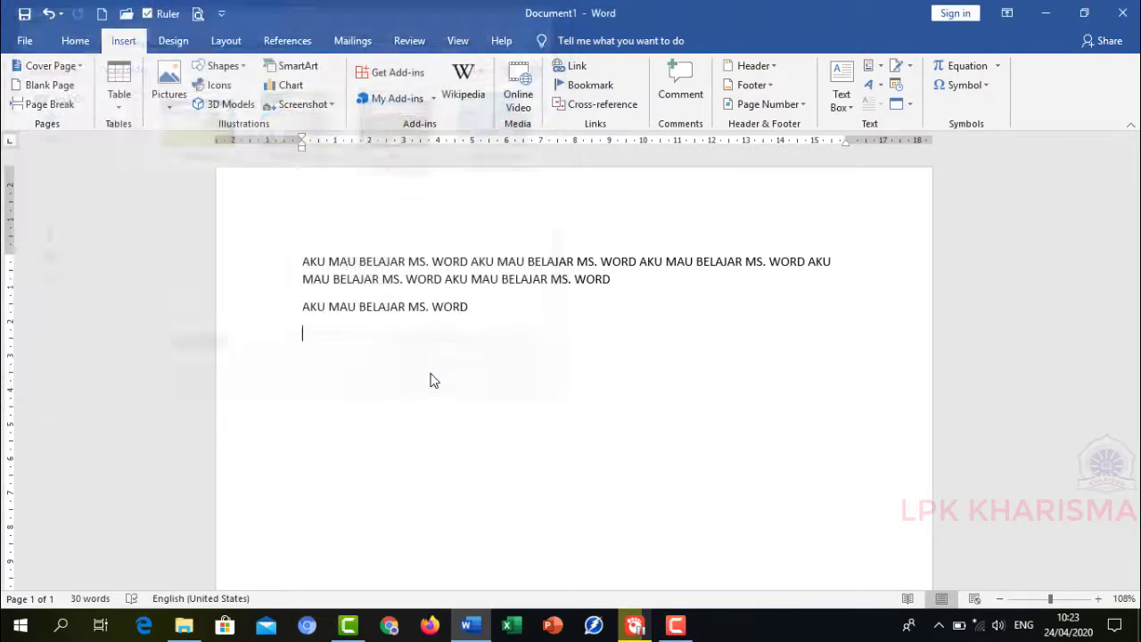
pyautogui.scroll(-3, 750, 370)
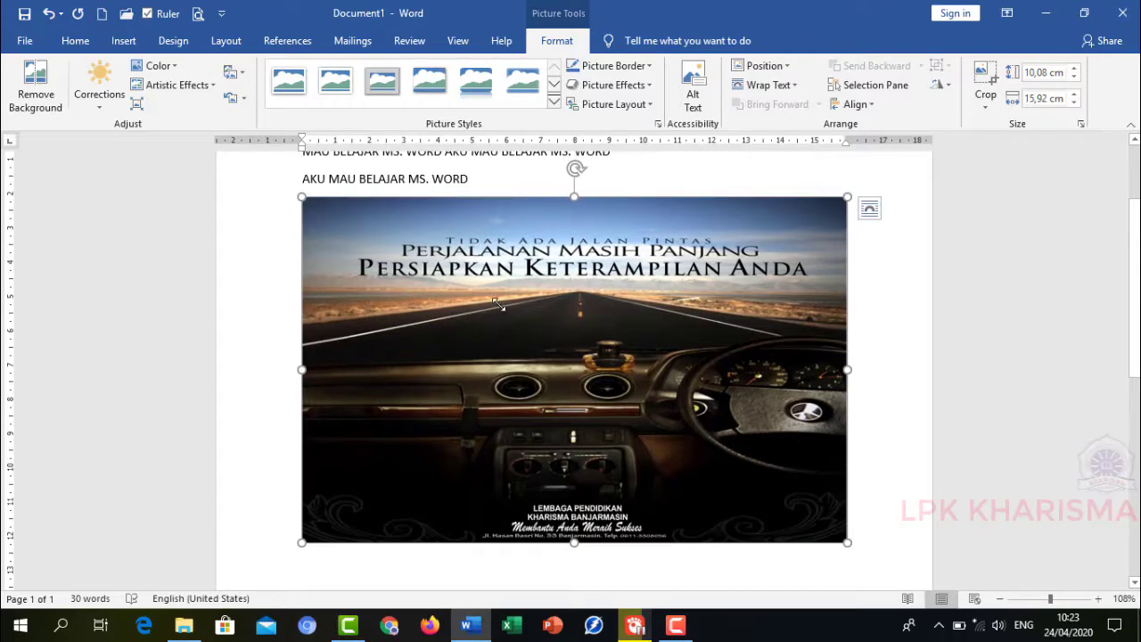
# - Resize the inserted picture down to about 5.2 cm wide by 3.3 cm high
pyautogui.moveTo(497, 304)
pyautogui.mouseDown()
pyautogui.moveTo(499, 320)
pyautogui.moveTo(481, 310)
pyautogui.mouseUp()
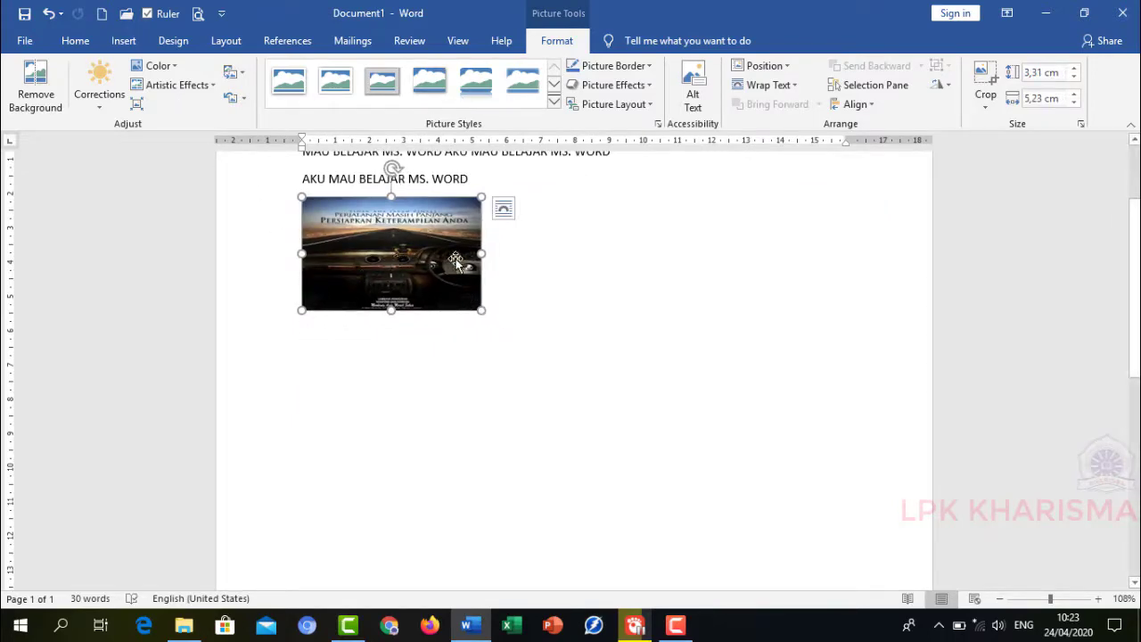
pyautogui.click(544, 178)
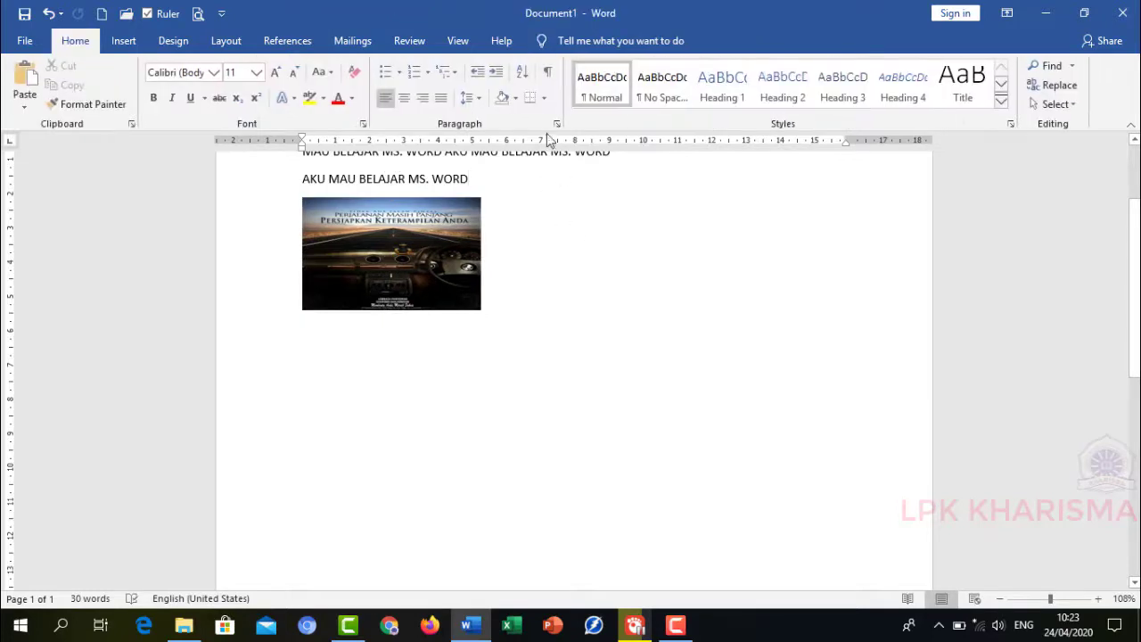
pyautogui.click(426, 253)
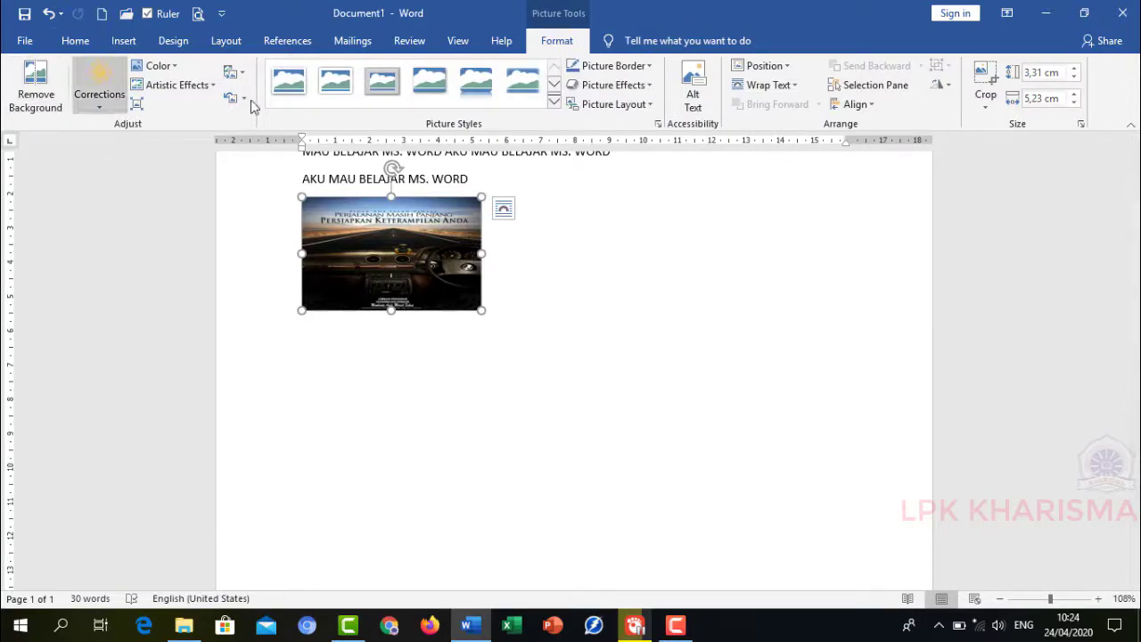
pyautogui.click(545, 300)
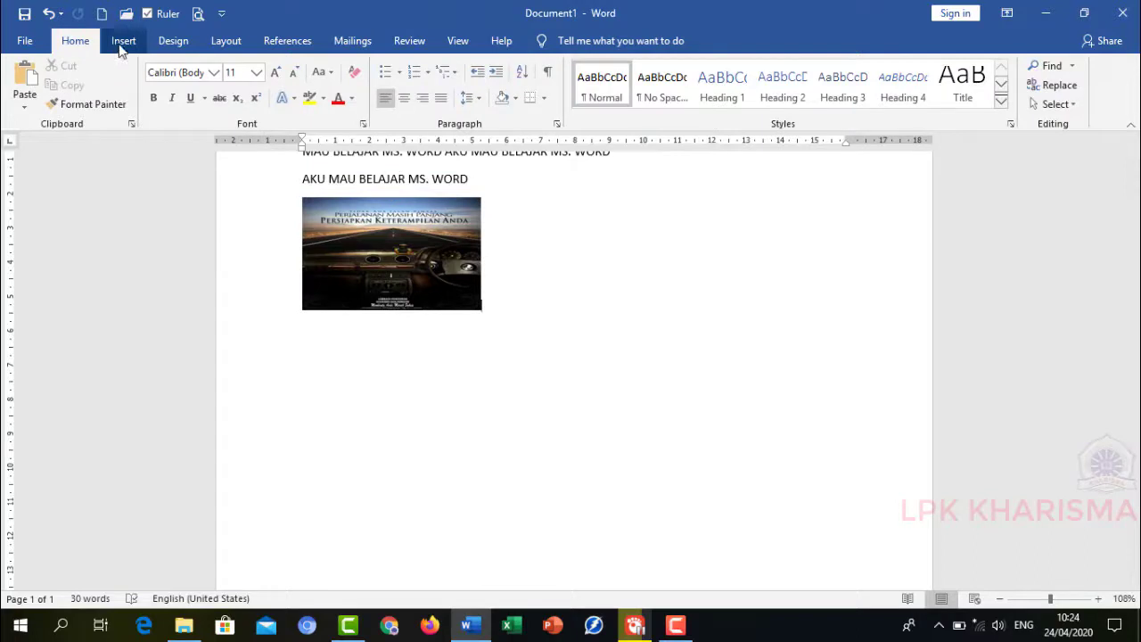
# - Draw a rectangle shape beside the picture, about 5.9 cm wide and 3.2 cm high
pyautogui.click(123, 44)
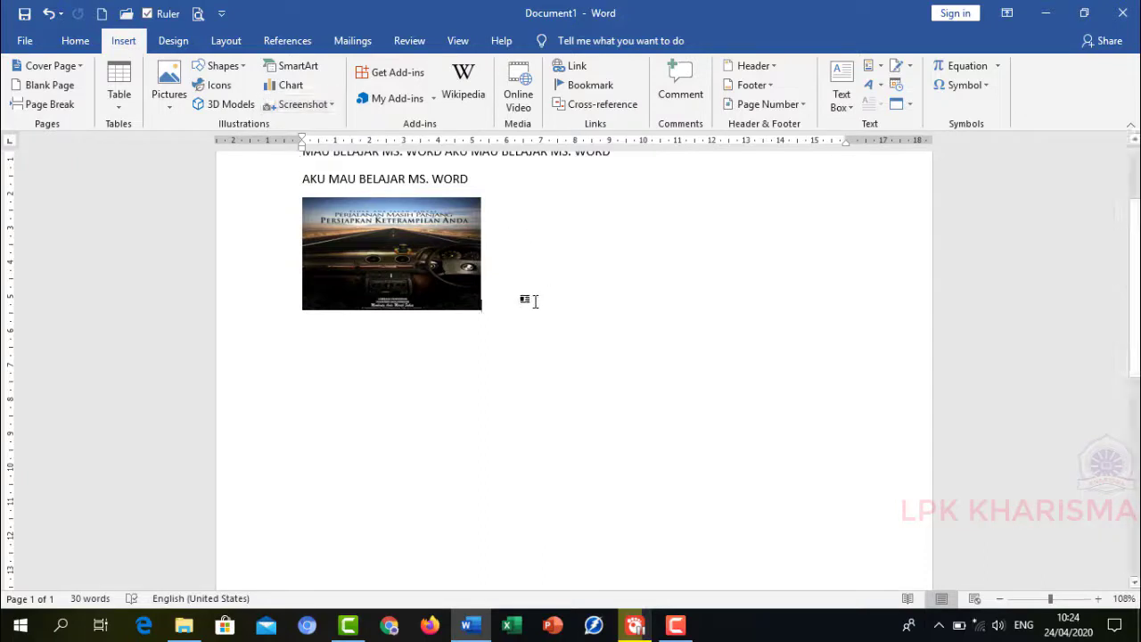
pyautogui.hotkey('ctrl', 'z')
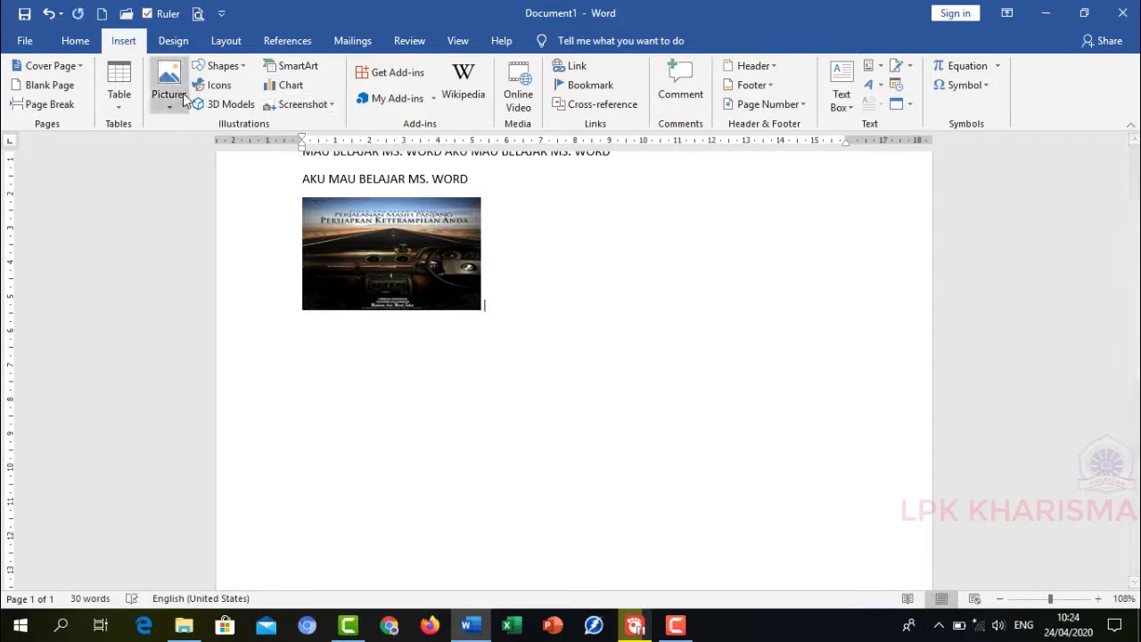
pyautogui.click(221, 68)
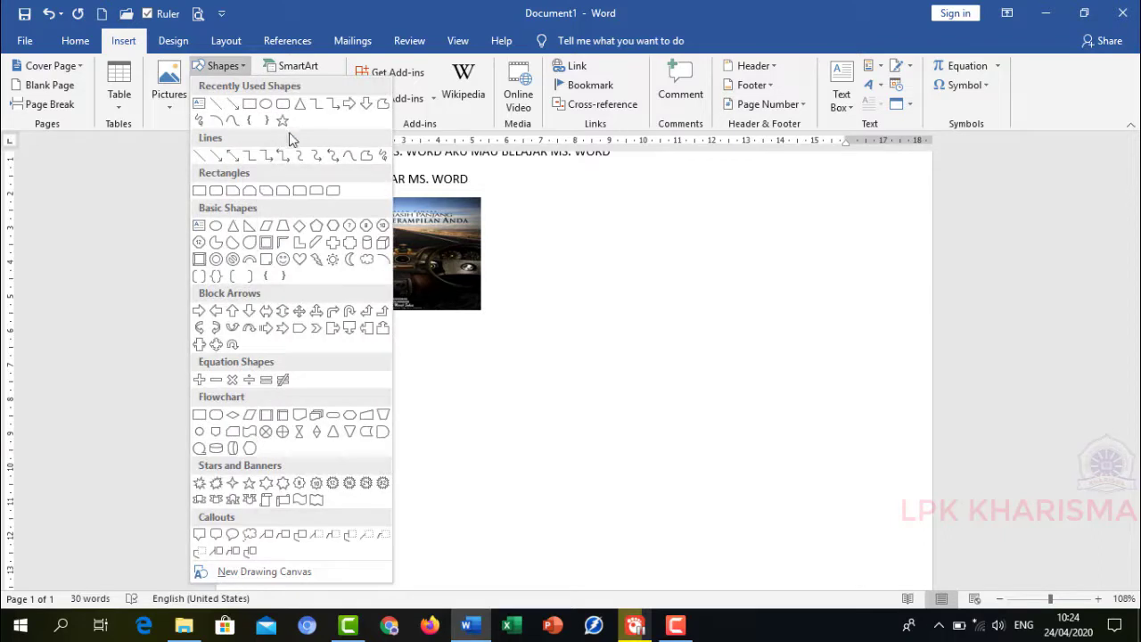
pyautogui.click(250, 106)
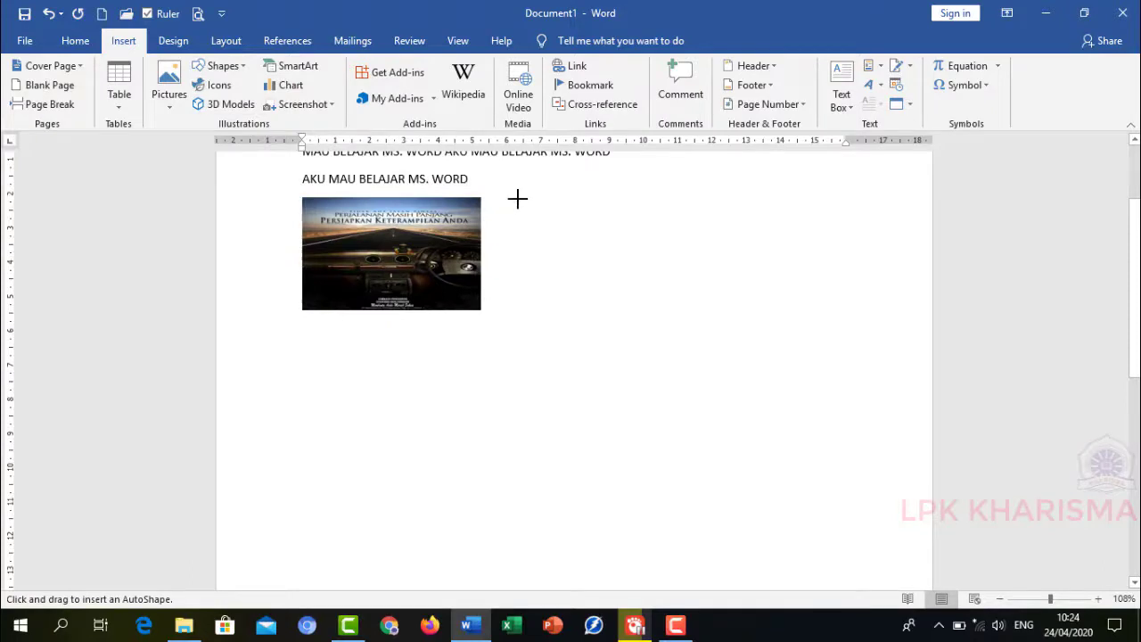
pyautogui.moveTo(511, 200); pyautogui.dragTo(714, 309)
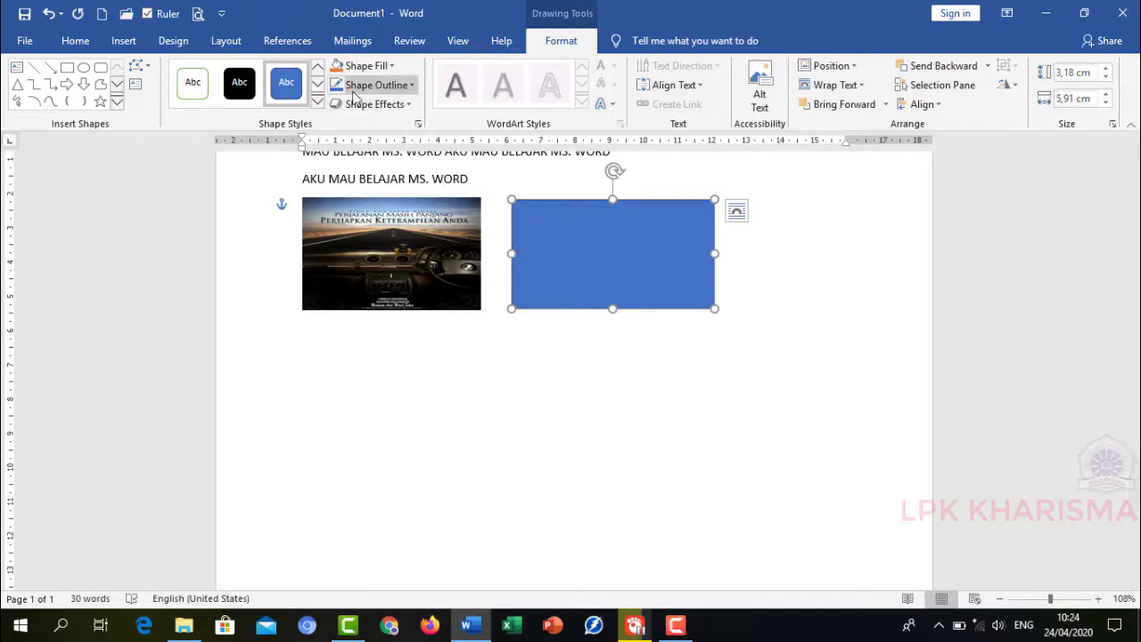
# - Apply a blue outline-only shape style to the rectangle and add the text AKU BELAJAR inside it
pyautogui.click(319, 103)
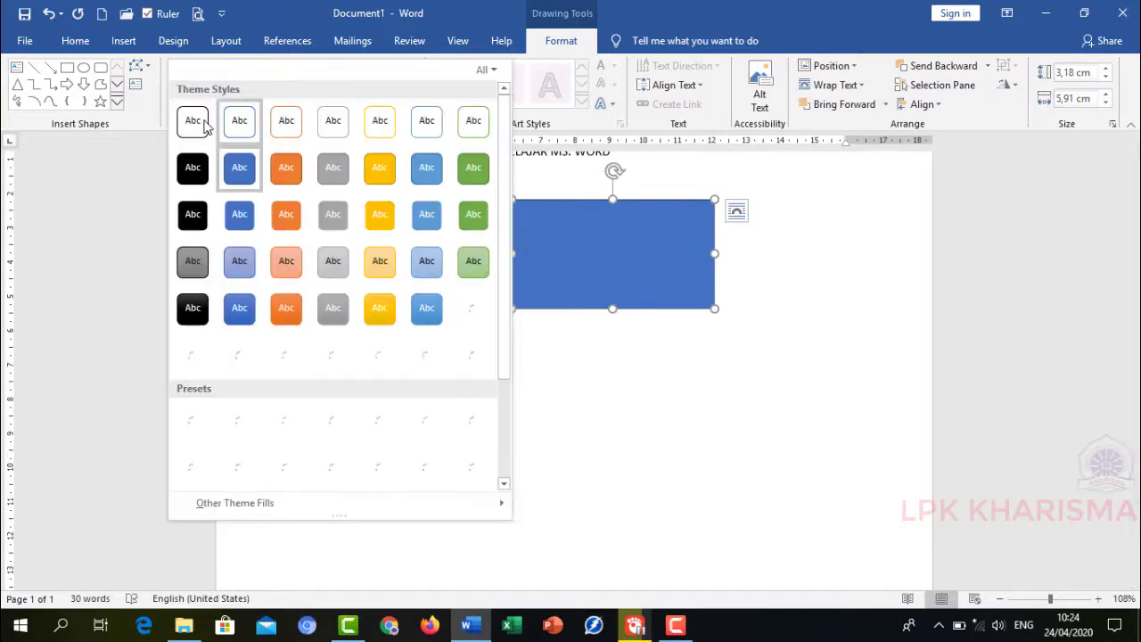
pyautogui.click(235, 128)
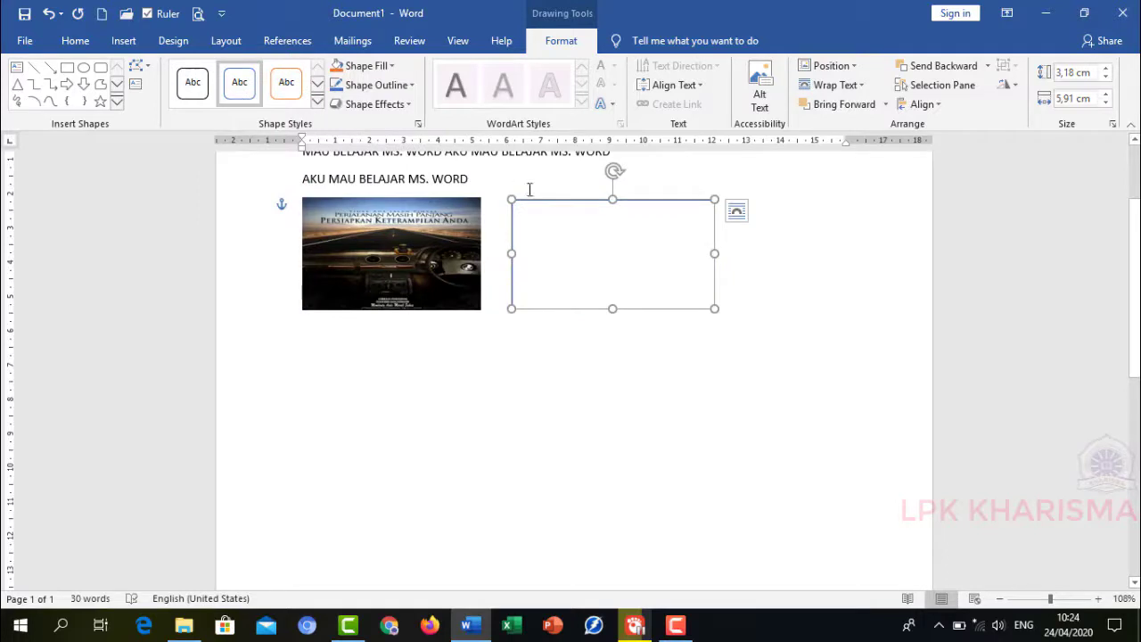
pyautogui.rightClick(588, 230)
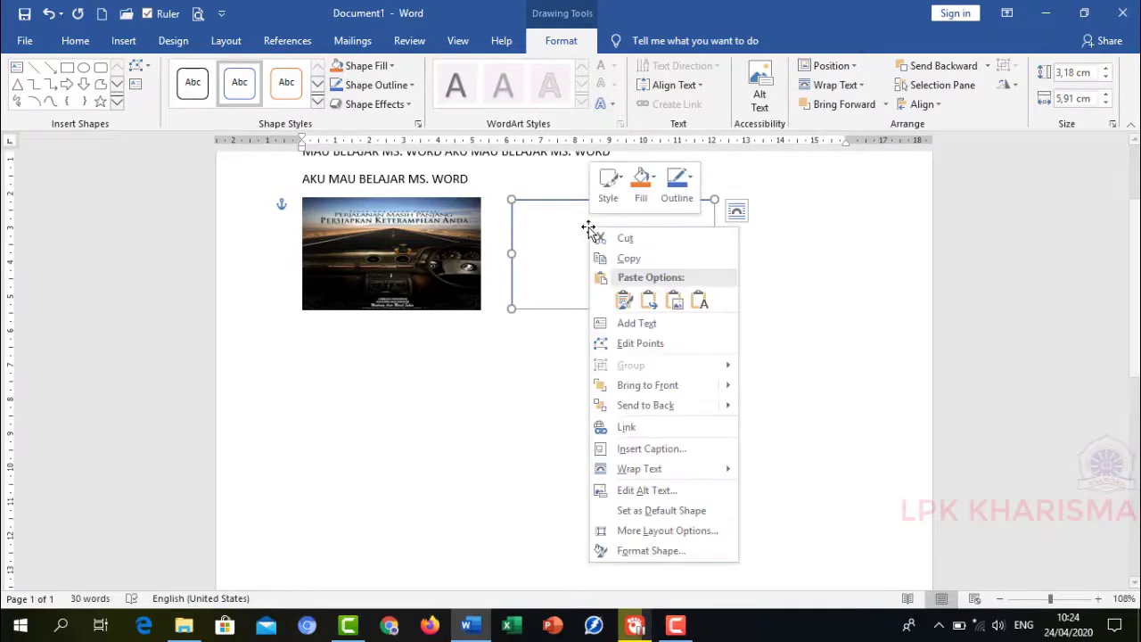
pyautogui.click(630, 322)
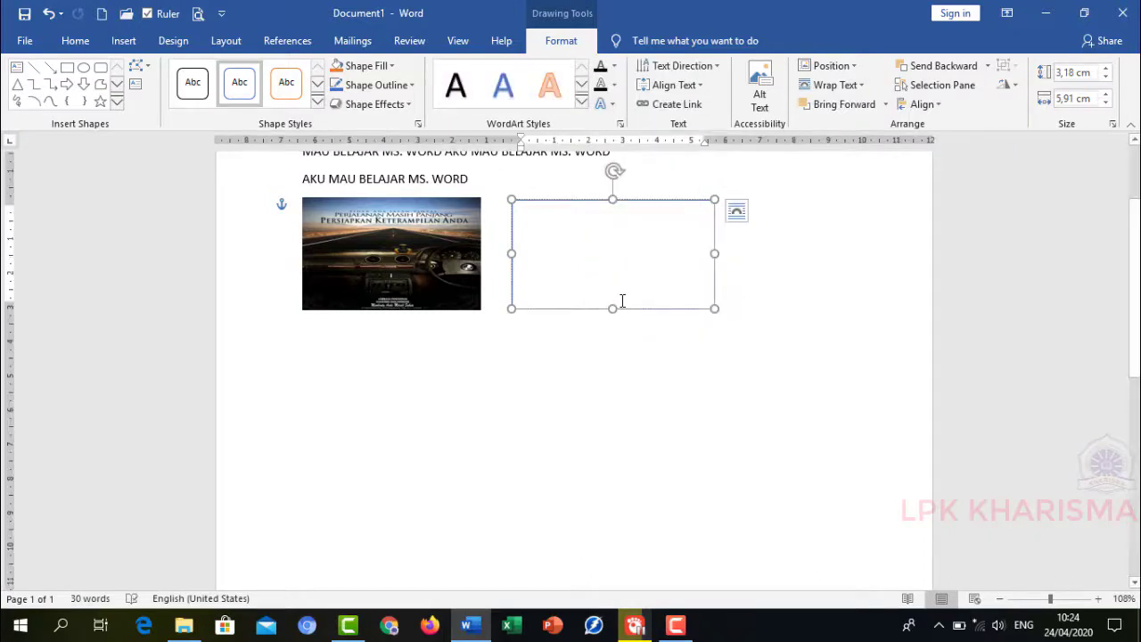
pyautogui.write('AKU')
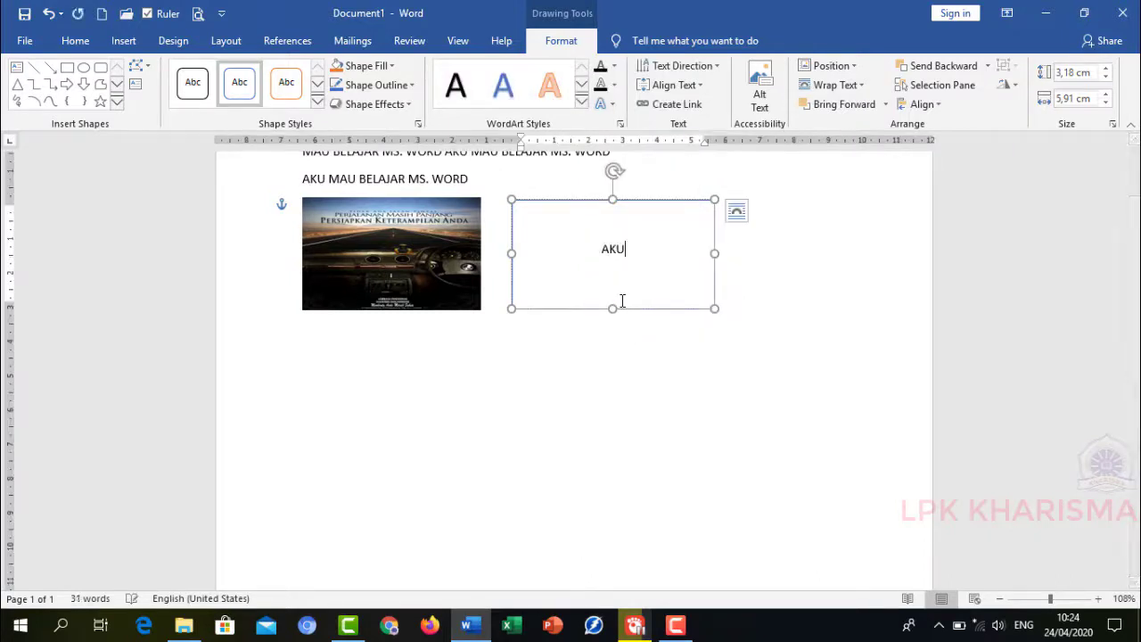
pyautogui.write(' BELAJAR')
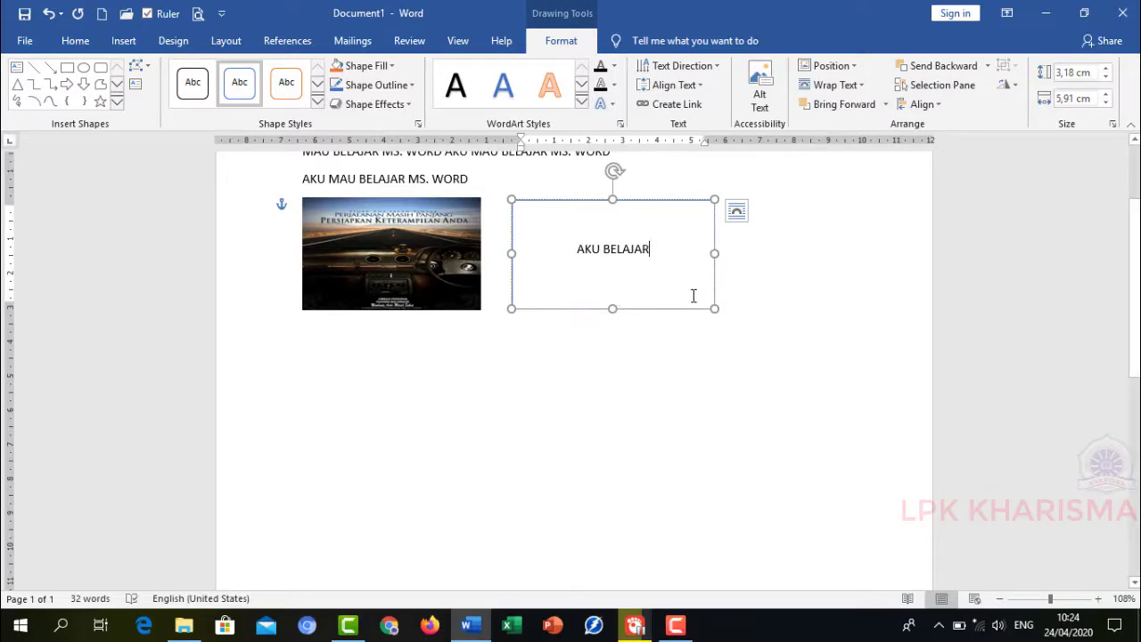
pyautogui.click(754, 292)
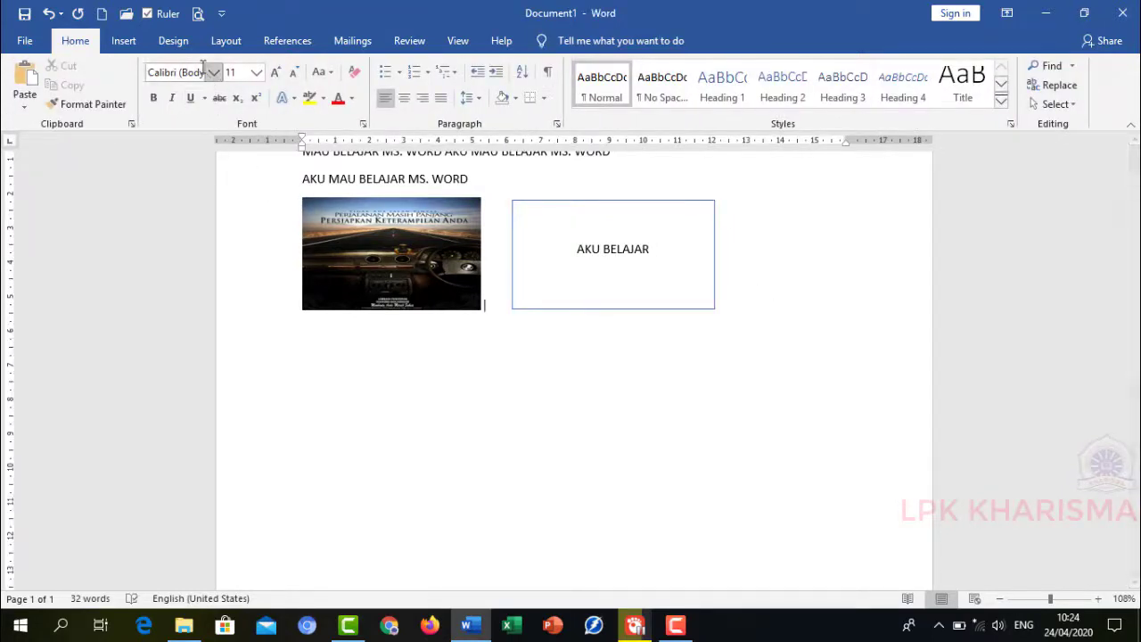
# - Insert an orange-outline WordArt below the picture reading AKU MAU BELAJAR
pyautogui.click(124, 41)
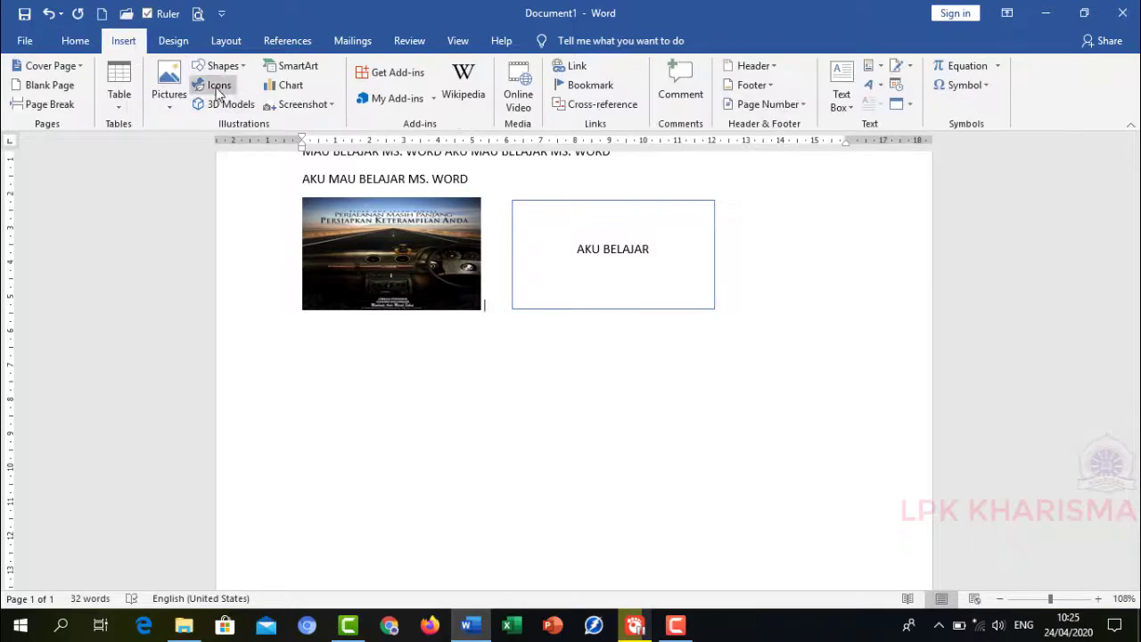
pyautogui.click(221, 67)
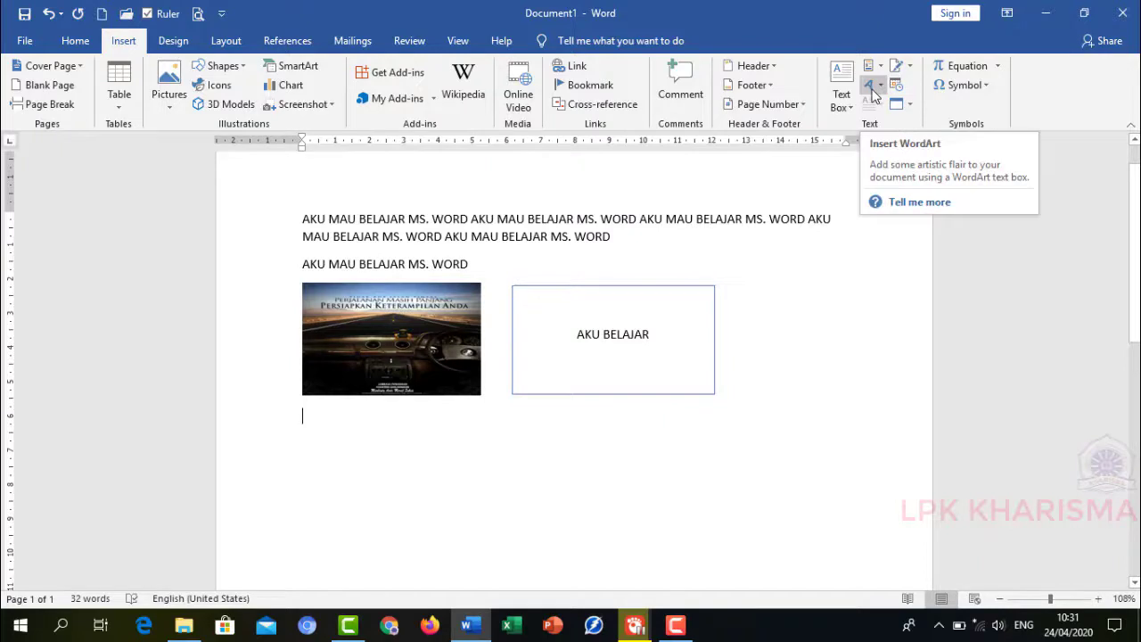
pyautogui.click(882, 88)
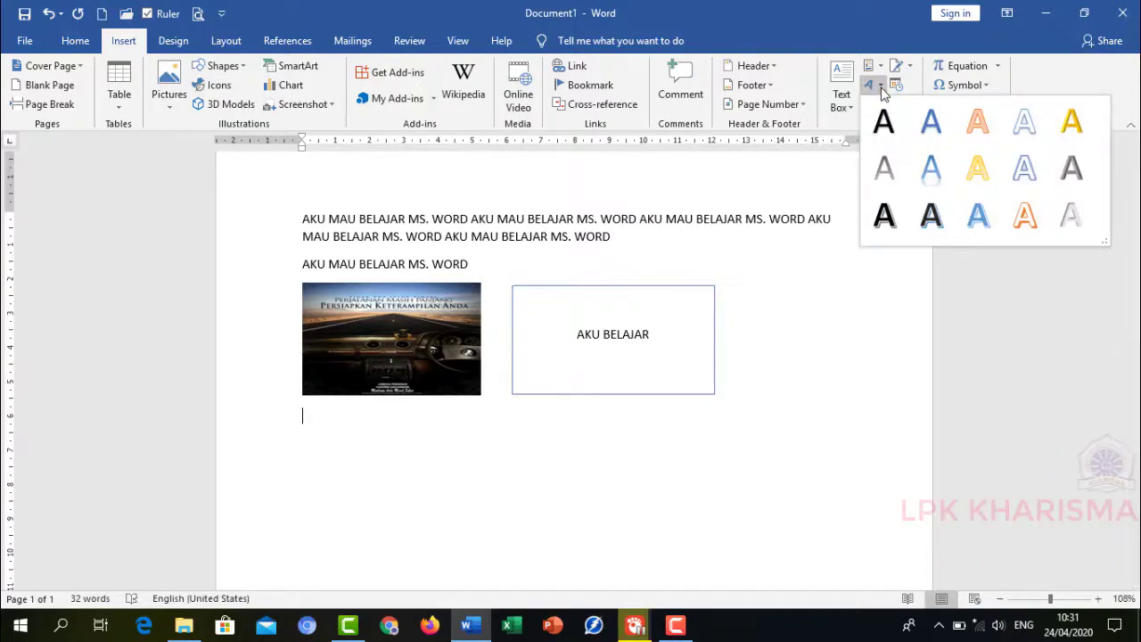
pyautogui.click(984, 122)
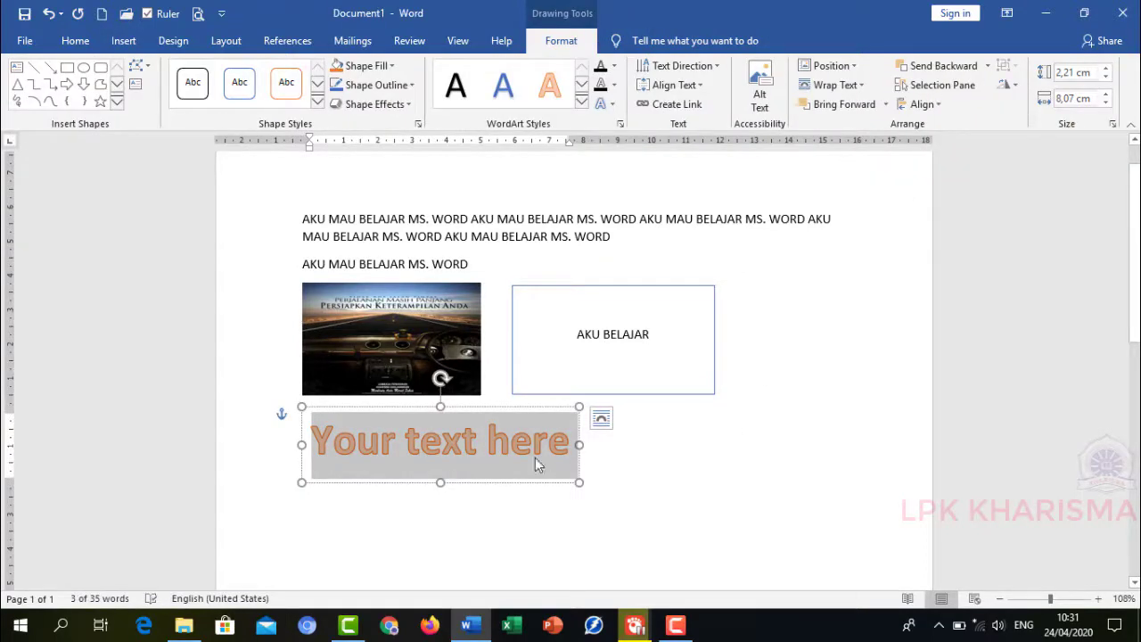
pyautogui.write('AKU')
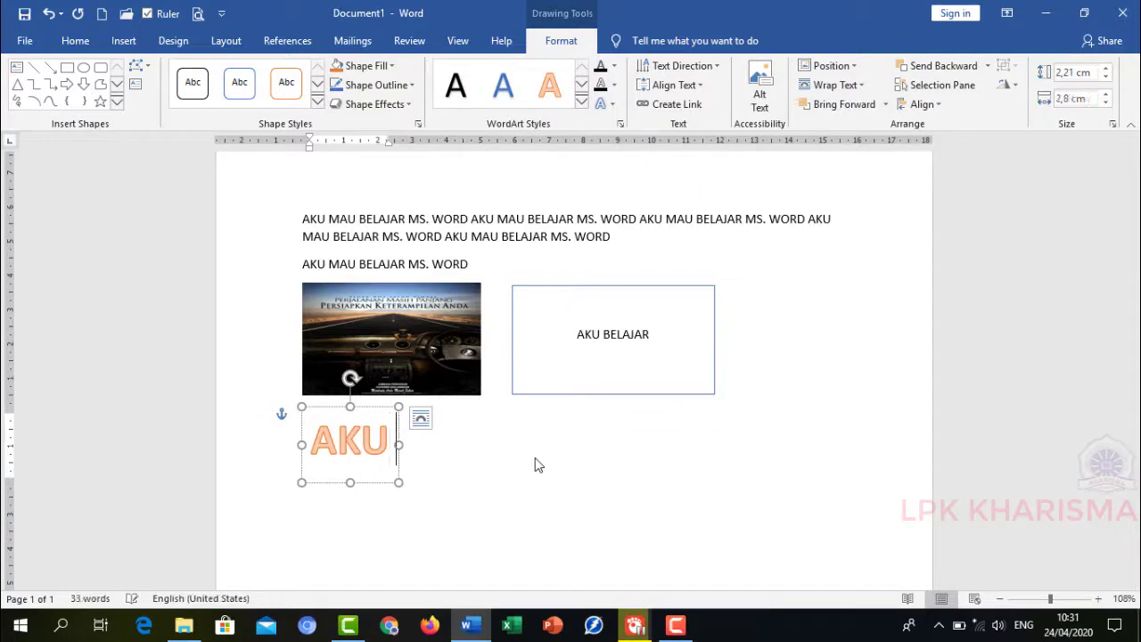
pyautogui.write(' MAU NELA')
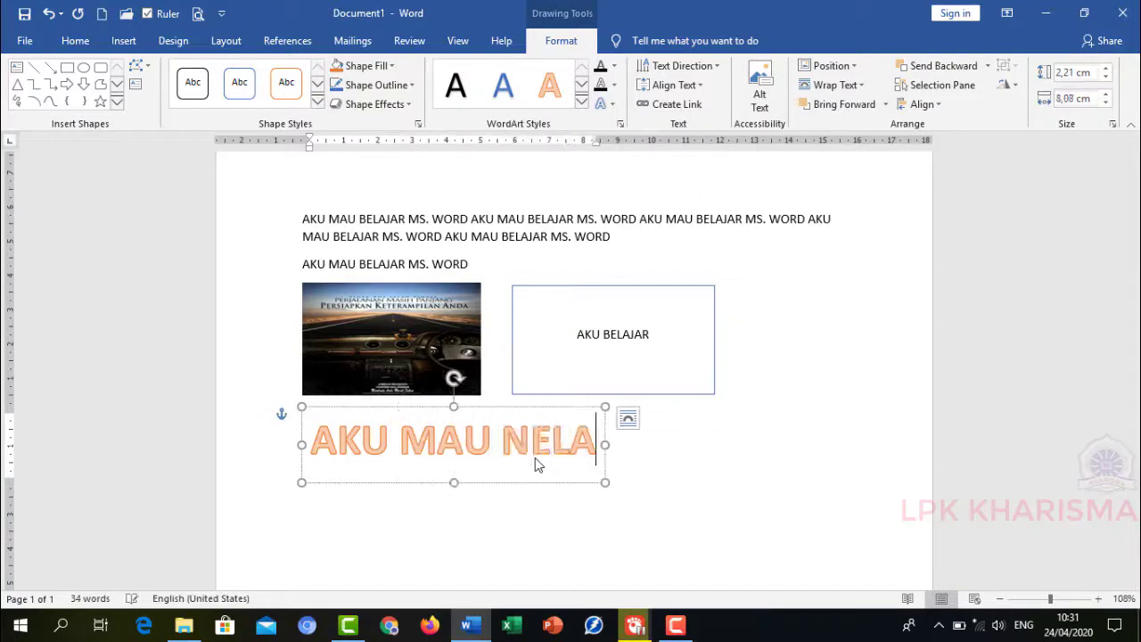
pyautogui.press('BackSpace')
pyautogui.press('BackSpace')
pyautogui.press('BackSpace')
pyautogui.press('BackSpace')
pyautogui.write('BE')
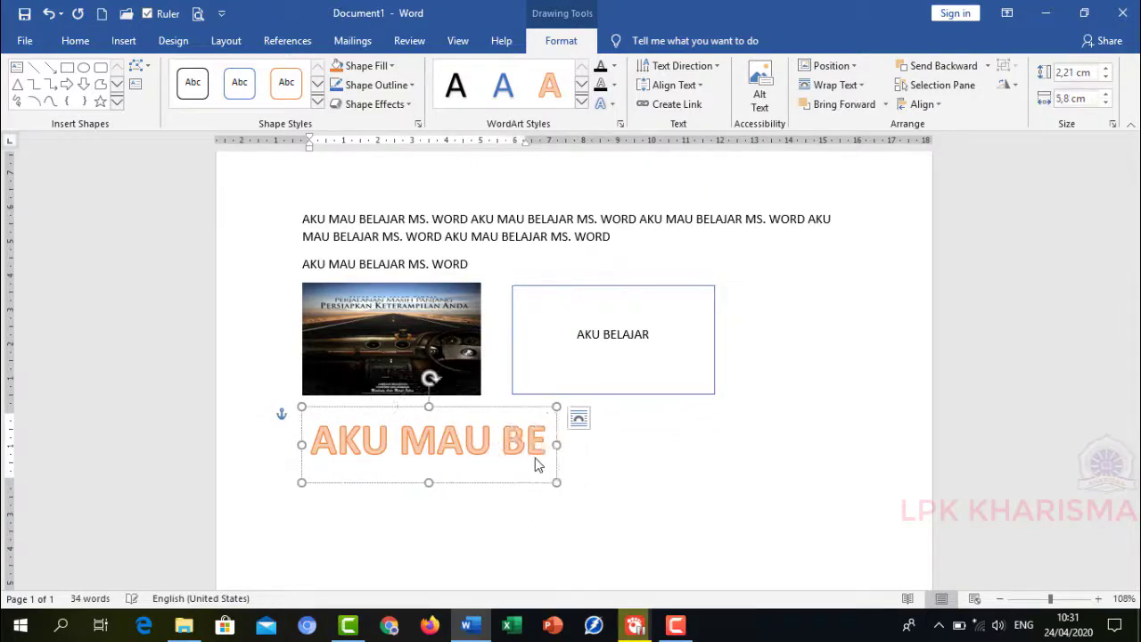
pyautogui.write('LAJAR')
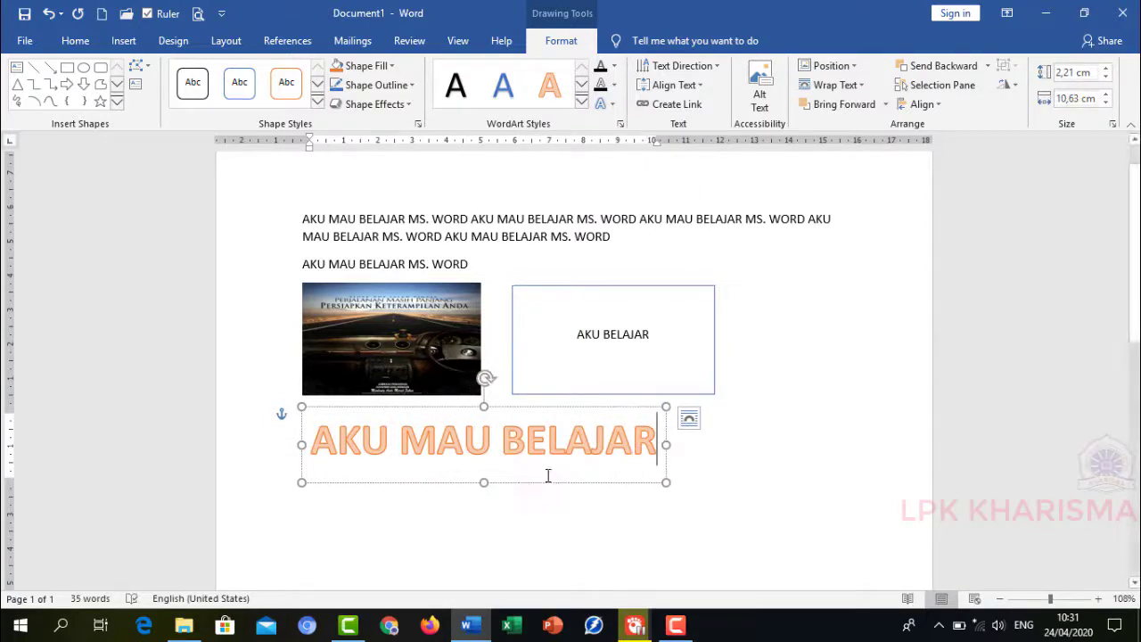
# - Widen the WordArt box to about 12.6 cm and reapply the orange outline WordArt style
pyautogui.moveTo(666, 483); pyautogui.dragTo(733, 478)
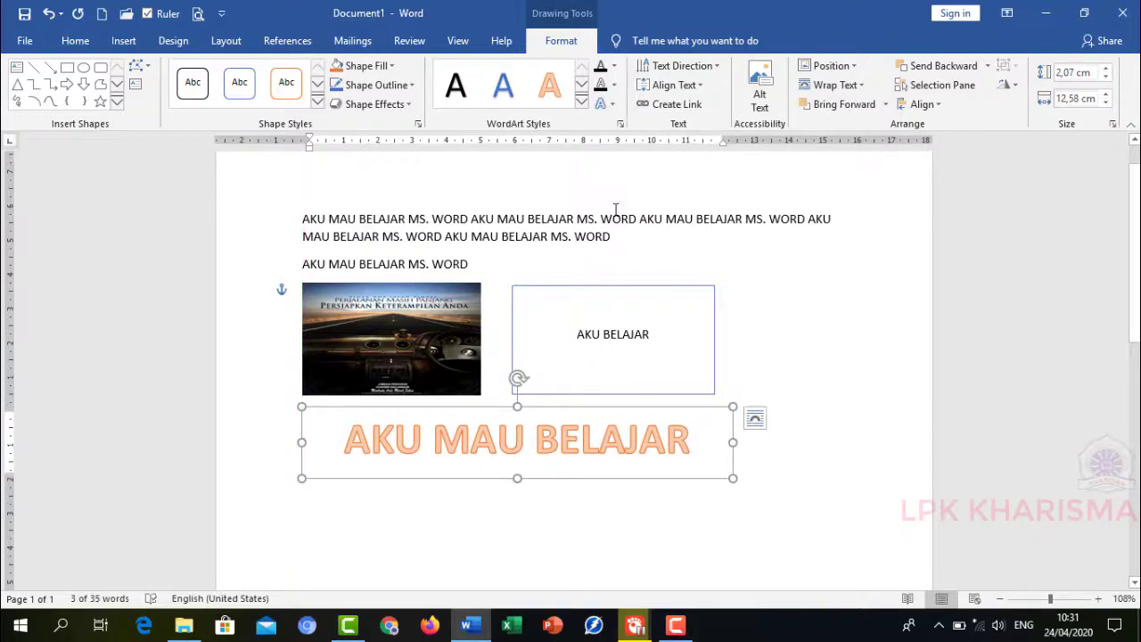
pyautogui.click(581, 101)
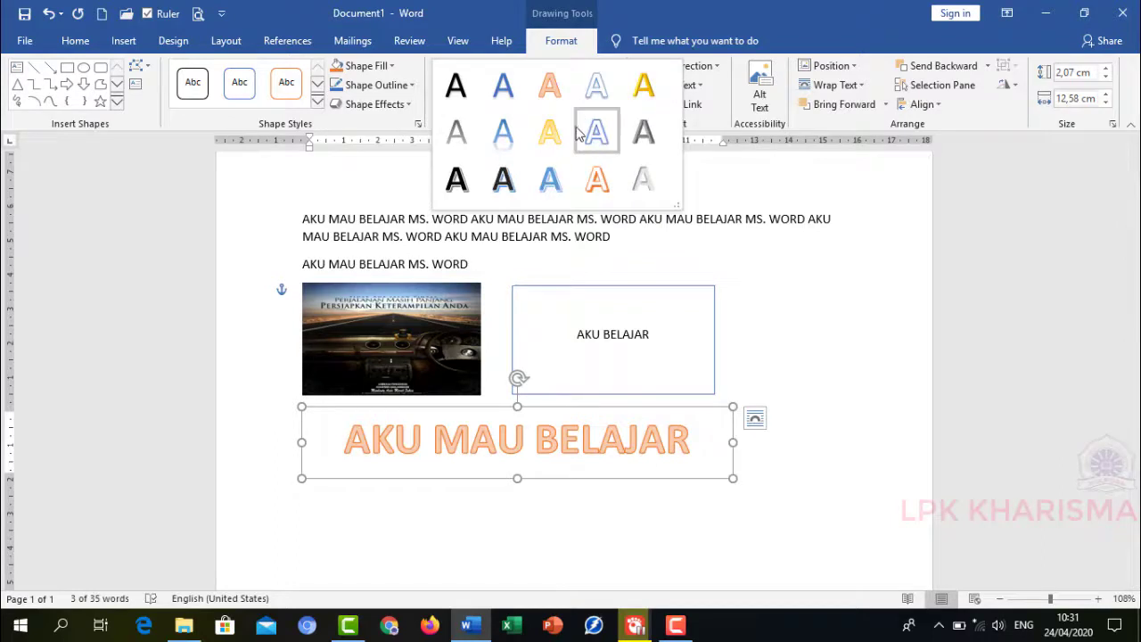
pyautogui.click(603, 181)
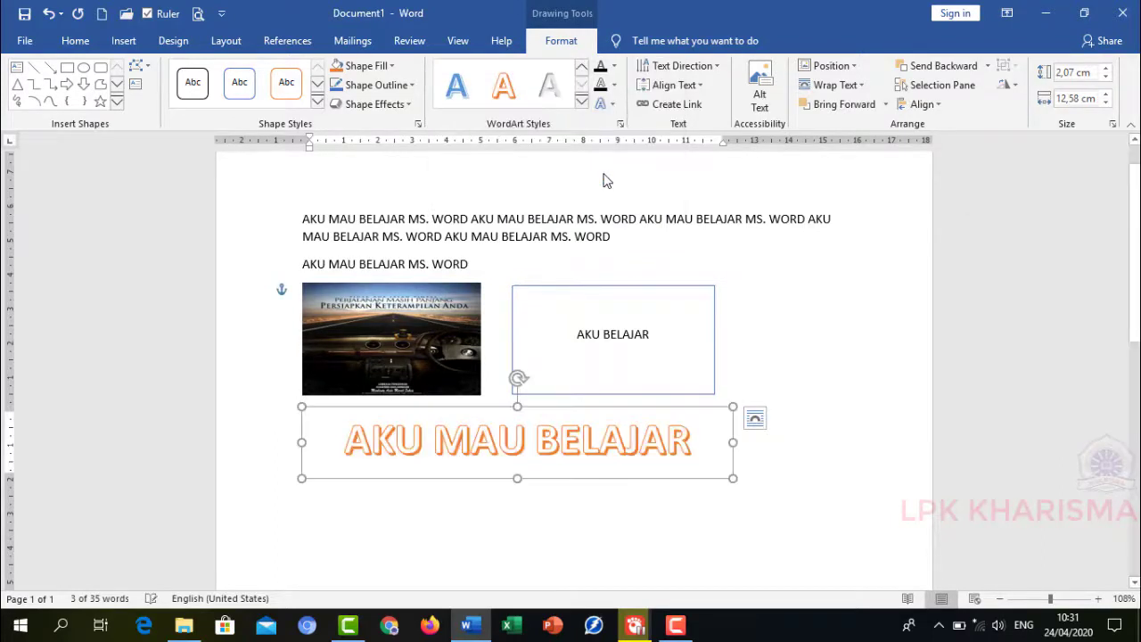
# - Browse the WordArt text fill and text outline colour palettes without choosing a colour
pyautogui.click(614, 68)
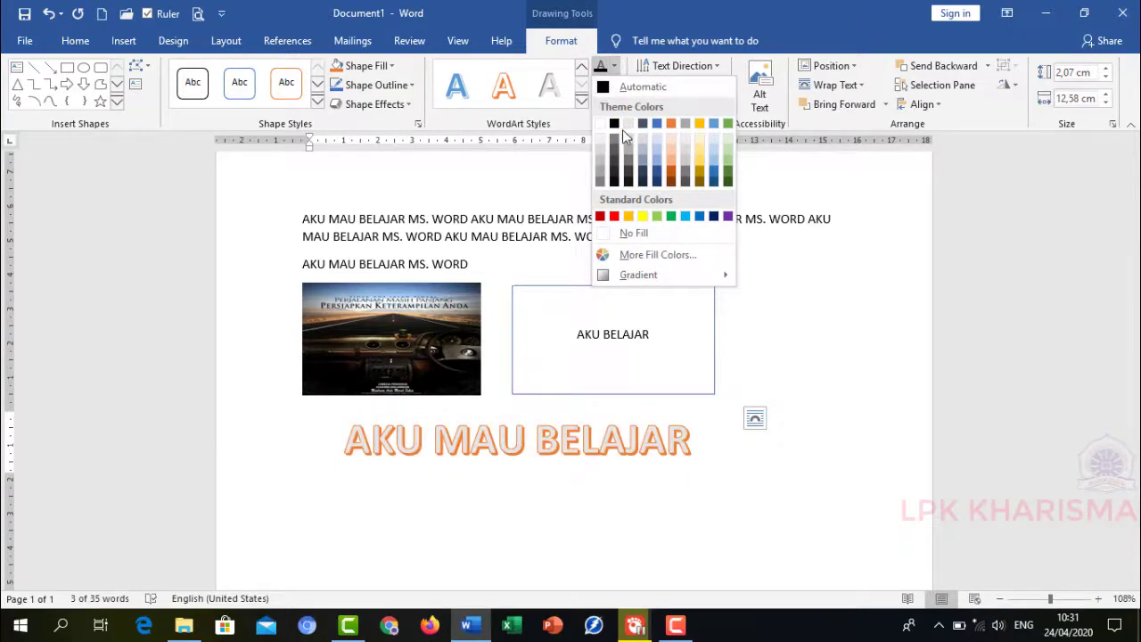
pyautogui.click(571, 182)
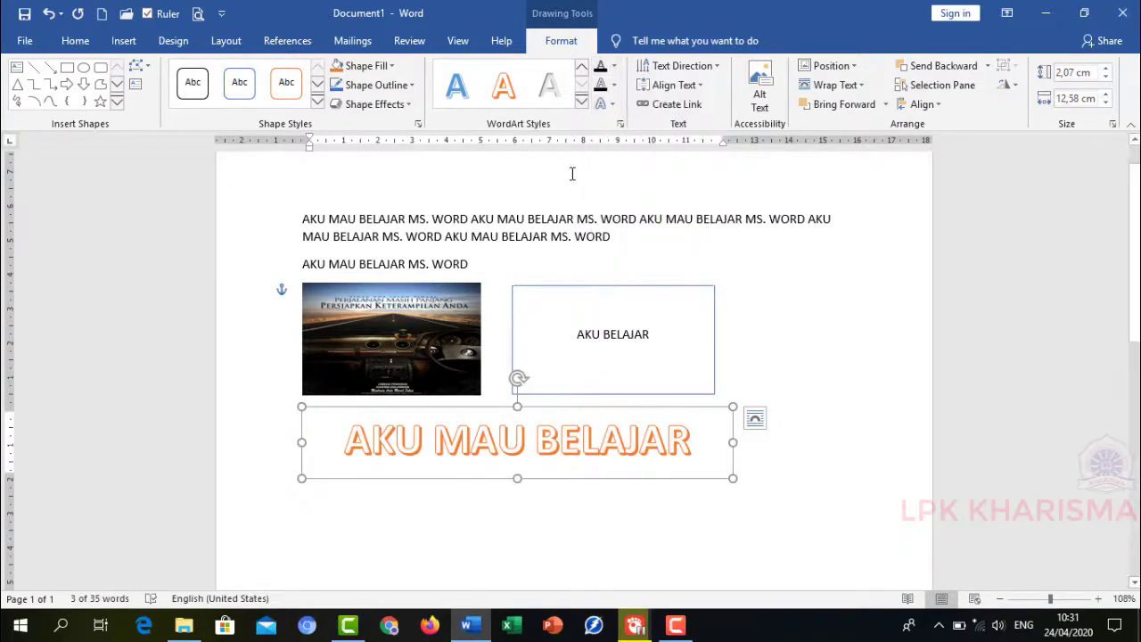
pyautogui.click(613, 84)
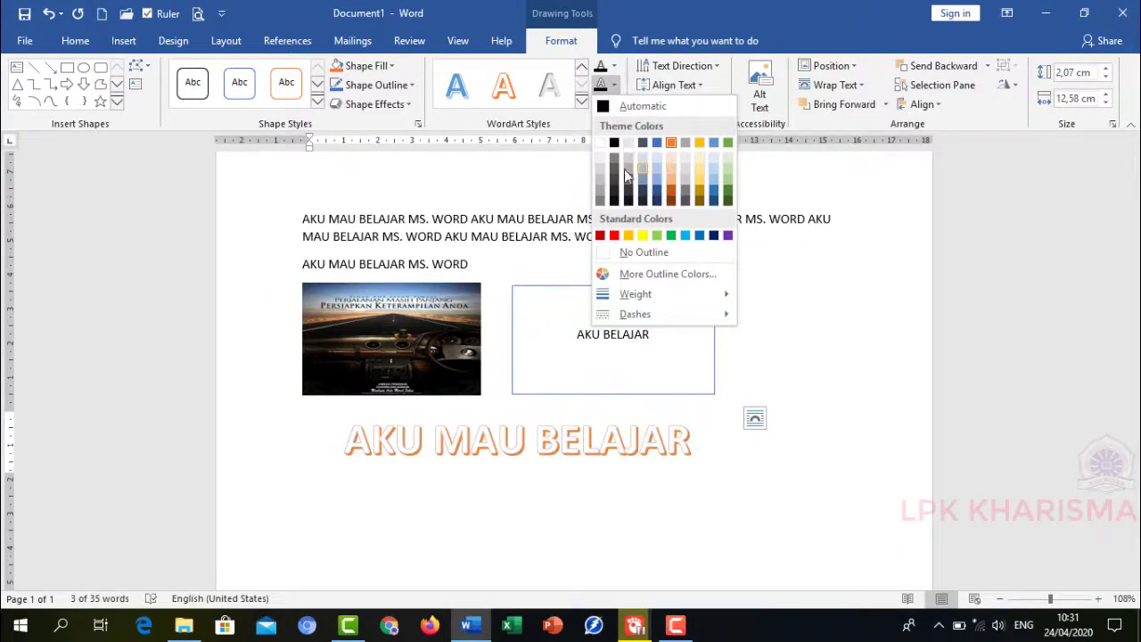
pyautogui.click(522, 198)
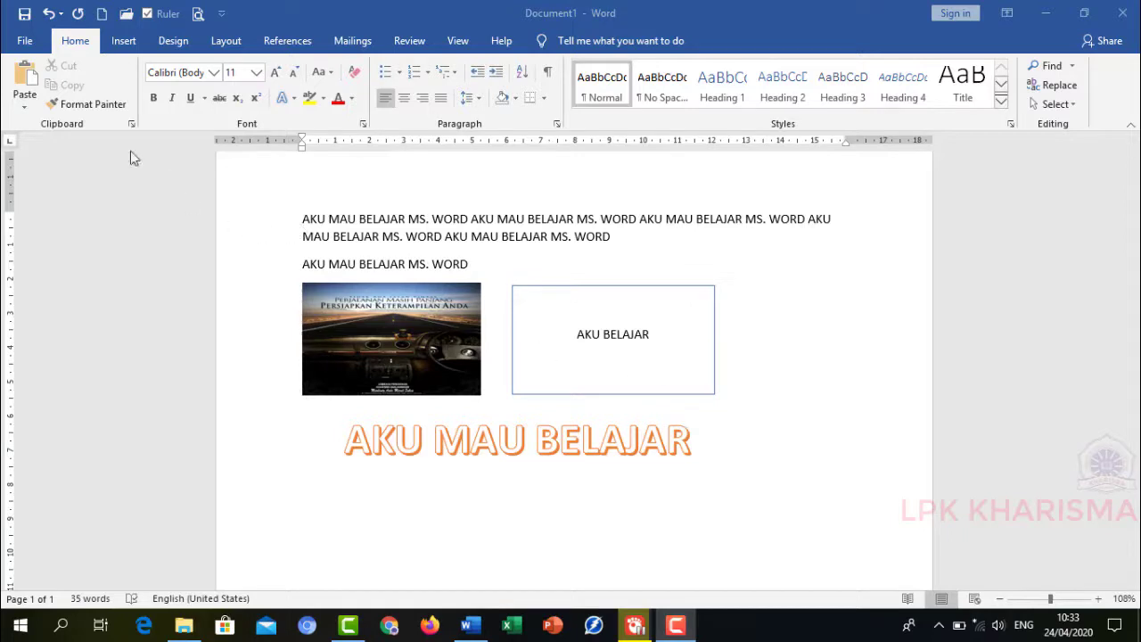
# - Save the document in the Documents folder as AKU MAU BELAJAR MS. WORDdocx
pyautogui.click(26, 16)
pyautogui.click(25, 13)
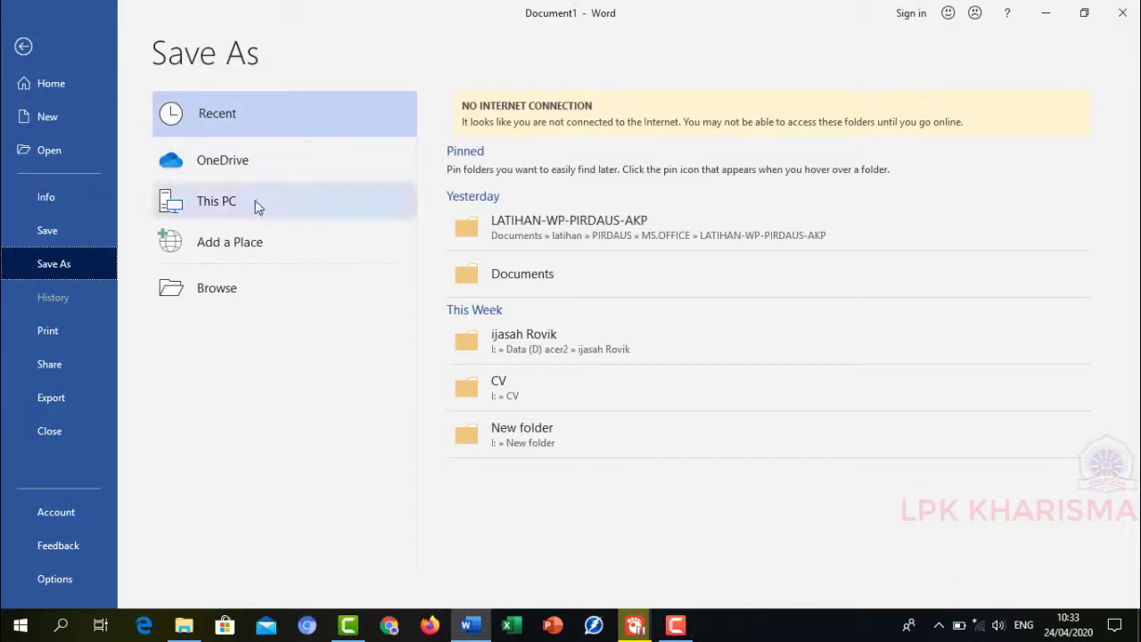
pyautogui.click(223, 285)
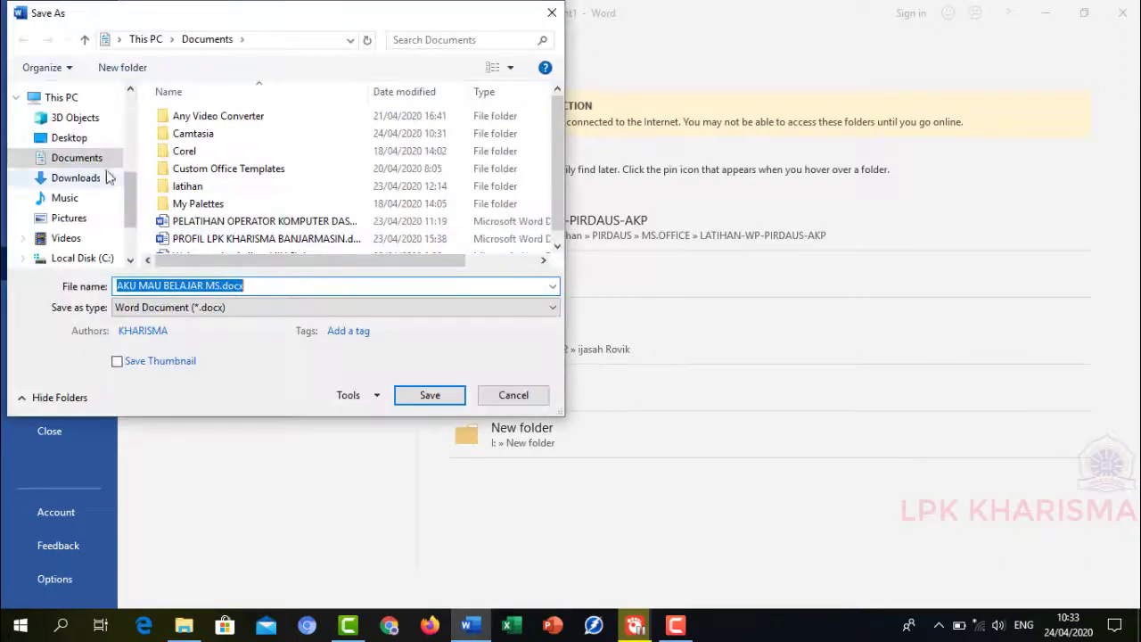
pyautogui.click(95, 169)
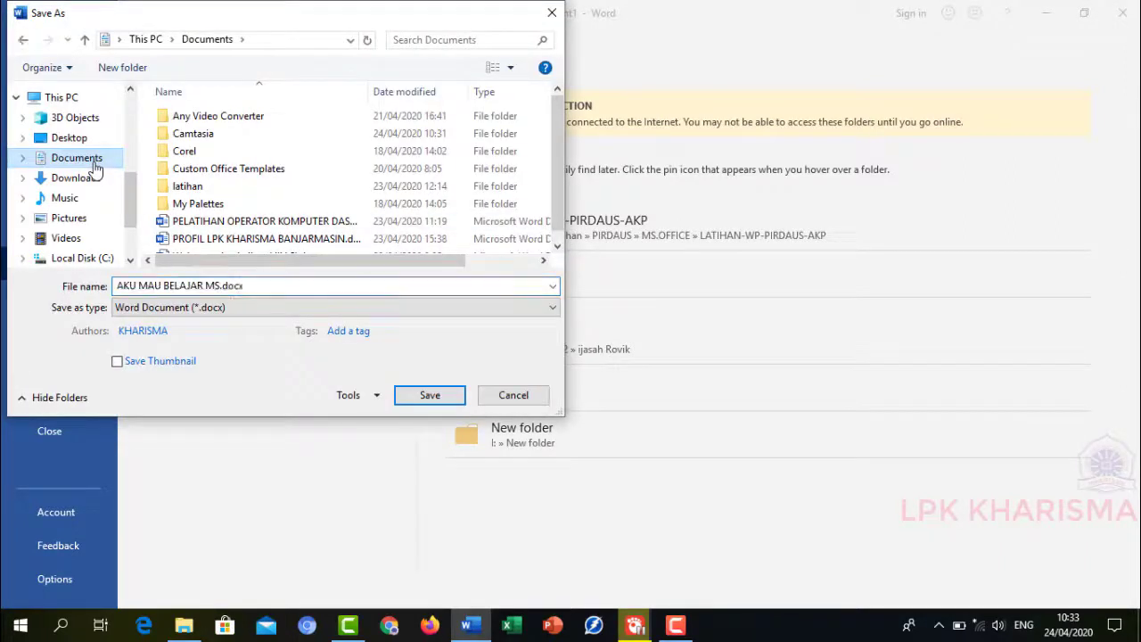
pyautogui.click(161, 285)
pyautogui.click(162, 286)
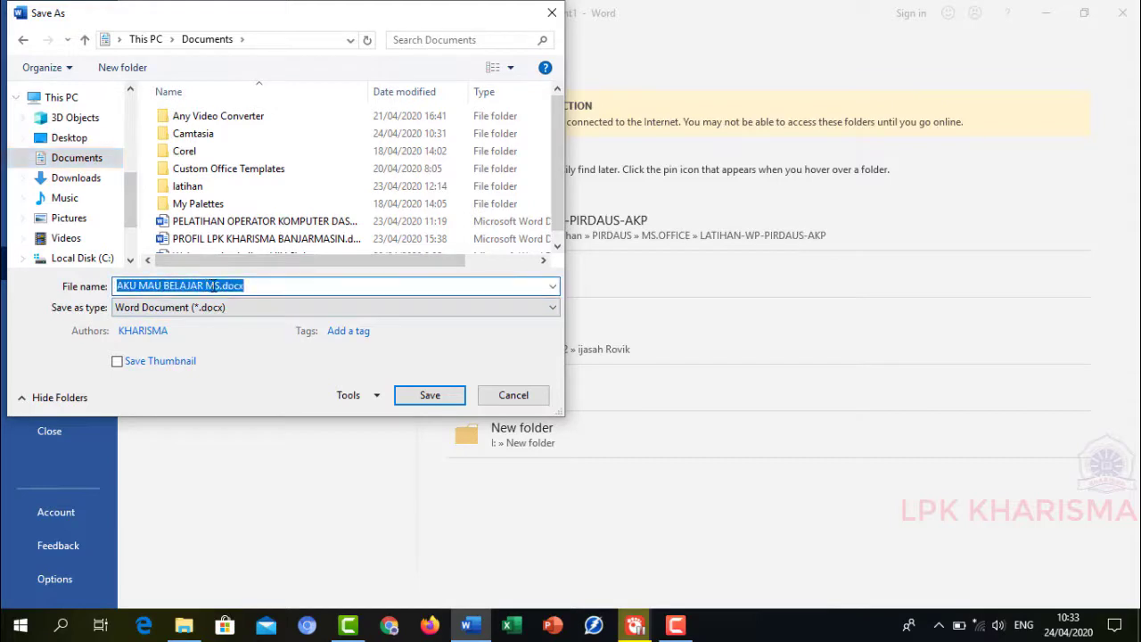
pyautogui.click(214, 287)
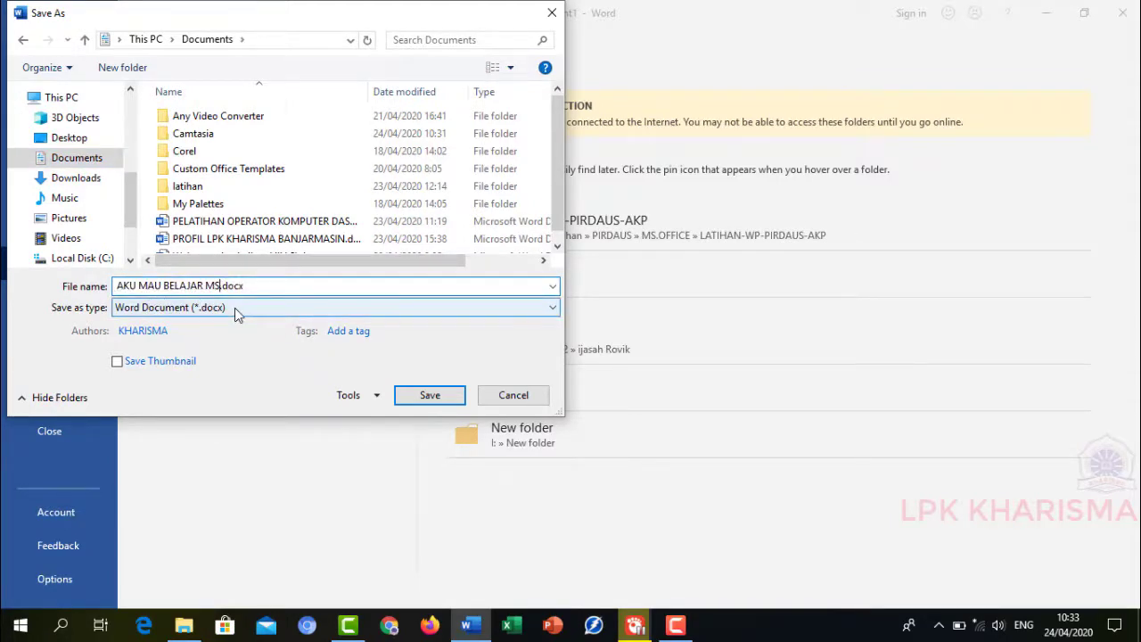
pyautogui.write('WORDD')
pyautogui.press('BackSpace')
pyautogui.click(430, 395)
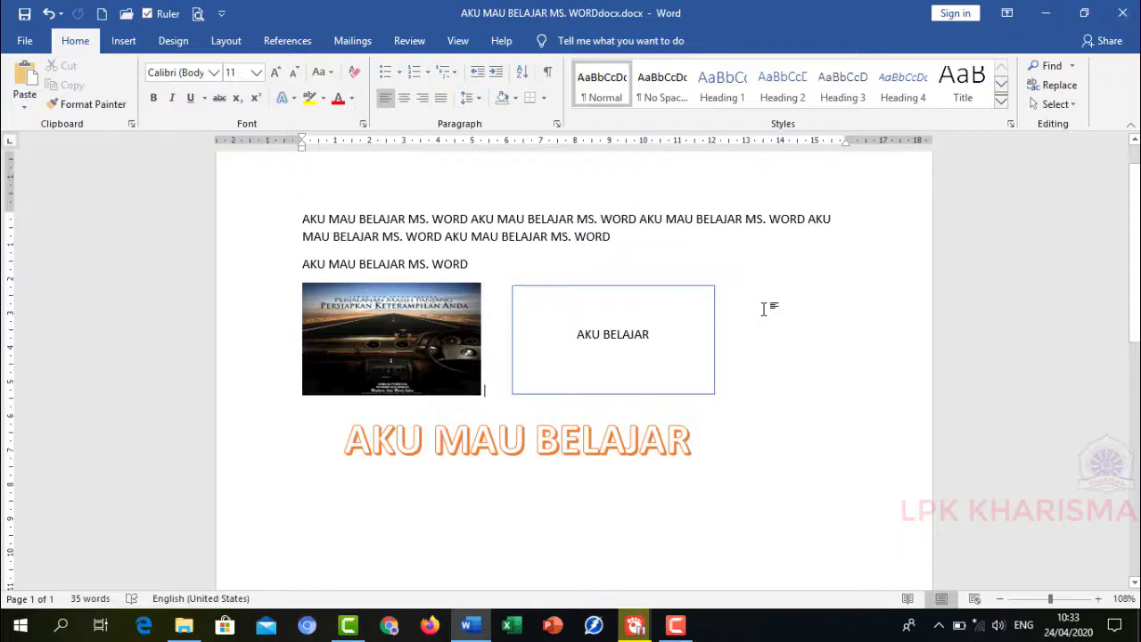
# - Close Word
pyautogui.click(1123, 16)
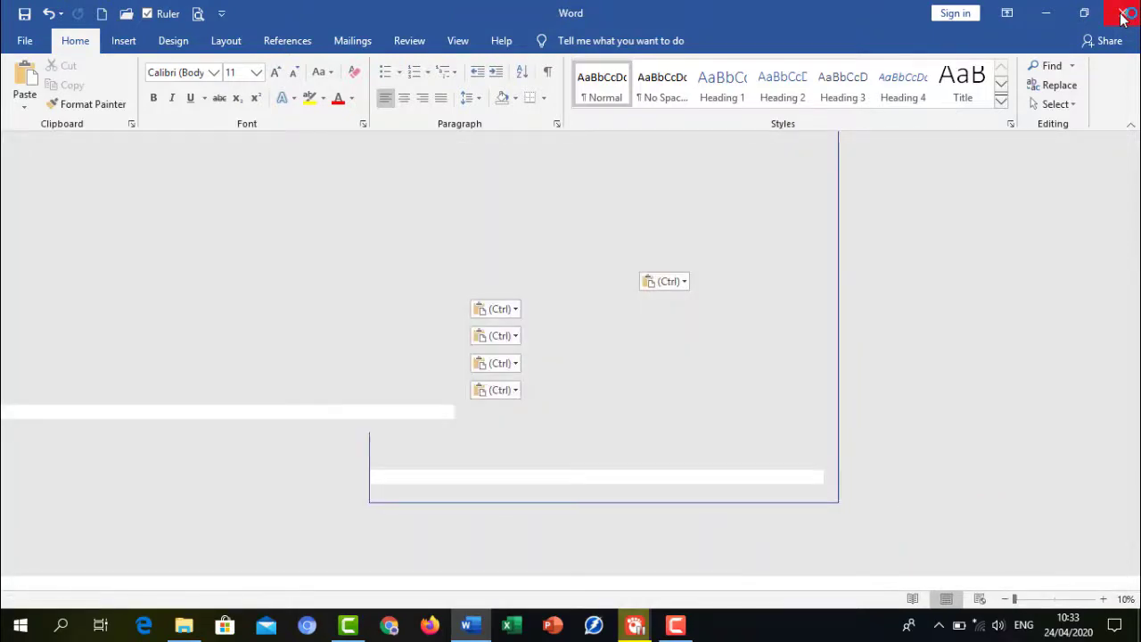
pyautogui.click(1123, 16)
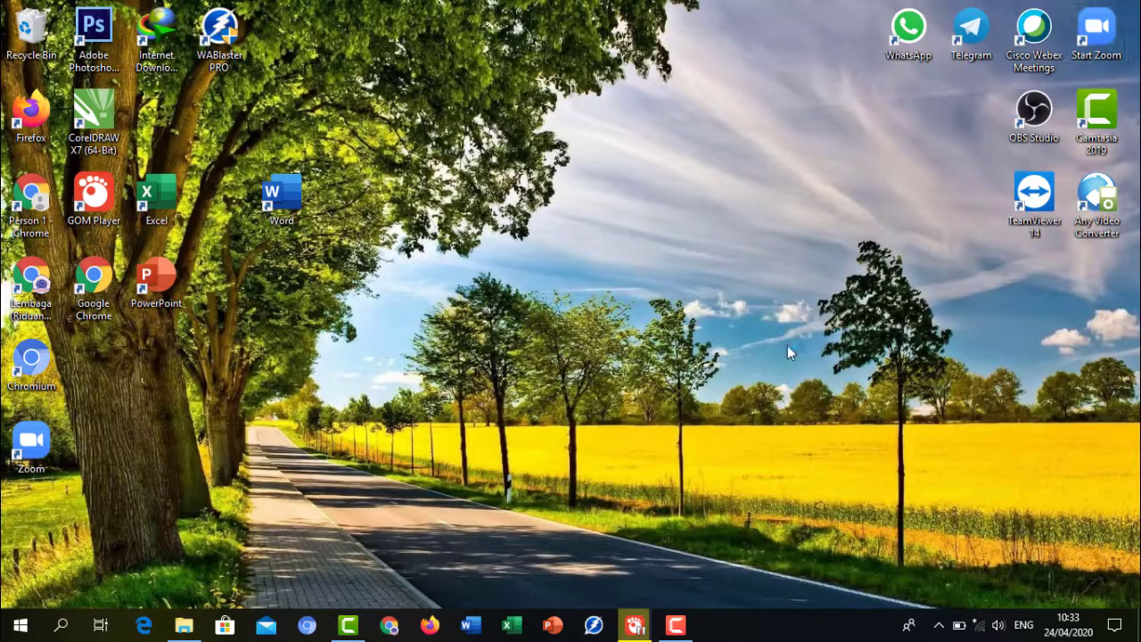